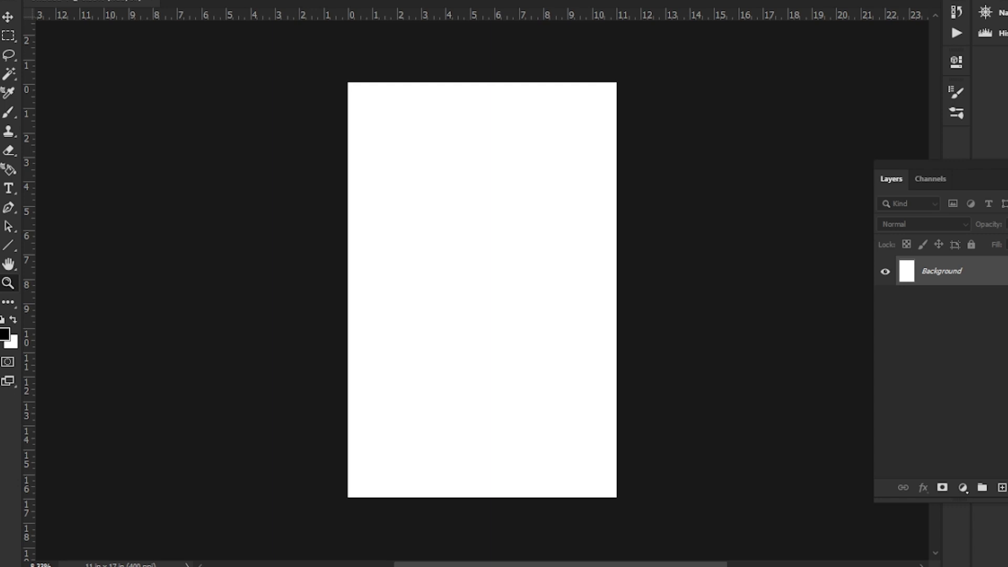
Add a new empty layer above the Background and ready the Brush tool with the whole page in view
{"action": "left_click_drag", "start_coordinate": [314, 264], "coordinate": [318, 265]}
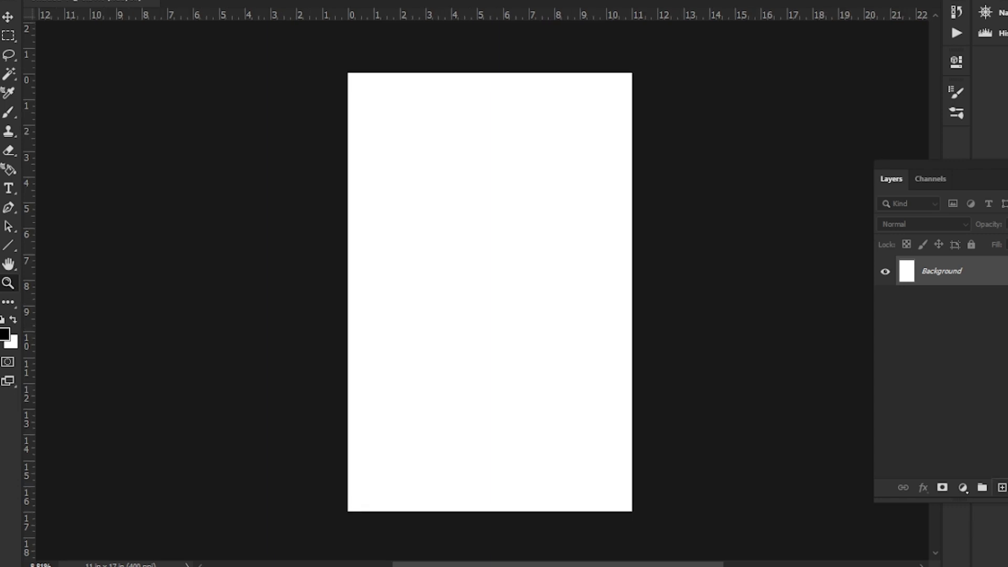
{"action": "left_click", "coordinate": [1002, 487]}
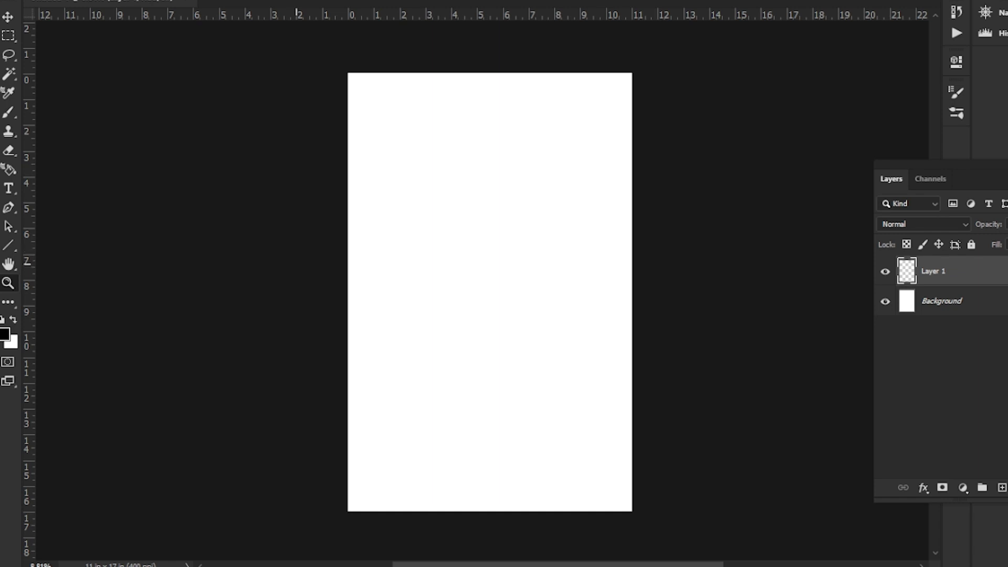
{"action": "scroll", "coordinate": [297, 273], "scroll_direction": "down", "scroll_amount": 2}
{"action": "key", "text": "b"}
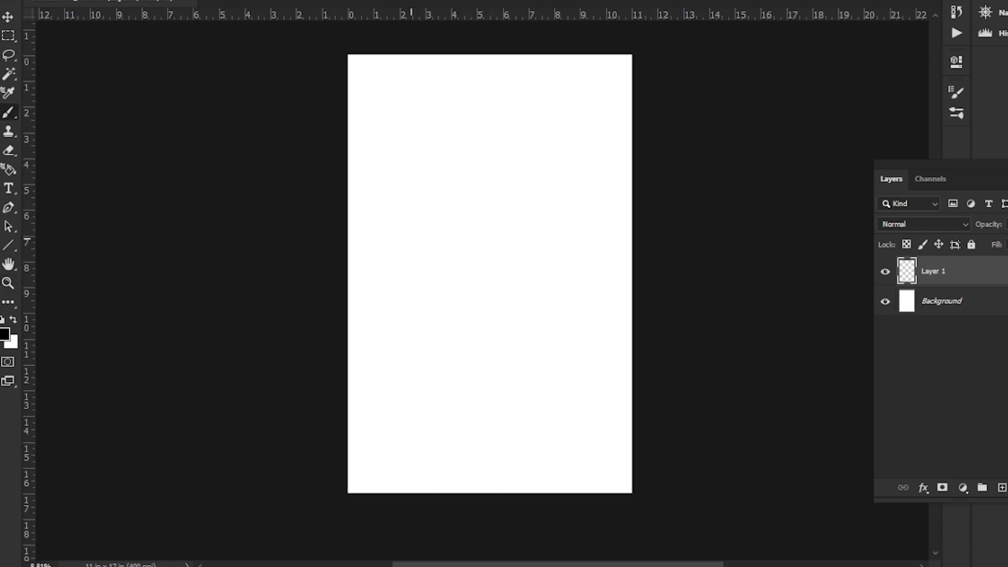
{"action": "key", "text": "z"}
{"action": "mouse_move", "coordinate": [426, 210]}
{"action": "left_mouse_down"}
{"action": "mouse_move", "coordinate": [450, 233]}
{"action": "mouse_move", "coordinate": [431, 207]}
{"action": "mouse_move", "coordinate": [407, 211]}
{"action": "mouse_move", "coordinate": [428, 227]}
{"action": "left_mouse_up"}
{"action": "key", "text": "b"}
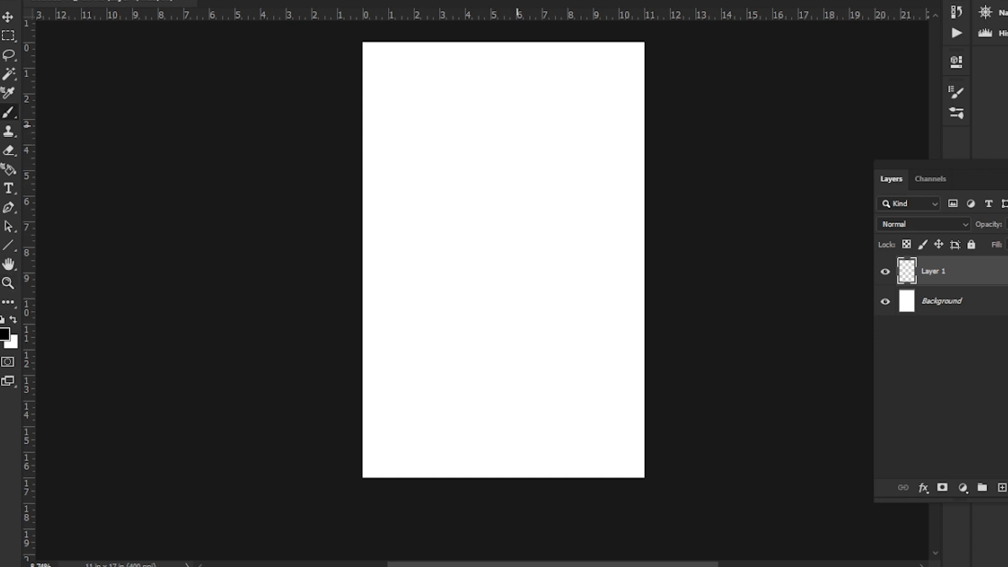
Sketch loose overlapping ovals for the figure's torso in the page's upper middle, with shoulder, thigh and arm gesture lines to its left
{"action": "mouse_move", "coordinate": [525, 194]}
{"action": "left_mouse_down"}
{"action": "mouse_move", "coordinate": [483, 157]}
{"action": "mouse_move", "coordinate": [496, 216]}
{"action": "mouse_move", "coordinate": [549, 137]}
{"action": "mouse_move", "coordinate": [528, 113]}
{"action": "mouse_move", "coordinate": [551, 121]}
{"action": "mouse_move", "coordinate": [460, 150]}
{"action": "left_mouse_up"}
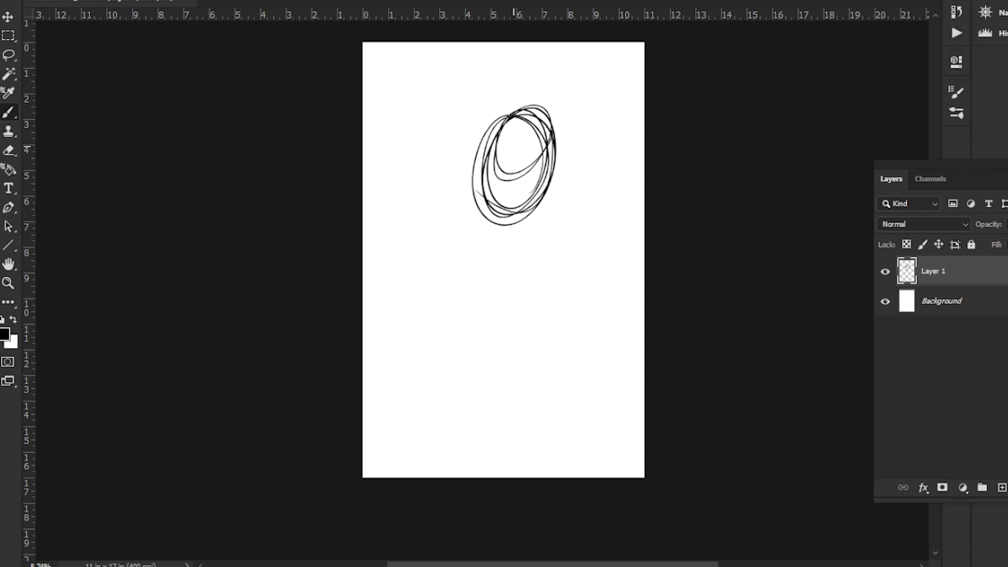
{"action": "mouse_move", "coordinate": [549, 129]}
{"action": "left_mouse_down"}
{"action": "mouse_move", "coordinate": [499, 203]}
{"action": "mouse_move", "coordinate": [520, 197]}
{"action": "left_mouse_up"}
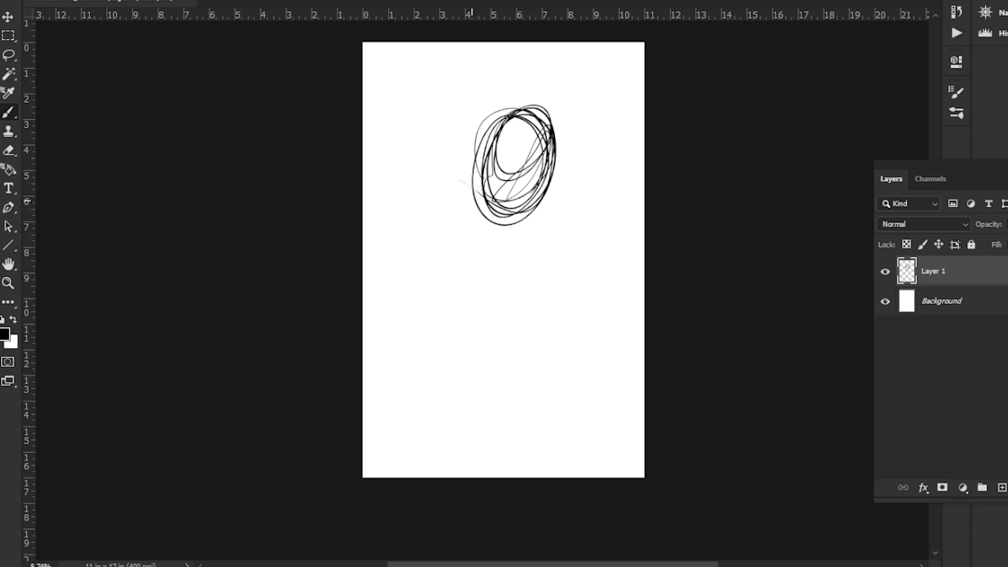
{"action": "mouse_move", "coordinate": [477, 168]}
{"action": "left_mouse_down"}
{"action": "mouse_move", "coordinate": [420, 223]}
{"action": "mouse_move", "coordinate": [476, 158]}
{"action": "mouse_move", "coordinate": [473, 189]}
{"action": "left_mouse_up"}
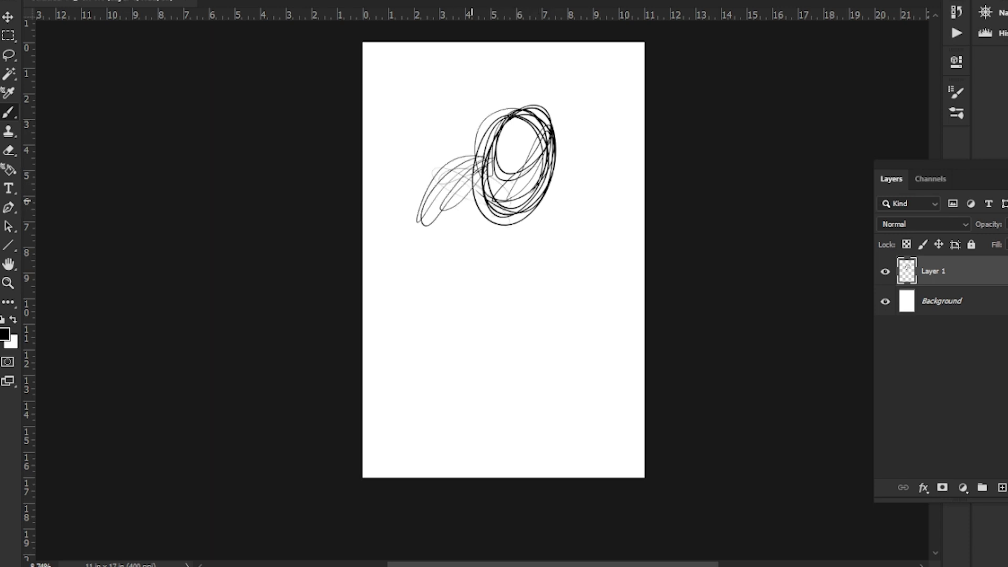
{"action": "mouse_move", "coordinate": [472, 152]}
{"action": "left_mouse_down"}
{"action": "mouse_move", "coordinate": [446, 289]}
{"action": "mouse_move", "coordinate": [465, 242]}
{"action": "mouse_move", "coordinate": [472, 287]}
{"action": "mouse_move", "coordinate": [388, 204]}
{"action": "mouse_move", "coordinate": [415, 220]}
{"action": "mouse_move", "coordinate": [452, 270]}
{"action": "mouse_move", "coordinate": [384, 202]}
{"action": "mouse_move", "coordinate": [446, 157]}
{"action": "mouse_move", "coordinate": [507, 349]}
{"action": "left_mouse_up"}
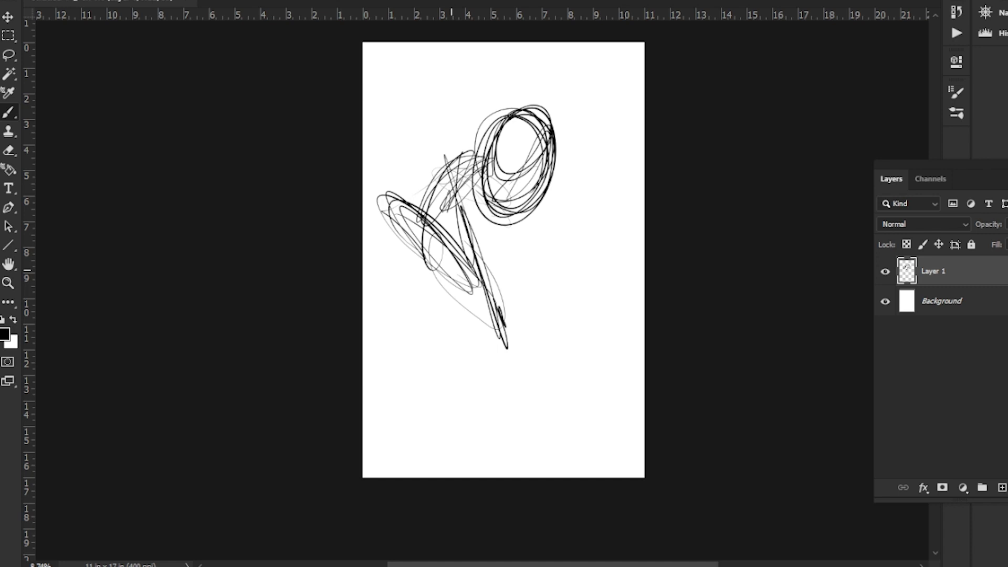
Scribble in the left thigh mass and rough out a long tapering limb toward the lower right with a thin vertical limb below it
{"action": "mouse_move", "coordinate": [452, 269]}
{"action": "left_mouse_down"}
{"action": "mouse_move", "coordinate": [462, 263]}
{"action": "mouse_move", "coordinate": [394, 221]}
{"action": "mouse_move", "coordinate": [435, 294]}
{"action": "mouse_move", "coordinate": [427, 226]}
{"action": "left_mouse_up"}
{"action": "mouse_move", "coordinate": [503, 262]}
{"action": "left_mouse_down"}
{"action": "mouse_move", "coordinate": [473, 195]}
{"action": "mouse_move", "coordinate": [473, 315]}
{"action": "mouse_move", "coordinate": [463, 236]}
{"action": "mouse_move", "coordinate": [373, 224]}
{"action": "mouse_move", "coordinate": [500, 275]}
{"action": "left_mouse_up"}
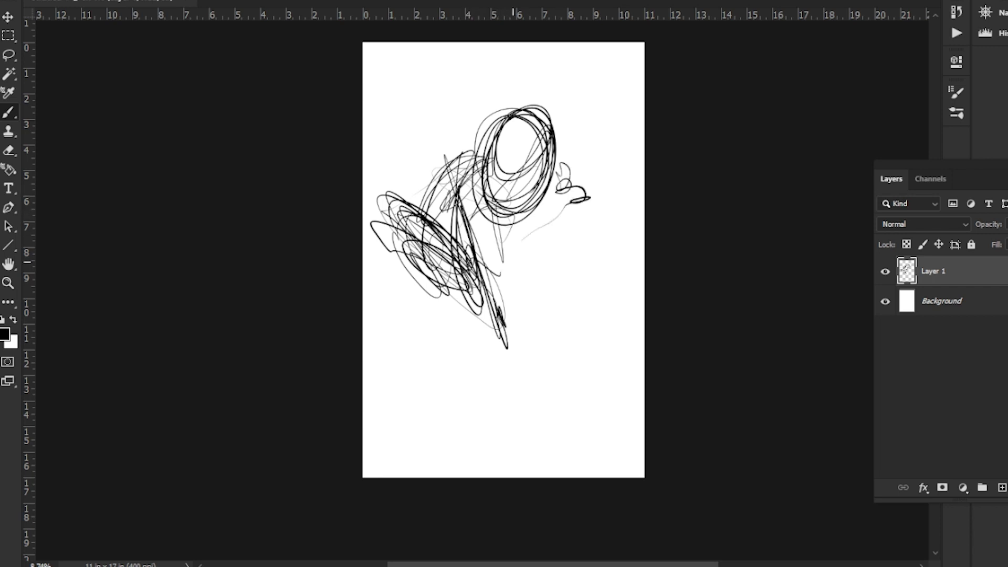
{"action": "mouse_move", "coordinate": [516, 248]}
{"action": "left_mouse_down"}
{"action": "mouse_move", "coordinate": [624, 365]}
{"action": "mouse_move", "coordinate": [620, 383]}
{"action": "left_mouse_up"}
{"action": "mouse_move", "coordinate": [500, 292]}
{"action": "left_mouse_down"}
{"action": "mouse_move", "coordinate": [602, 381]}
{"action": "mouse_move", "coordinate": [530, 335]}
{"action": "mouse_move", "coordinate": [529, 427]}
{"action": "left_mouse_up"}
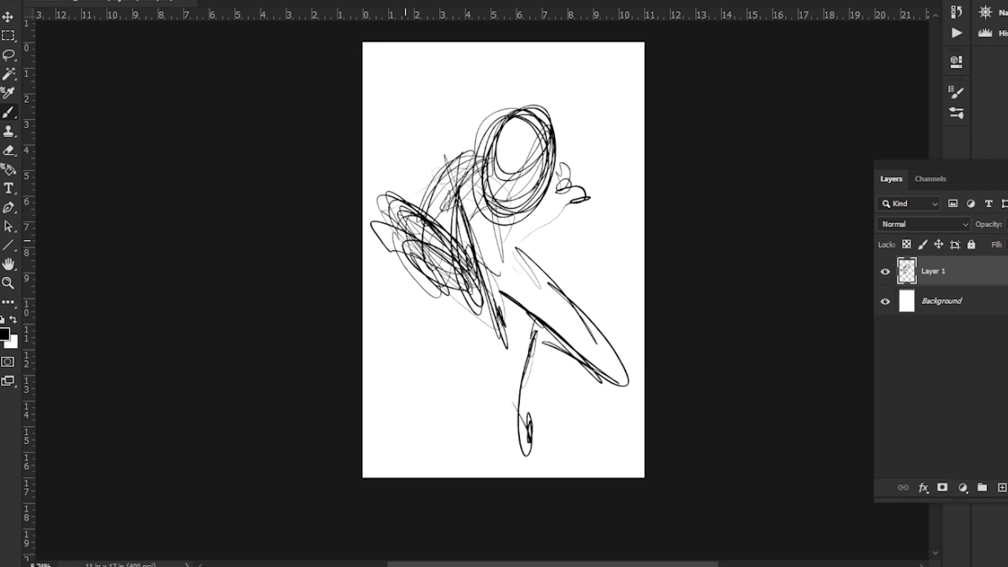
Reinforce the left thigh with bold ovals, draw the thin lower leg beneath it, and add diagonal arm strokes at lower centre
{"action": "mouse_move", "coordinate": [420, 234]}
{"action": "left_mouse_down"}
{"action": "mouse_move", "coordinate": [424, 292]}
{"action": "mouse_move", "coordinate": [376, 229]}
{"action": "mouse_move", "coordinate": [454, 300]}
{"action": "left_mouse_up"}
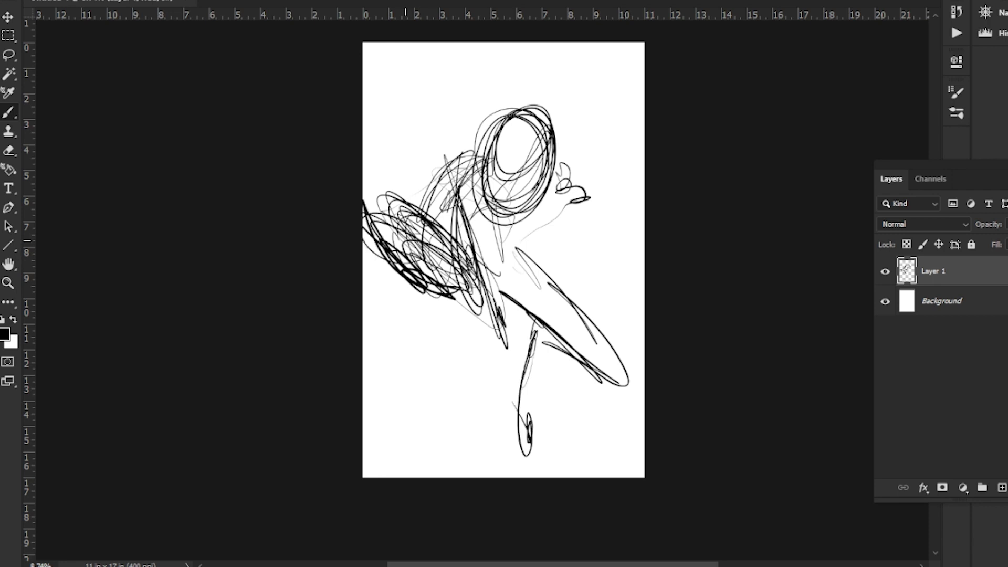
{"action": "mouse_move", "coordinate": [365, 201]}
{"action": "left_mouse_down"}
{"action": "mouse_move", "coordinate": [400, 202]}
{"action": "mouse_move", "coordinate": [413, 289]}
{"action": "left_mouse_up"}
{"action": "mouse_move", "coordinate": [419, 291]}
{"action": "left_mouse_down"}
{"action": "mouse_move", "coordinate": [448, 299]}
{"action": "mouse_move", "coordinate": [437, 347]}
{"action": "left_mouse_up"}
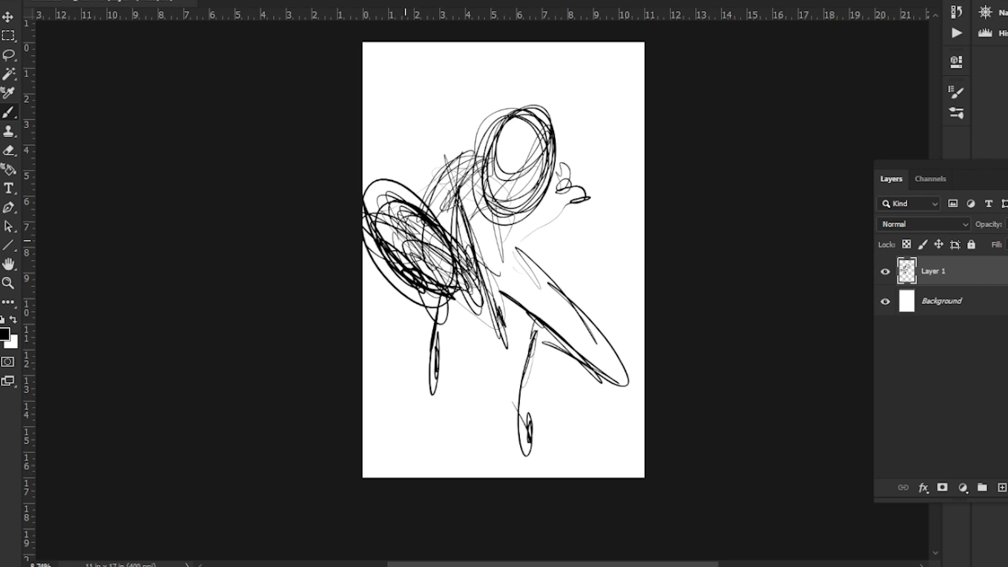
{"action": "left_click_drag", "start_coordinate": [425, 422], "coordinate": [441, 354]}
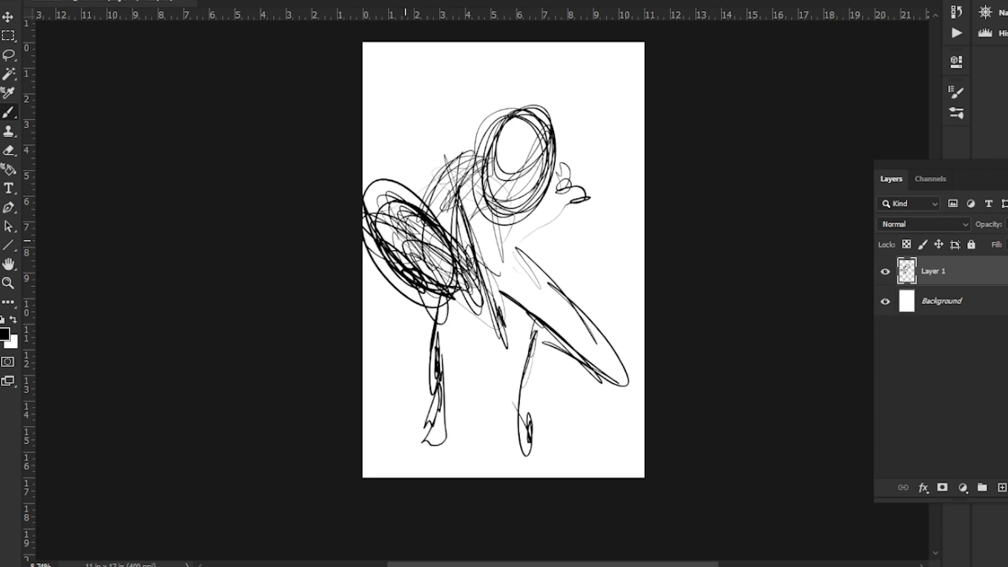
{"action": "left_click_drag", "start_coordinate": [484, 305], "coordinate": [541, 388]}
{"action": "left_click_drag", "start_coordinate": [536, 334], "coordinate": [565, 421]}
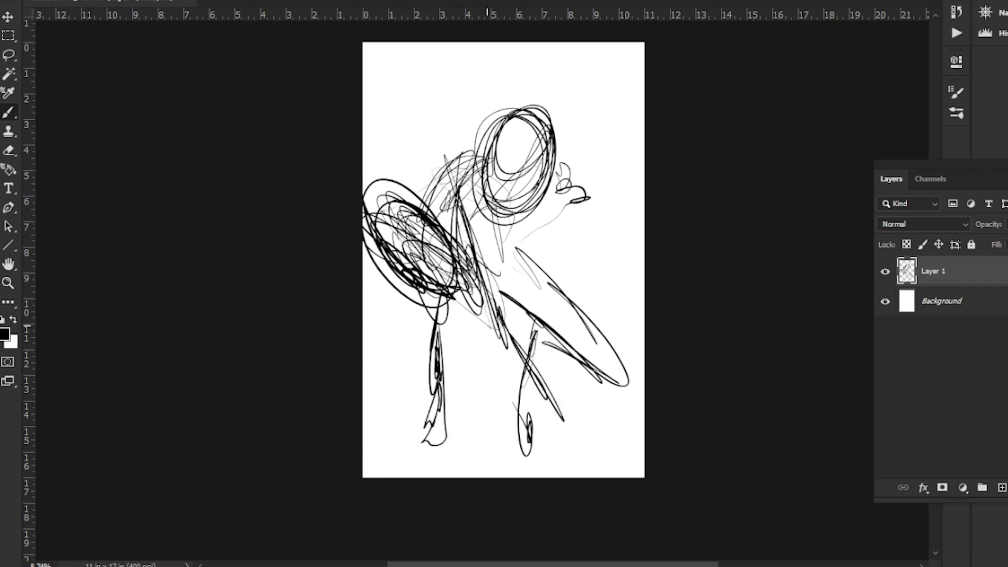
Sketch the curved head profile to the right of the torso and extend the torso ovals to meet it
{"action": "left_click_drag", "start_coordinate": [566, 153], "coordinate": [605, 201]}
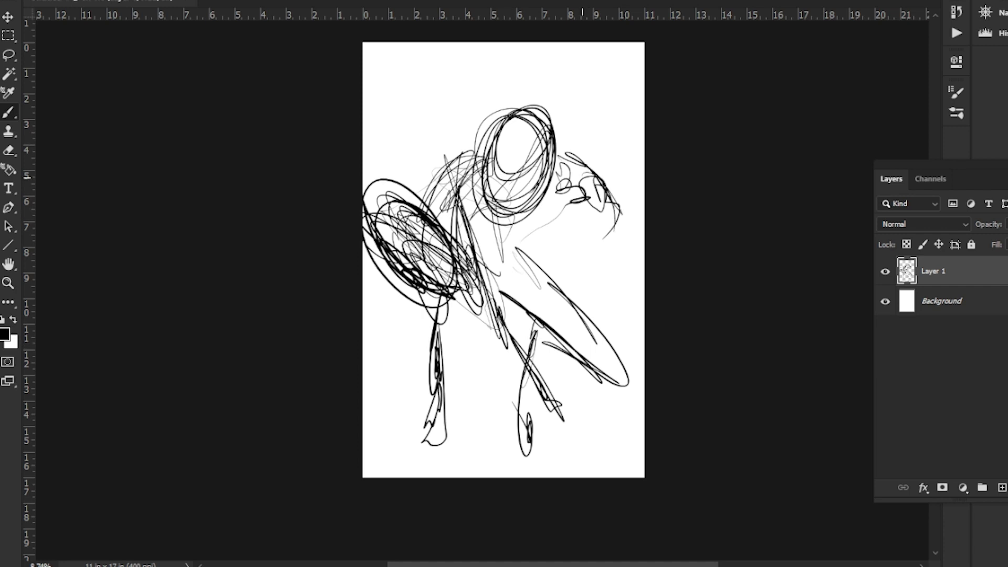
{"action": "left_click_drag", "start_coordinate": [624, 223], "coordinate": [601, 251]}
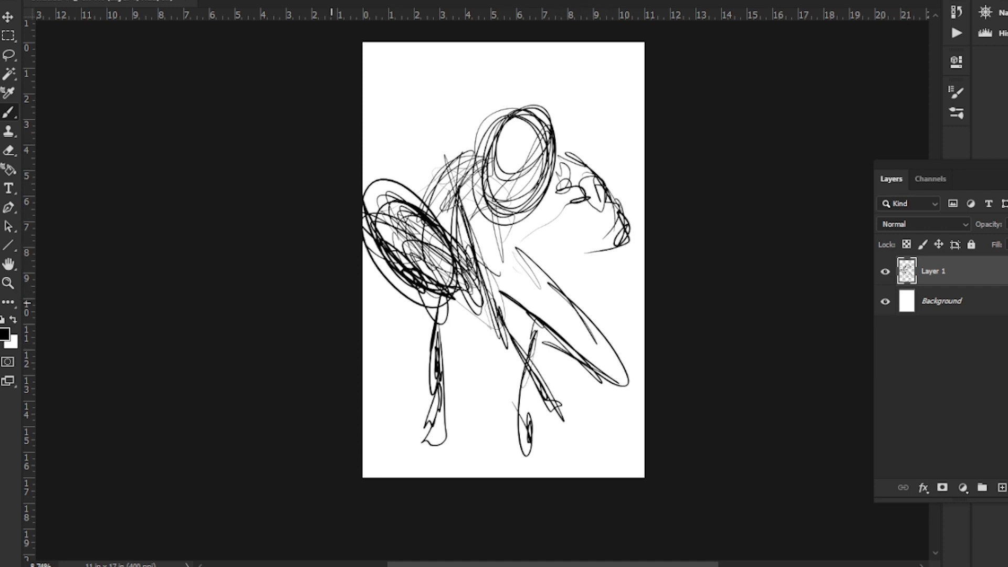
{"action": "mouse_move", "coordinate": [541, 200]}
{"action": "left_mouse_down"}
{"action": "mouse_move", "coordinate": [519, 218]}
{"action": "mouse_move", "coordinate": [525, 158]}
{"action": "mouse_move", "coordinate": [562, 157]}
{"action": "mouse_move", "coordinate": [546, 205]}
{"action": "left_mouse_up"}
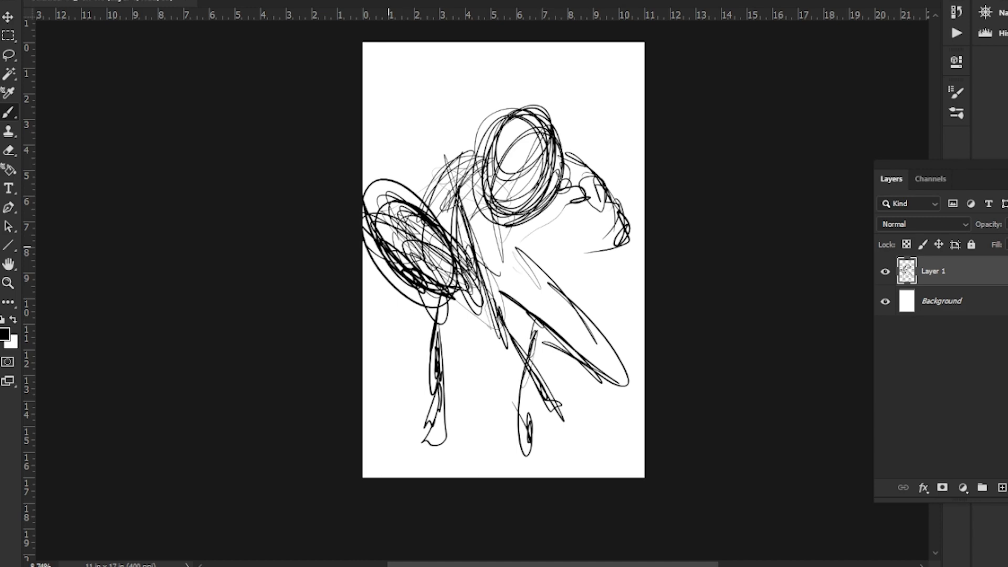
Build up the torso, back and shoulder with denser strokes, and block in the near upper arm with thick black lines
{"action": "key", "text": "z"}
{"action": "left_click_drag", "start_coordinate": [409, 254], "coordinate": [421, 247]}
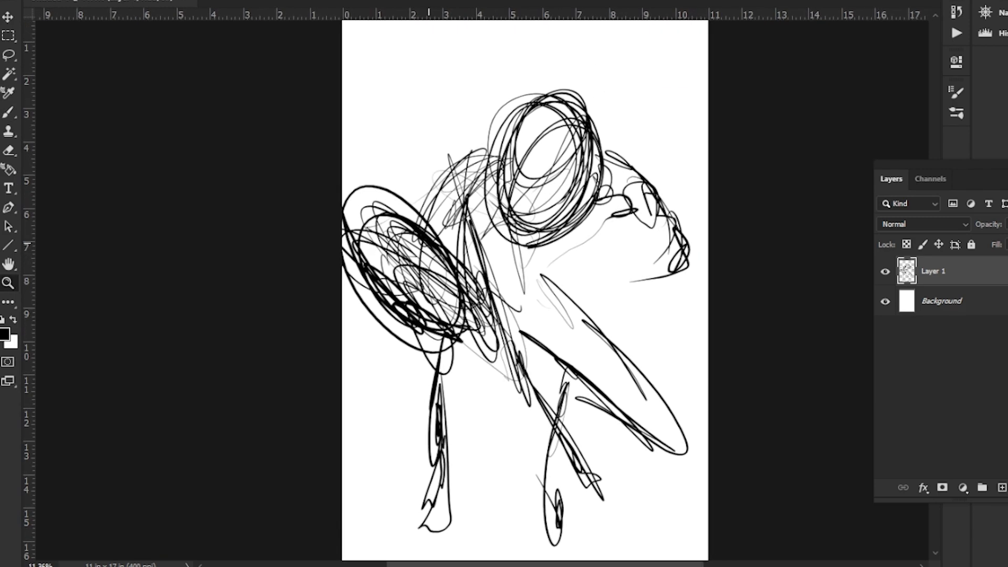
{"action": "key", "text": "b"}
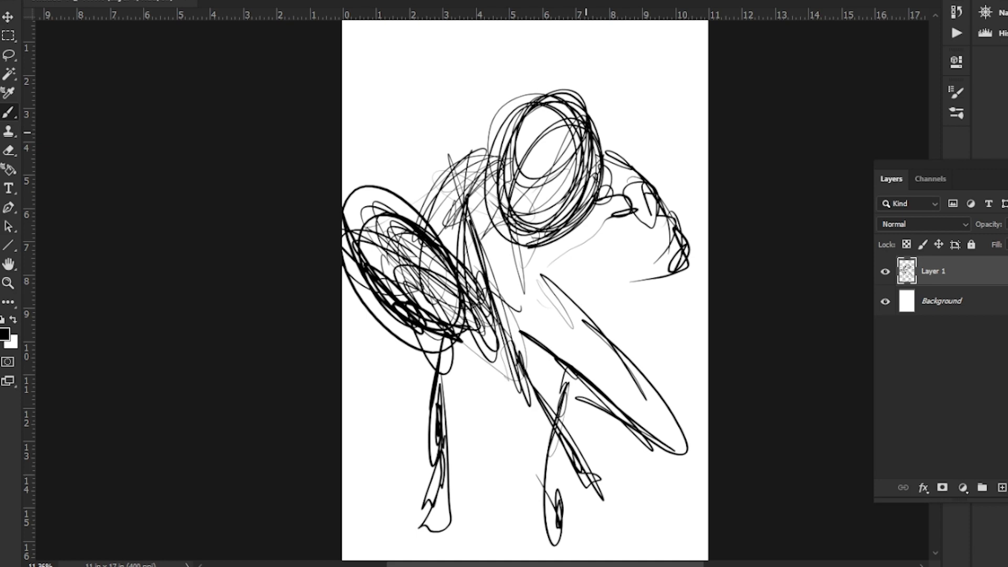
{"action": "mouse_move", "coordinate": [562, 124]}
{"action": "left_mouse_down"}
{"action": "mouse_move", "coordinate": [525, 107]}
{"action": "mouse_move", "coordinate": [604, 147]}
{"action": "mouse_move", "coordinate": [578, 124]}
{"action": "mouse_move", "coordinate": [487, 100]}
{"action": "mouse_move", "coordinate": [465, 164]}
{"action": "left_mouse_up"}
{"action": "left_click_drag", "start_coordinate": [507, 98], "coordinate": [486, 172]}
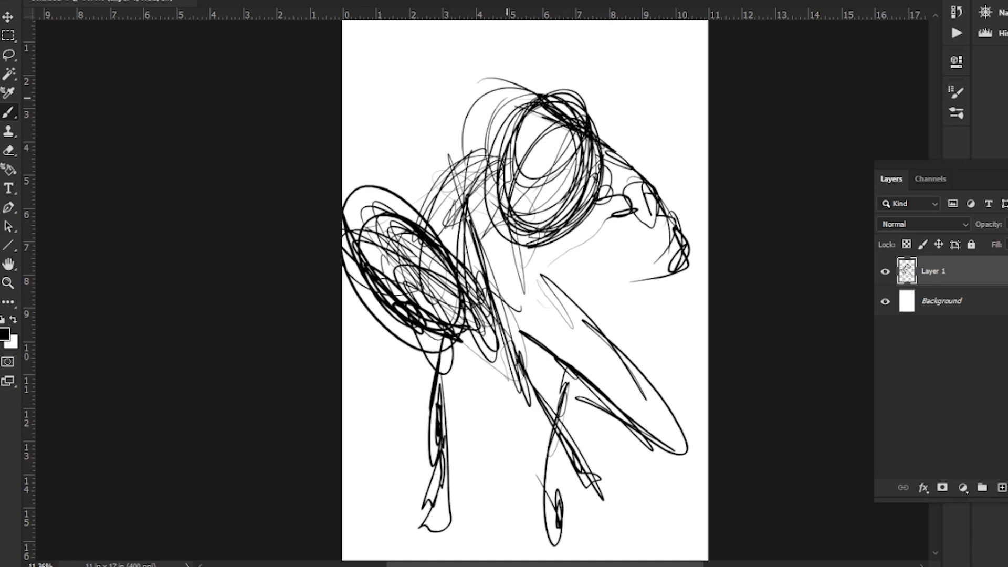
{"action": "mouse_move", "coordinate": [499, 128]}
{"action": "left_mouse_down"}
{"action": "mouse_move", "coordinate": [508, 193]}
{"action": "mouse_move", "coordinate": [620, 176]}
{"action": "mouse_move", "coordinate": [446, 164]}
{"action": "mouse_move", "coordinate": [610, 138]}
{"action": "mouse_move", "coordinate": [502, 199]}
{"action": "mouse_move", "coordinate": [525, 89]}
{"action": "mouse_move", "coordinate": [472, 158]}
{"action": "mouse_move", "coordinate": [512, 79]}
{"action": "mouse_move", "coordinate": [572, 128]}
{"action": "mouse_move", "coordinate": [541, 113]}
{"action": "mouse_move", "coordinate": [614, 199]}
{"action": "mouse_move", "coordinate": [525, 221]}
{"action": "mouse_move", "coordinate": [604, 244]}
{"action": "mouse_move", "coordinate": [470, 170]}
{"action": "mouse_move", "coordinate": [451, 93]}
{"action": "left_mouse_up"}
{"action": "mouse_move", "coordinate": [449, 150]}
{"action": "left_mouse_down"}
{"action": "mouse_move", "coordinate": [428, 168]}
{"action": "mouse_move", "coordinate": [454, 132]}
{"action": "mouse_move", "coordinate": [435, 166]}
{"action": "left_mouse_up"}
{"action": "mouse_move", "coordinate": [461, 122]}
{"action": "left_mouse_down"}
{"action": "mouse_move", "coordinate": [437, 139]}
{"action": "mouse_move", "coordinate": [437, 185]}
{"action": "mouse_move", "coordinate": [460, 200]}
{"action": "left_mouse_up"}
{"action": "mouse_move", "coordinate": [432, 168]}
{"action": "left_mouse_down"}
{"action": "mouse_move", "coordinate": [461, 205]}
{"action": "mouse_move", "coordinate": [471, 246]}
{"action": "left_mouse_up"}
{"action": "mouse_move", "coordinate": [443, 183]}
{"action": "left_mouse_down"}
{"action": "mouse_move", "coordinate": [484, 270]}
{"action": "mouse_move", "coordinate": [472, 253]}
{"action": "left_mouse_up"}
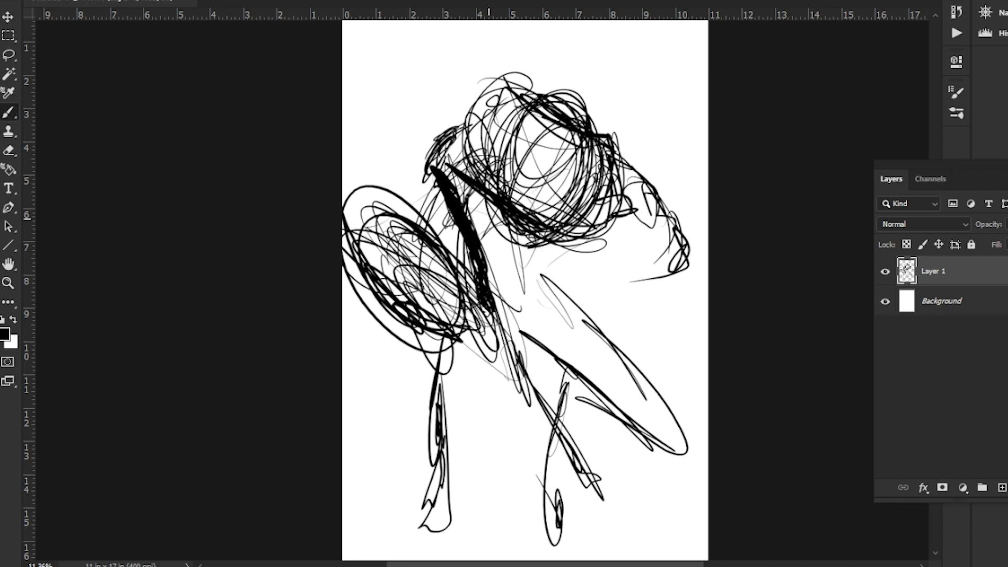
Draw the near arm's thick contours down to the wrist and outline a blocky hand at the page's lower right
{"action": "mouse_move", "coordinate": [498, 208]}
{"action": "left_mouse_down"}
{"action": "mouse_move", "coordinate": [512, 265]}
{"action": "mouse_move", "coordinate": [524, 263]}
{"action": "mouse_move", "coordinate": [543, 305]}
{"action": "mouse_move", "coordinate": [545, 396]}
{"action": "left_mouse_up"}
{"action": "mouse_move", "coordinate": [539, 294]}
{"action": "left_mouse_down"}
{"action": "mouse_move", "coordinate": [547, 419]}
{"action": "mouse_move", "coordinate": [550, 393]}
{"action": "left_mouse_up"}
{"action": "left_click_drag", "start_coordinate": [446, 307], "coordinate": [427, 226]}
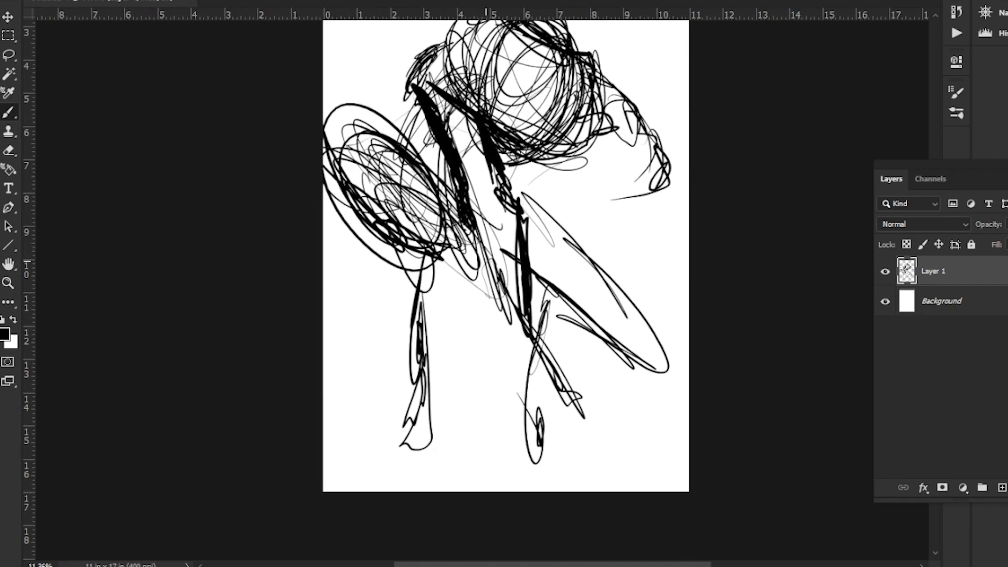
{"action": "left_click_drag", "start_coordinate": [481, 252], "coordinate": [537, 360]}
{"action": "mouse_move", "coordinate": [484, 269]}
{"action": "left_mouse_down"}
{"action": "mouse_move", "coordinate": [534, 357]}
{"action": "mouse_move", "coordinate": [480, 268]}
{"action": "left_mouse_up"}
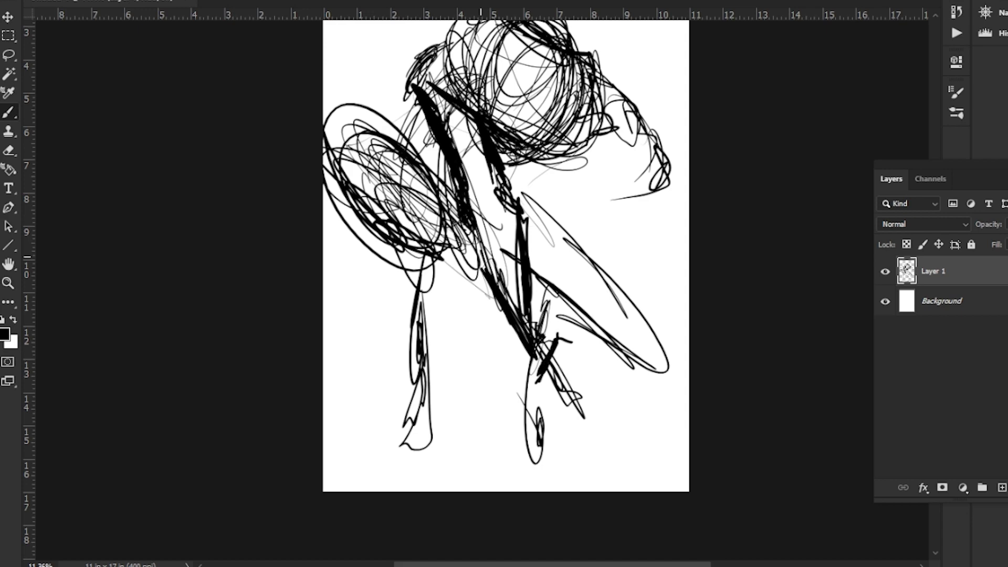
{"action": "mouse_move", "coordinate": [558, 340]}
{"action": "left_mouse_down"}
{"action": "mouse_move", "coordinate": [549, 407]}
{"action": "mouse_move", "coordinate": [567, 410]}
{"action": "mouse_move", "coordinate": [565, 402]}
{"action": "mouse_move", "coordinate": [602, 429]}
{"action": "mouse_move", "coordinate": [640, 390]}
{"action": "mouse_move", "coordinate": [634, 335]}
{"action": "mouse_move", "coordinate": [629, 348]}
{"action": "mouse_move", "coordinate": [649, 347]}
{"action": "mouse_move", "coordinate": [602, 349]}
{"action": "left_mouse_up"}
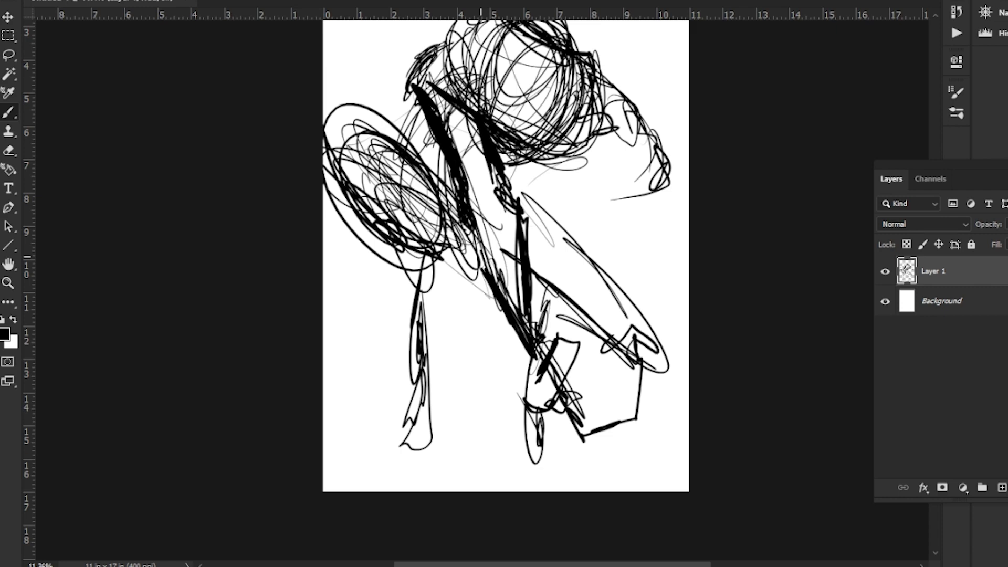
Strengthen the shoulder and neck area and darken the head's brow, snout and jaw contours
{"action": "scroll", "coordinate": [506, 283], "scroll_direction": "up", "scroll_amount": 4}
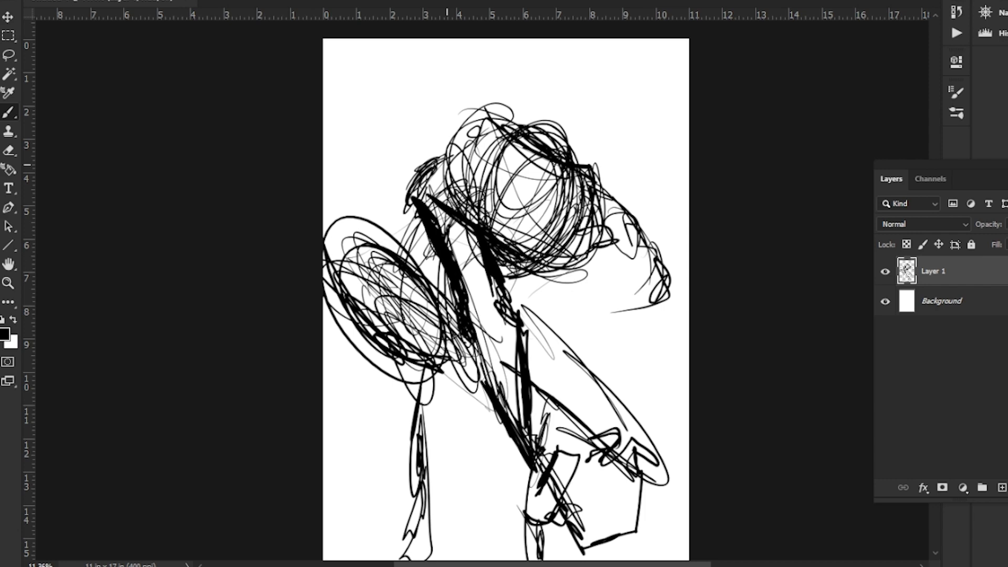
{"action": "left_click_drag", "start_coordinate": [440, 168], "coordinate": [482, 268]}
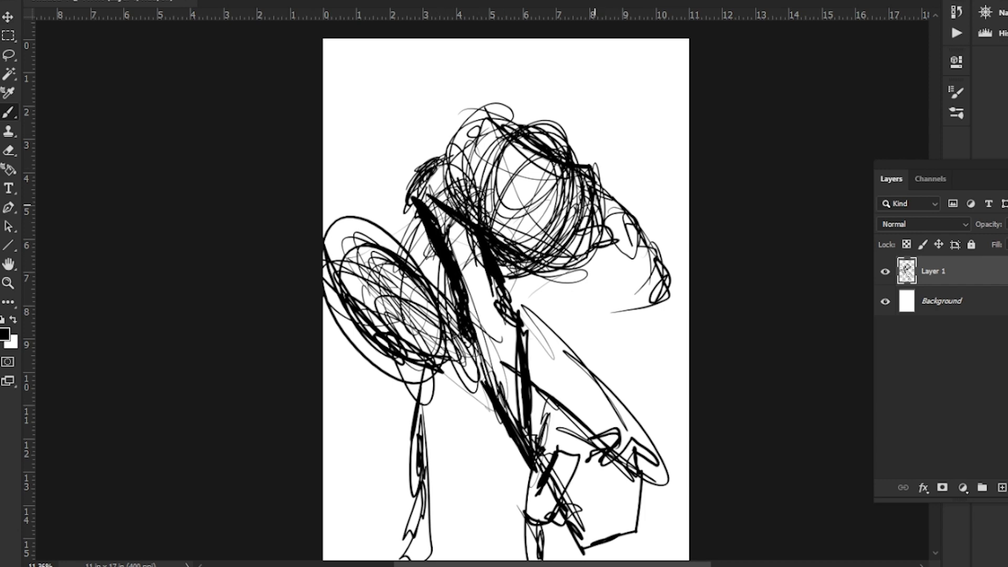
{"action": "left_click_drag", "start_coordinate": [609, 196], "coordinate": [582, 260]}
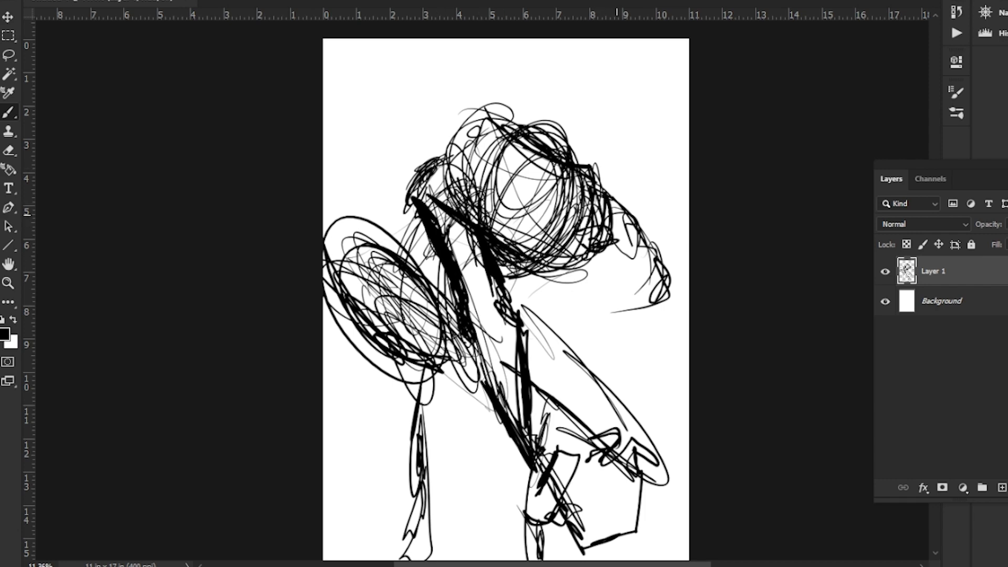
{"action": "left_click_drag", "start_coordinate": [617, 211], "coordinate": [609, 210]}
{"action": "mouse_move", "coordinate": [612, 257]}
{"action": "left_mouse_down"}
{"action": "mouse_move", "coordinate": [657, 223]}
{"action": "mouse_move", "coordinate": [659, 274]}
{"action": "left_mouse_up"}
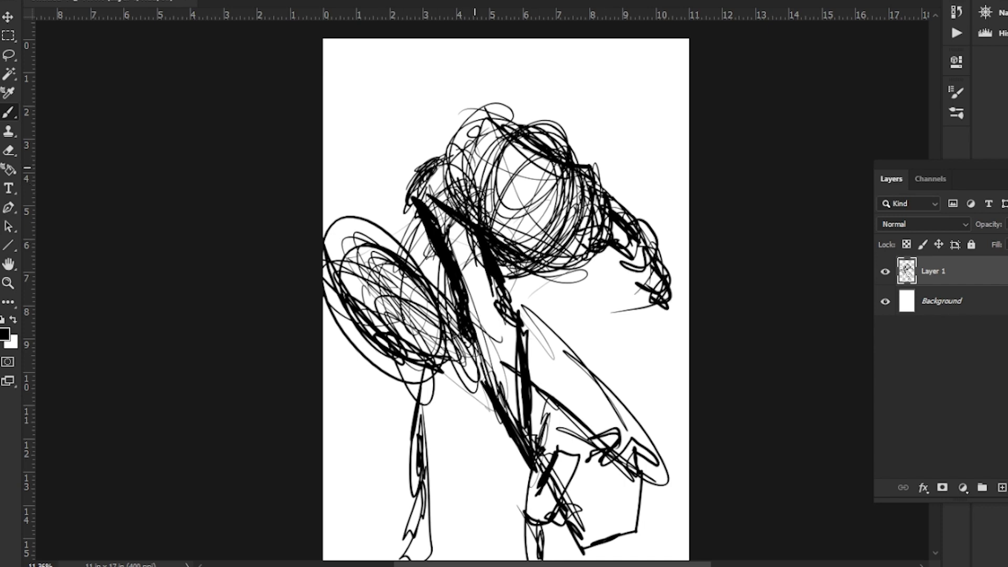
Define the left knee and thigh with bold ovals and dark strokes, and add the lower leg's right contour
{"action": "mouse_move", "coordinate": [420, 257]}
{"action": "left_mouse_down"}
{"action": "mouse_move", "coordinate": [434, 163]}
{"action": "mouse_move", "coordinate": [348, 166]}
{"action": "mouse_move", "coordinate": [427, 187]}
{"action": "mouse_move", "coordinate": [371, 169]}
{"action": "mouse_move", "coordinate": [386, 210]}
{"action": "mouse_move", "coordinate": [410, 195]}
{"action": "mouse_move", "coordinate": [351, 202]}
{"action": "mouse_move", "coordinate": [391, 184]}
{"action": "mouse_move", "coordinate": [436, 278]}
{"action": "mouse_move", "coordinate": [375, 213]}
{"action": "left_mouse_up"}
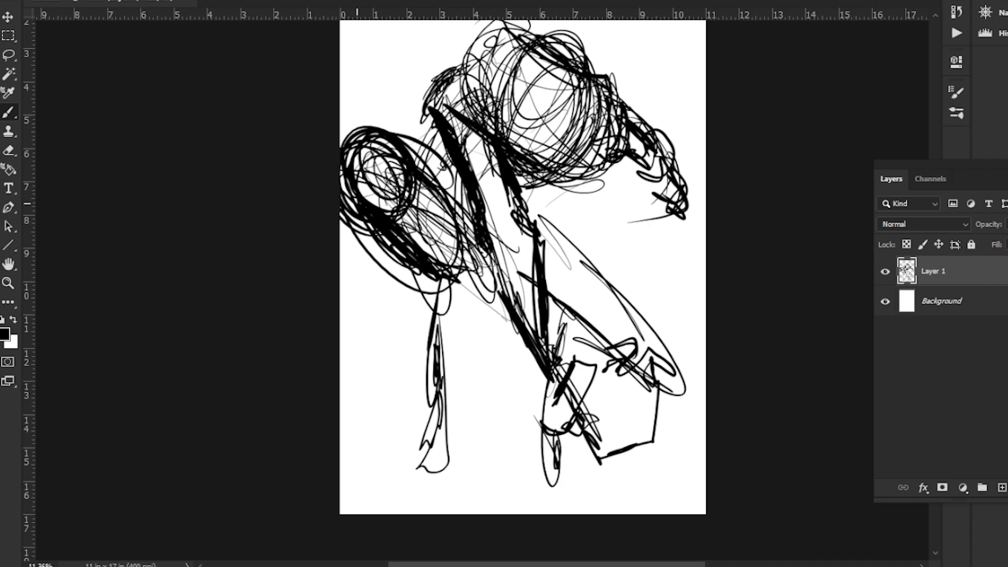
{"action": "left_click_drag", "start_coordinate": [420, 183], "coordinate": [456, 271]}
{"action": "mouse_move", "coordinate": [444, 227]}
{"action": "left_mouse_down"}
{"action": "mouse_move", "coordinate": [468, 282]}
{"action": "mouse_move", "coordinate": [446, 338]}
{"action": "left_mouse_up"}
{"action": "mouse_move", "coordinate": [473, 290]}
{"action": "left_mouse_down"}
{"action": "mouse_move", "coordinate": [447, 376]}
{"action": "mouse_move", "coordinate": [455, 409]}
{"action": "left_mouse_up"}
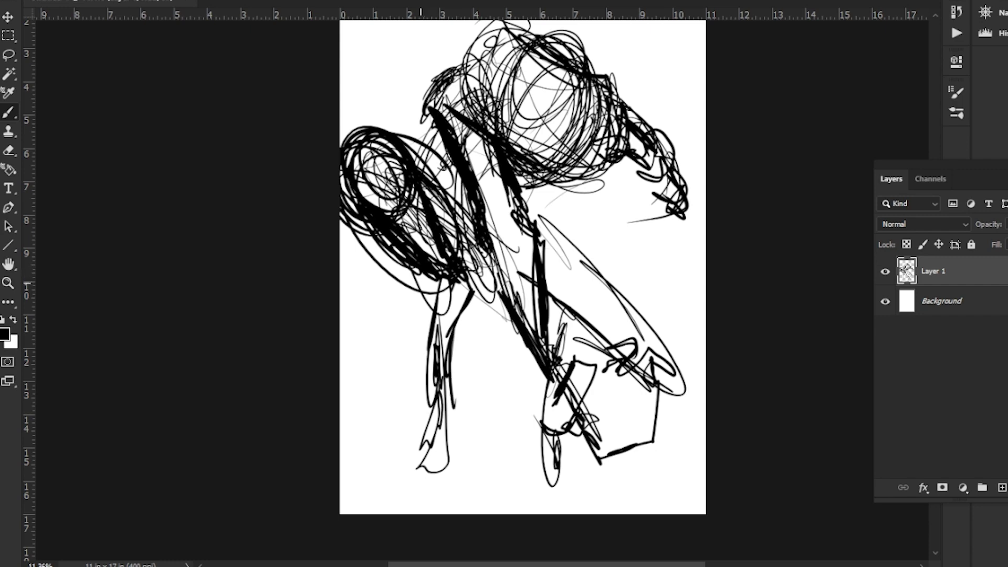
Draw the lower leg's left contour, the ankle and a foot with long toes reaching the page's lower-left corner
{"action": "mouse_move", "coordinate": [415, 273]}
{"action": "left_mouse_down"}
{"action": "mouse_move", "coordinate": [434, 392]}
{"action": "mouse_move", "coordinate": [435, 492]}
{"action": "left_mouse_up"}
{"action": "left_click_drag", "start_coordinate": [428, 444], "coordinate": [384, 505]}
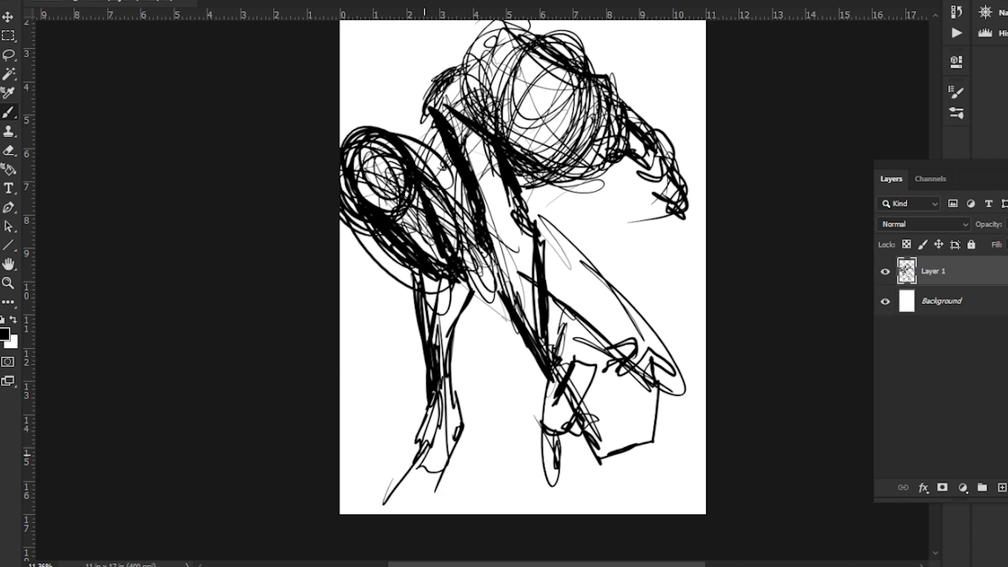
{"action": "mouse_move", "coordinate": [421, 424]}
{"action": "left_mouse_down"}
{"action": "mouse_move", "coordinate": [391, 490]}
{"action": "mouse_move", "coordinate": [348, 501]}
{"action": "left_mouse_up"}
{"action": "left_click_drag", "start_coordinate": [397, 445], "coordinate": [340, 495]}
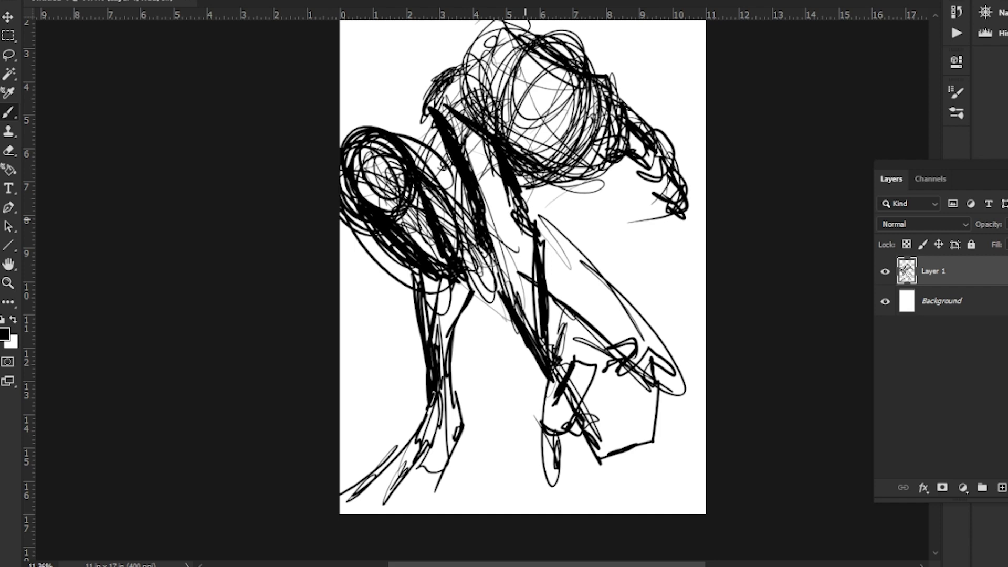
Thicken the forearm strokes down to the hand and sketch a round form with overlapping circles at its end
{"action": "left_click_drag", "start_coordinate": [530, 209], "coordinate": [621, 351]}
{"action": "left_click_drag", "start_coordinate": [623, 405], "coordinate": [600, 443]}
{"action": "left_click_drag", "start_coordinate": [554, 368], "coordinate": [569, 424]}
{"action": "left_click_drag", "start_coordinate": [633, 409], "coordinate": [603, 440]}
{"action": "left_click_drag", "start_coordinate": [632, 391], "coordinate": [599, 446]}
{"action": "mouse_move", "coordinate": [637, 415]}
{"action": "left_mouse_down"}
{"action": "mouse_move", "coordinate": [583, 462]}
{"action": "mouse_move", "coordinate": [585, 444]}
{"action": "mouse_move", "coordinate": [601, 467]}
{"action": "left_mouse_up"}
Sketch angular fingers hanging below the wrist, just left of the circular form
{"action": "mouse_move", "coordinate": [522, 344]}
{"action": "left_mouse_down"}
{"action": "mouse_move", "coordinate": [570, 422]}
{"action": "mouse_move", "coordinate": [541, 396]}
{"action": "mouse_move", "coordinate": [510, 423]}
{"action": "mouse_move", "coordinate": [546, 436]}
{"action": "left_mouse_up"}
{"action": "key", "text": "l"}
{"action": "key", "text": "b"}
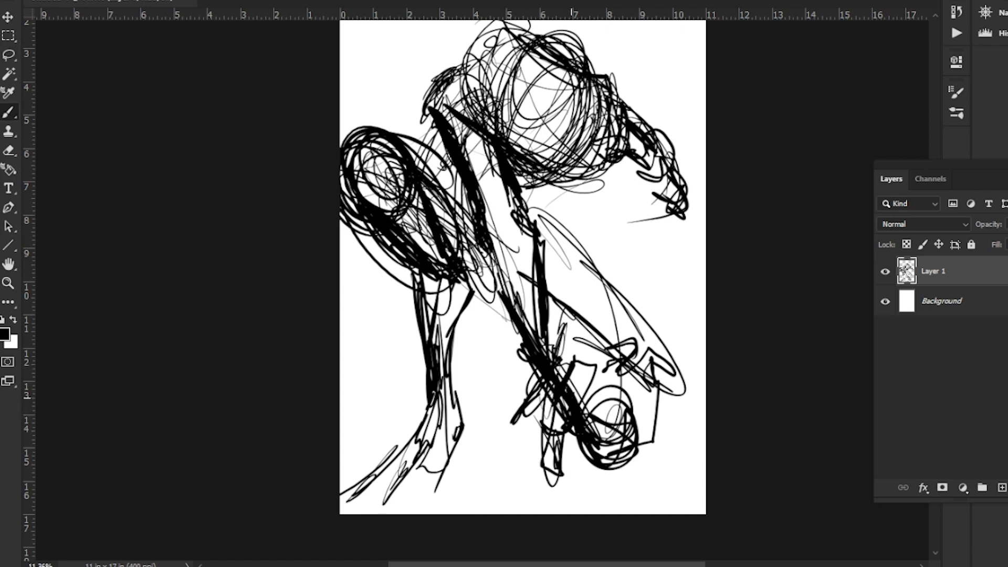
{"action": "mouse_move", "coordinate": [541, 394]}
{"action": "left_mouse_down"}
{"action": "mouse_move", "coordinate": [509, 452]}
{"action": "mouse_move", "coordinate": [527, 358]}
{"action": "mouse_move", "coordinate": [500, 423]}
{"action": "mouse_move", "coordinate": [532, 408]}
{"action": "left_mouse_up"}
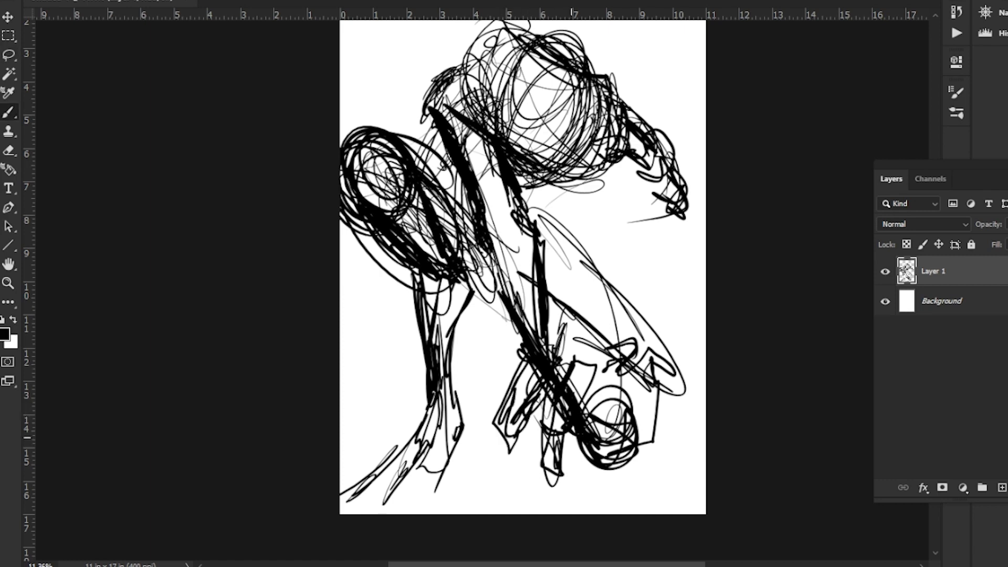
{"action": "left_click_drag", "start_coordinate": [586, 443], "coordinate": [564, 436]}
{"action": "mouse_move", "coordinate": [357, 246]}
{"action": "left_mouse_down"}
{"action": "mouse_move", "coordinate": [376, 246]}
{"action": "mouse_move", "coordinate": [362, 295]}
{"action": "left_mouse_up"}
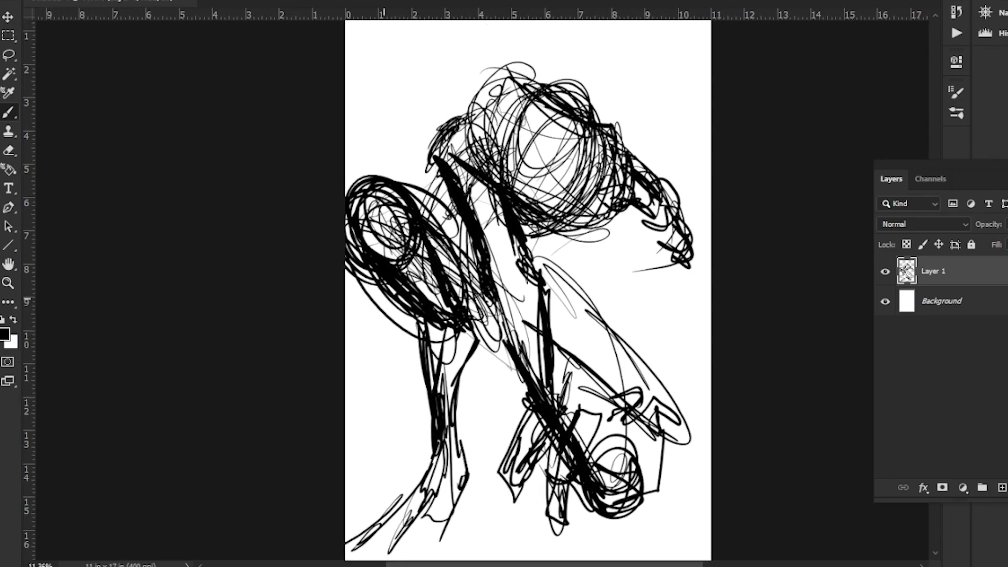
Add loose contour strokes around the left foot's long toes at the page's lower-left edge
{"action": "left_click_drag", "start_coordinate": [429, 471], "coordinate": [347, 513]}
{"action": "left_click_drag", "start_coordinate": [400, 487], "coordinate": [354, 505]}
{"action": "mouse_move", "coordinate": [346, 502]}
{"action": "left_mouse_down"}
{"action": "mouse_move", "coordinate": [395, 487]}
{"action": "mouse_move", "coordinate": [371, 527]}
{"action": "left_mouse_up"}
Sketch a large overlapping oval in the page's upper-right area and join it to the round central form with short strokes
{"action": "mouse_move", "coordinate": [402, 150]}
{"action": "left_mouse_down"}
{"action": "mouse_move", "coordinate": [416, 165]}
{"action": "mouse_move", "coordinate": [414, 183]}
{"action": "left_mouse_up"}
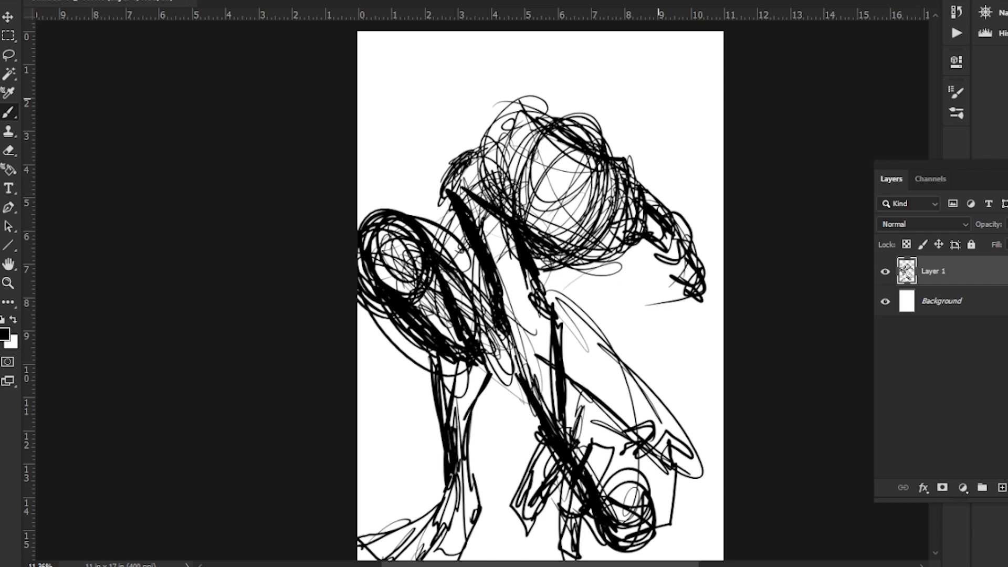
{"action": "mouse_move", "coordinate": [629, 58]}
{"action": "left_mouse_down"}
{"action": "mouse_move", "coordinate": [690, 168]}
{"action": "mouse_move", "coordinate": [696, 158]}
{"action": "mouse_move", "coordinate": [647, 92]}
{"action": "mouse_move", "coordinate": [678, 137]}
{"action": "left_mouse_up"}
{"action": "mouse_move", "coordinate": [674, 94]}
{"action": "left_mouse_down"}
{"action": "mouse_move", "coordinate": [688, 184]}
{"action": "mouse_move", "coordinate": [699, 173]}
{"action": "mouse_move", "coordinate": [630, 63]}
{"action": "mouse_move", "coordinate": [696, 157]}
{"action": "mouse_move", "coordinate": [646, 181]}
{"action": "mouse_move", "coordinate": [662, 199]}
{"action": "left_mouse_up"}
{"action": "left_click_drag", "start_coordinate": [580, 112], "coordinate": [608, 84]}
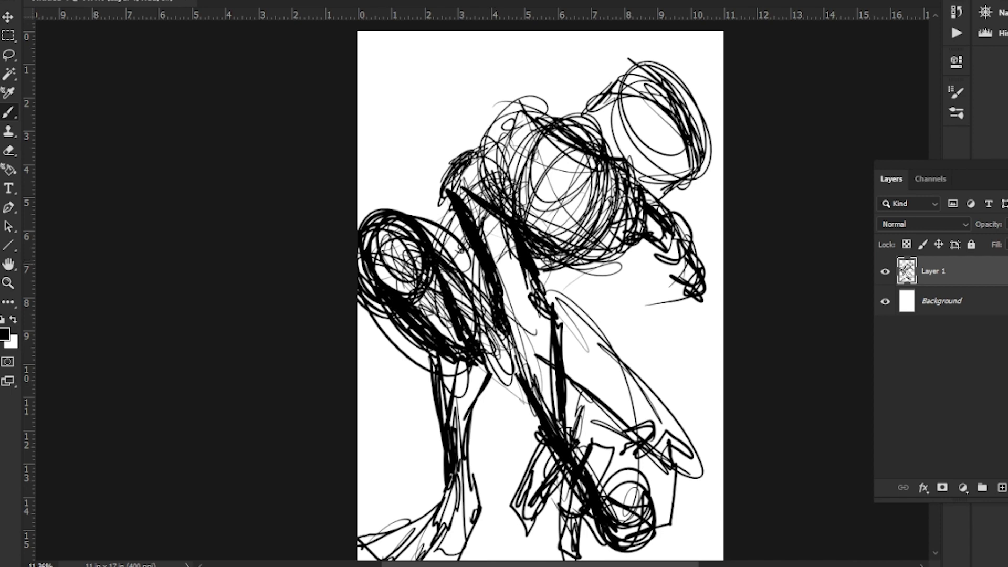
Set the gesture sketch layer's opacity to 35% and add a new layer above it
{"action": "type", "text": "35"}
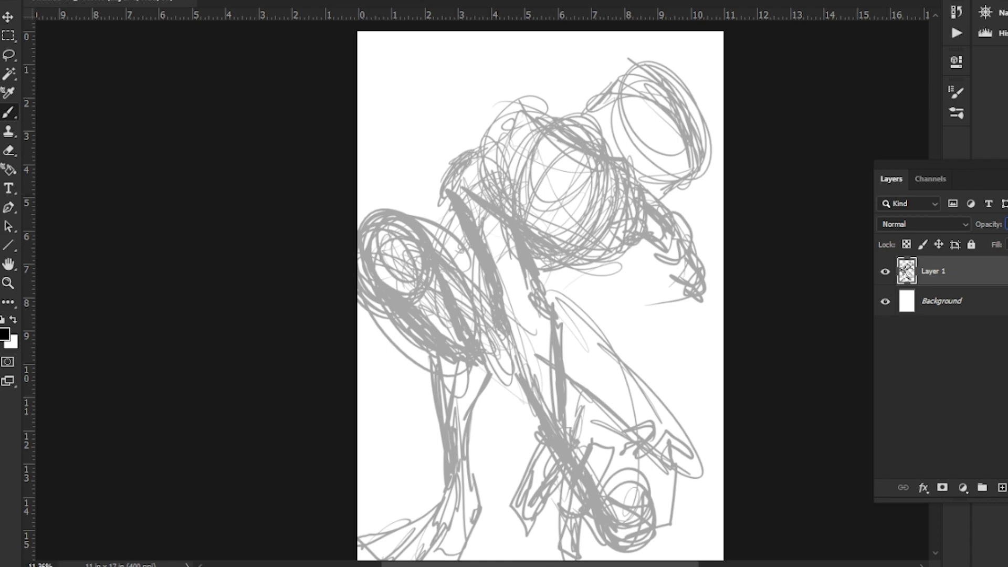
{"action": "key", "text": "ctrl+shift+alt+n"}
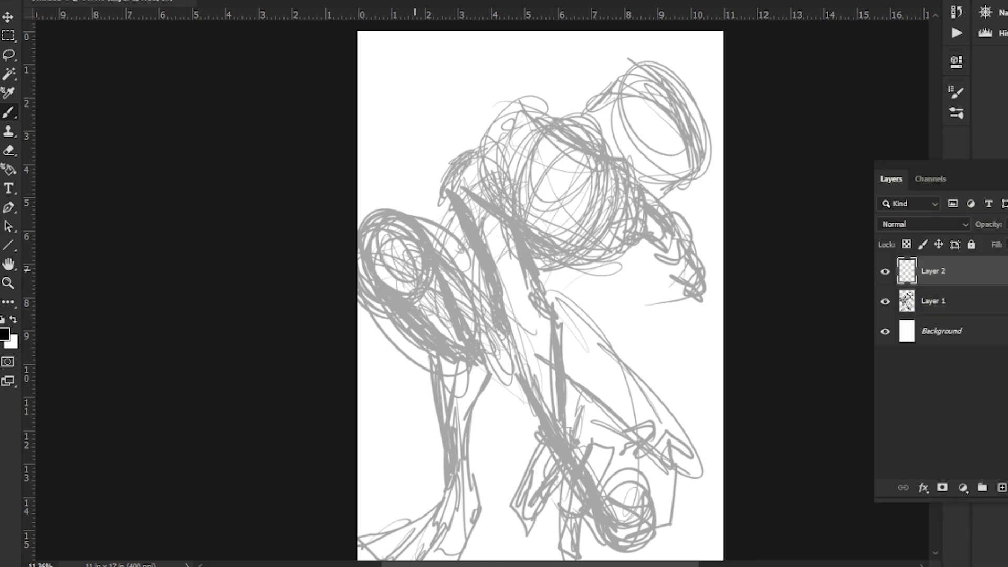
Ink a bold brow line over the faded round form and a large oval eye outline beside its upper end
{"action": "key", "text": "z"}
{"action": "left_click_drag", "start_coordinate": [432, 215], "coordinate": [446, 286]}
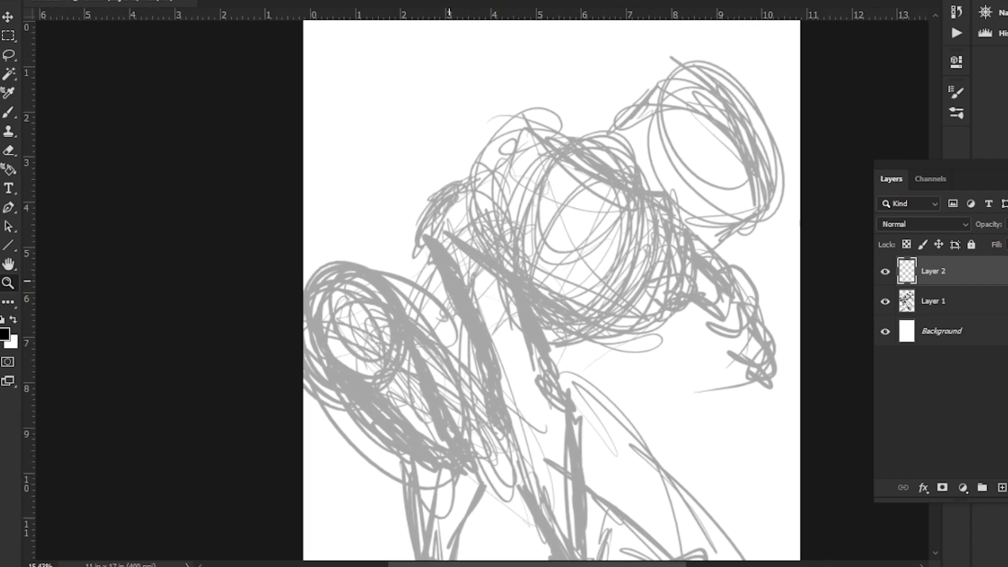
{"action": "left_click_drag", "start_coordinate": [415, 223], "coordinate": [400, 186]}
{"action": "scroll", "coordinate": [536, 288], "scroll_direction": "up", "scroll_amount": 1}
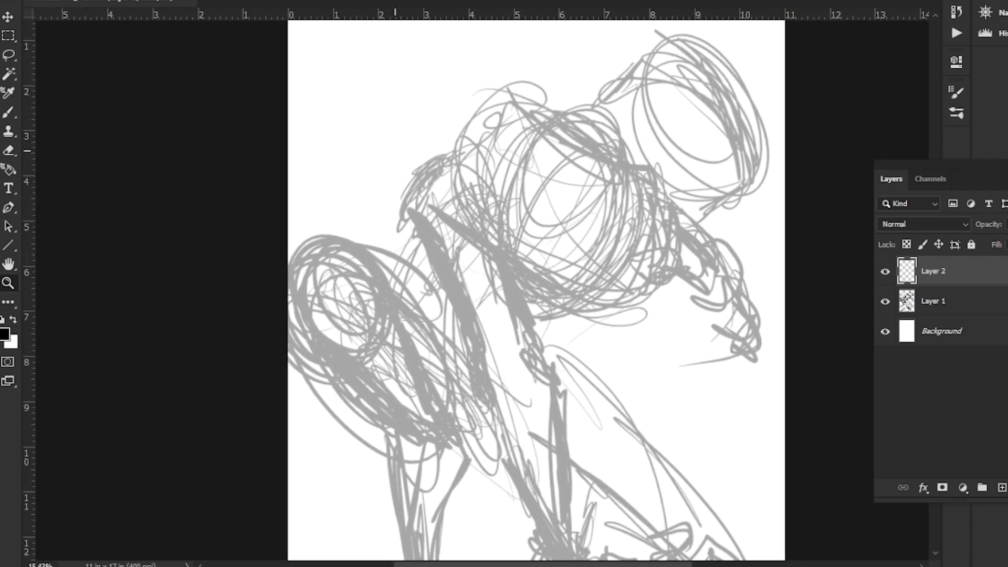
{"action": "left_click_drag", "start_coordinate": [421, 151], "coordinate": [412, 163]}
{"action": "left_click_drag", "start_coordinate": [514, 139], "coordinate": [529, 162]}
{"action": "scroll", "coordinate": [529, 162], "scroll_direction": "up", "scroll_amount": 2}
{"action": "scroll", "coordinate": [529, 163], "scroll_direction": "right", "scroll_amount": 1}
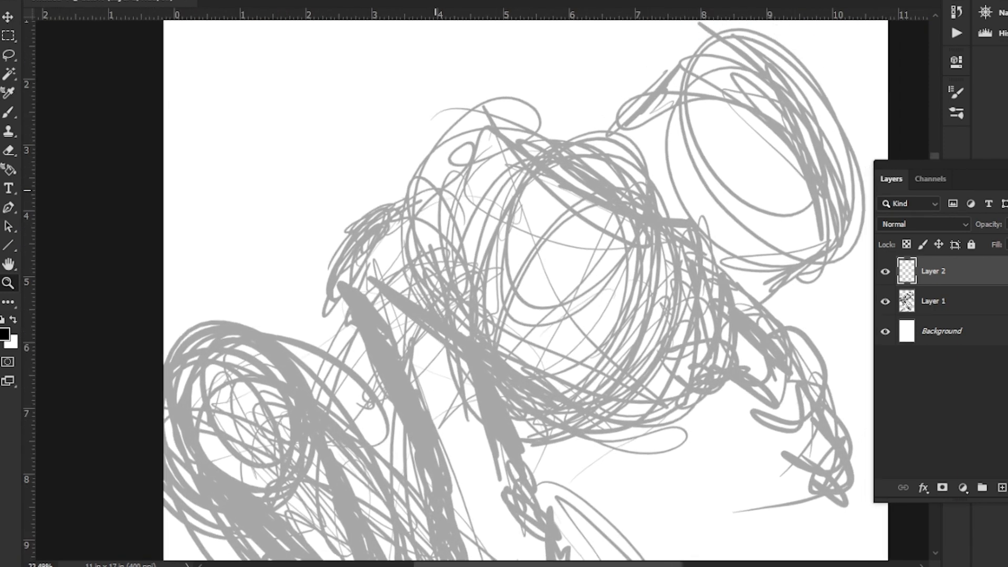
{"action": "key", "text": "b"}
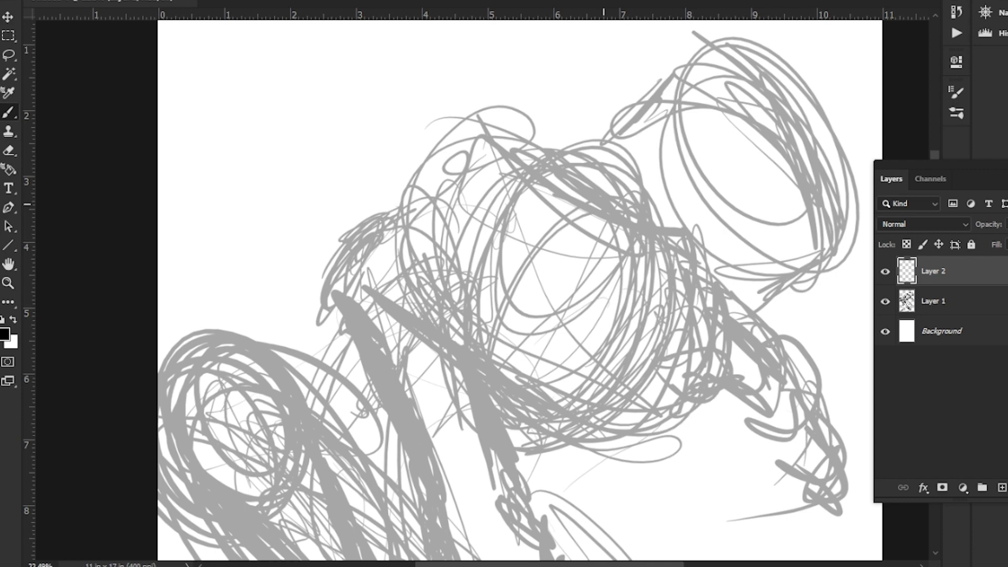
{"action": "left_click_drag", "start_coordinate": [631, 234], "coordinate": [570, 175]}
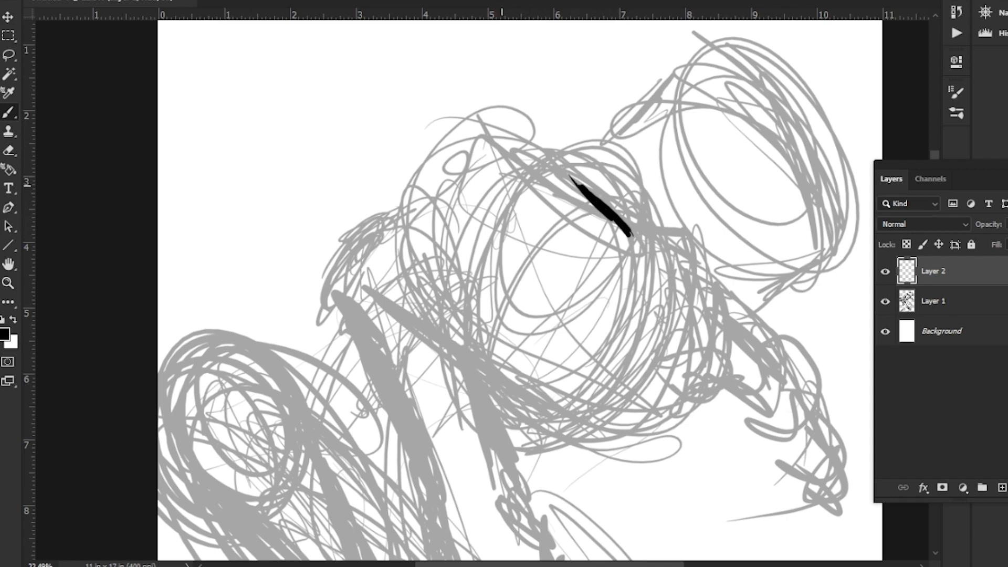
{"action": "mouse_move", "coordinate": [571, 189]}
{"action": "left_mouse_down"}
{"action": "mouse_move", "coordinate": [550, 144]}
{"action": "mouse_move", "coordinate": [483, 109]}
{"action": "left_mouse_up"}
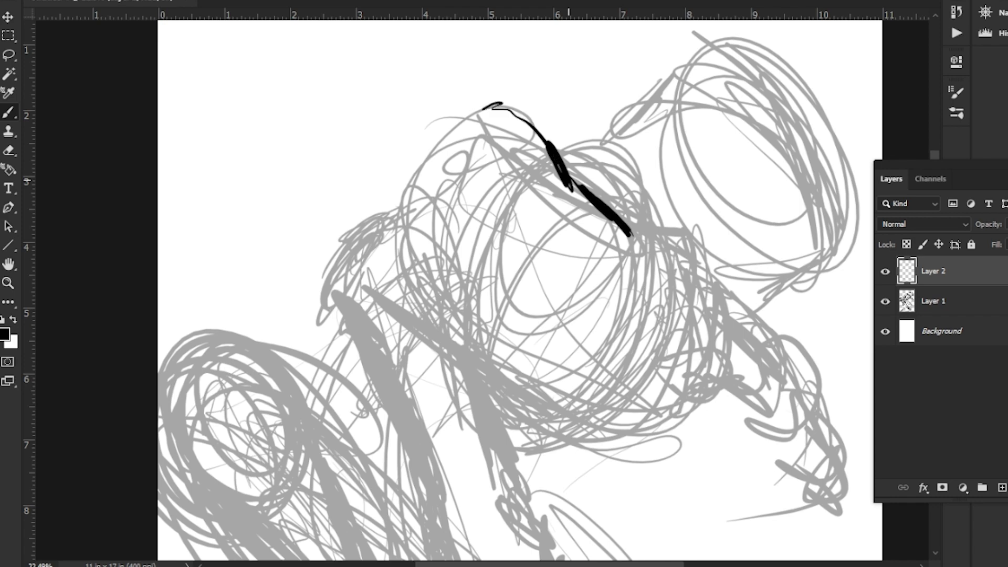
{"action": "mouse_move", "coordinate": [504, 229]}
{"action": "left_mouse_down"}
{"action": "mouse_move", "coordinate": [534, 185]}
{"action": "mouse_move", "coordinate": [477, 234]}
{"action": "mouse_move", "coordinate": [511, 128]}
{"action": "mouse_move", "coordinate": [440, 161]}
{"action": "left_mouse_up"}
{"action": "mouse_move", "coordinate": [476, 113]}
{"action": "left_mouse_down"}
{"action": "mouse_move", "coordinate": [441, 157]}
{"action": "mouse_move", "coordinate": [482, 231]}
{"action": "mouse_move", "coordinate": [441, 202]}
{"action": "mouse_move", "coordinate": [475, 236]}
{"action": "left_mouse_up"}
Try a tall arched ridge above the eye and cut it away with a lasso selection
{"action": "mouse_move", "coordinate": [535, 97]}
{"action": "left_mouse_down"}
{"action": "mouse_move", "coordinate": [573, 185]}
{"action": "mouse_move", "coordinate": [462, 110]}
{"action": "mouse_move", "coordinate": [494, 68]}
{"action": "left_mouse_up"}
{"action": "left_click_drag", "start_coordinate": [565, 168], "coordinate": [495, 67]}
{"action": "key", "text": "l"}
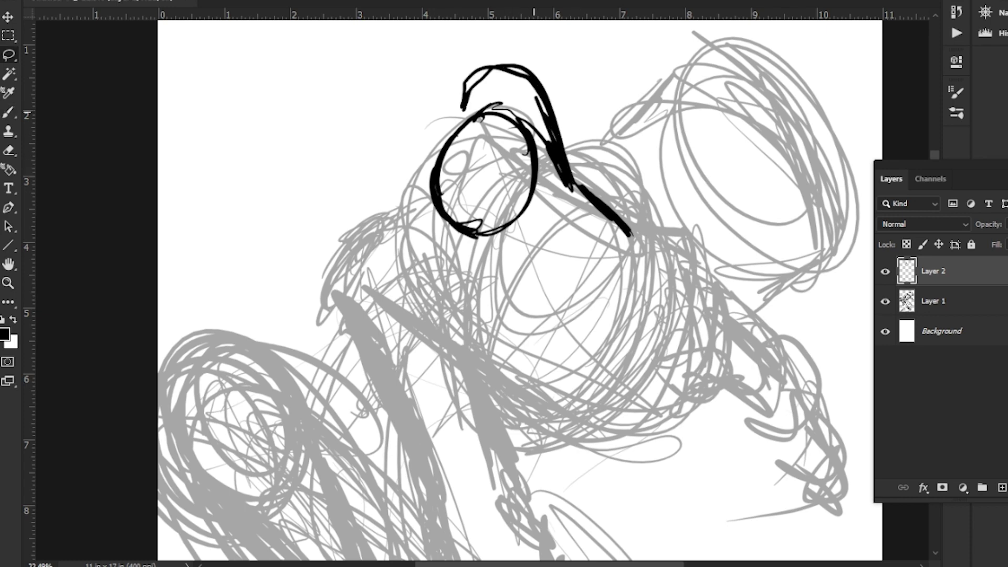
{"action": "left_click_drag", "start_coordinate": [530, 100], "coordinate": [526, 99]}
{"action": "key", "text": "ctrl+x"}
{"action": "key", "text": "b"}
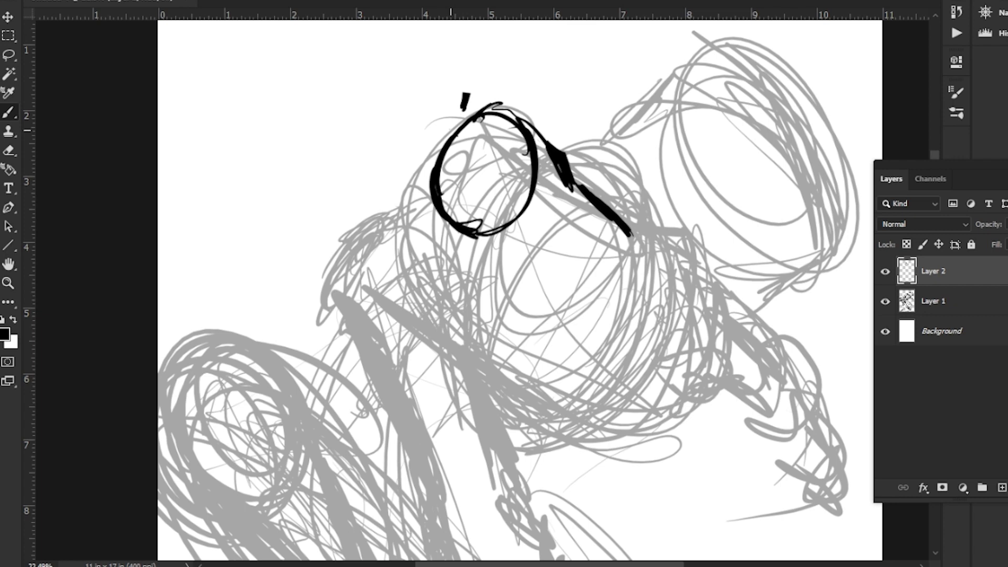
Draw an arched brow ridge over the eye, thicken its right side and fill the band with short cross strokes
{"action": "mouse_move", "coordinate": [451, 129]}
{"action": "left_mouse_down"}
{"action": "mouse_move", "coordinate": [502, 69]}
{"action": "mouse_move", "coordinate": [567, 129]}
{"action": "mouse_move", "coordinate": [575, 192]}
{"action": "left_mouse_up"}
{"action": "left_click_drag", "start_coordinate": [556, 119], "coordinate": [580, 202]}
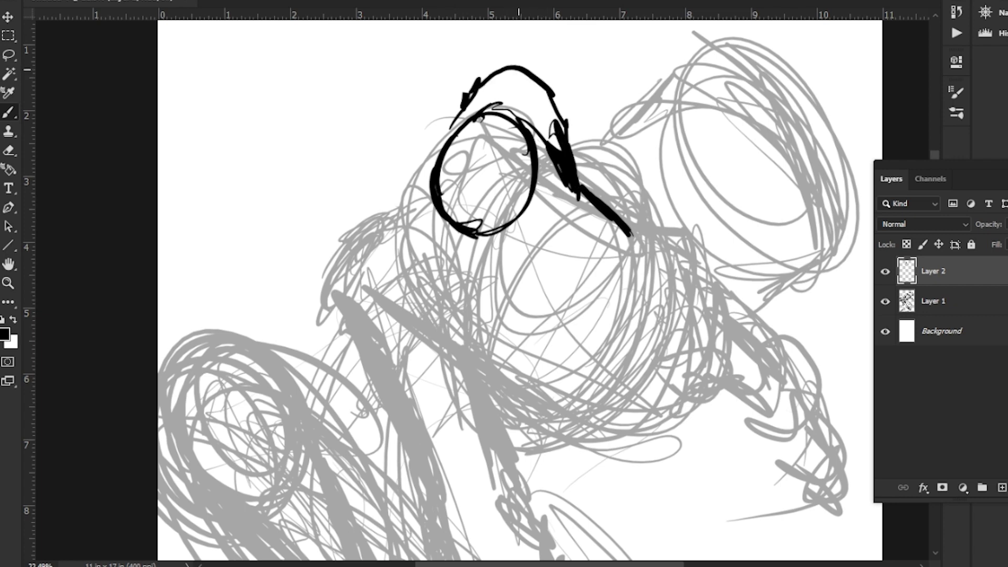
{"action": "left_click_drag", "start_coordinate": [501, 87], "coordinate": [509, 73]}
{"action": "mouse_move", "coordinate": [514, 65]}
{"action": "left_mouse_down"}
{"action": "mouse_move", "coordinate": [523, 62]}
{"action": "mouse_move", "coordinate": [538, 88]}
{"action": "left_mouse_up"}
{"action": "mouse_move", "coordinate": [531, 113]}
{"action": "left_mouse_down"}
{"action": "mouse_move", "coordinate": [549, 101]}
{"action": "mouse_move", "coordinate": [554, 110]}
{"action": "left_mouse_up"}
{"action": "mouse_move", "coordinate": [546, 152]}
{"action": "left_mouse_down"}
{"action": "mouse_move", "coordinate": [552, 112]}
{"action": "mouse_move", "coordinate": [555, 183]}
{"action": "left_mouse_up"}
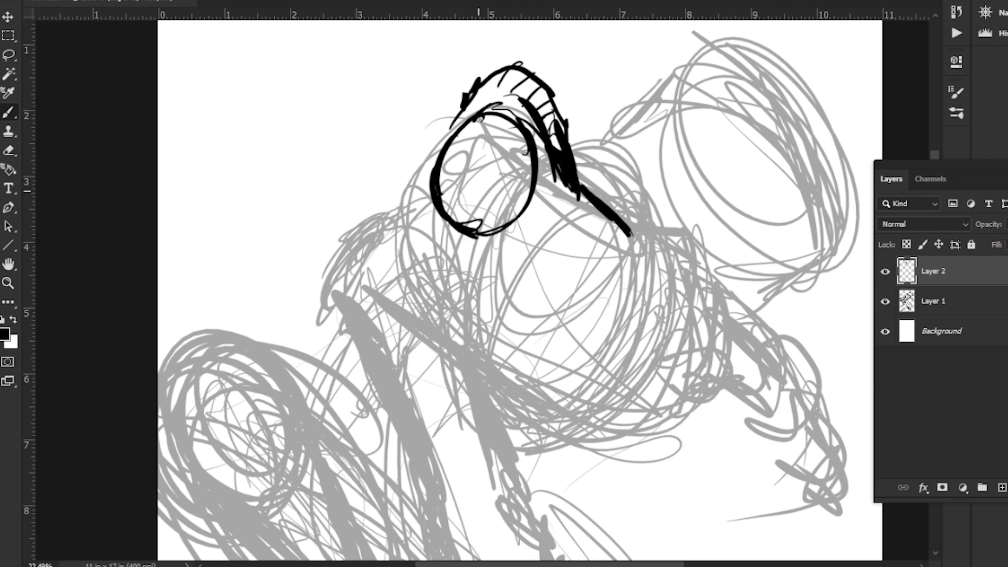
Draw a partly filled pupil, thicken the eye's rim, and ink the head's back contour with bold marks left of the eye
{"action": "mouse_move", "coordinate": [481, 190]}
{"action": "left_mouse_down"}
{"action": "mouse_move", "coordinate": [484, 164]}
{"action": "mouse_move", "coordinate": [470, 178]}
{"action": "left_mouse_up"}
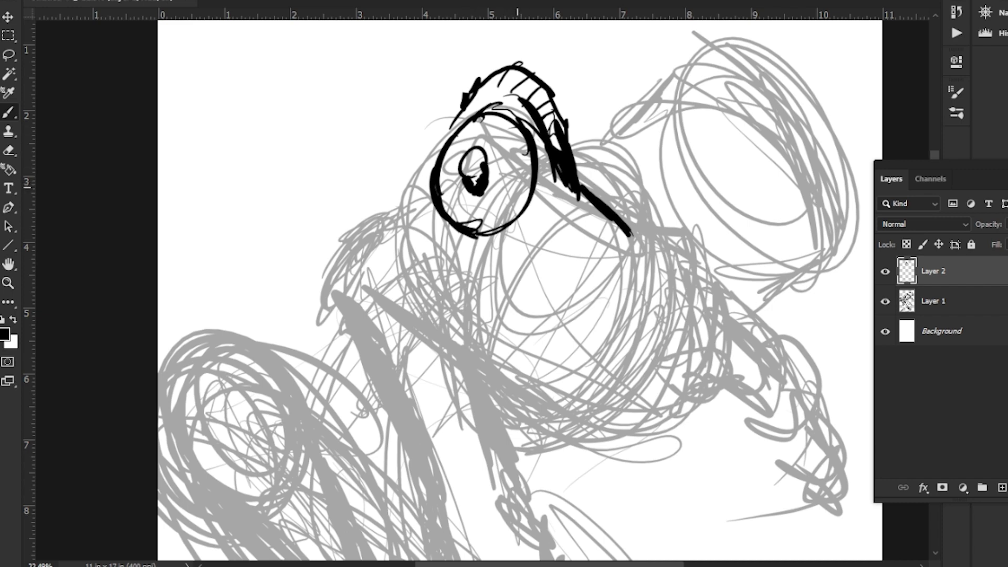
{"action": "mouse_move", "coordinate": [524, 160]}
{"action": "left_mouse_down"}
{"action": "mouse_move", "coordinate": [518, 205]}
{"action": "mouse_move", "coordinate": [486, 225]}
{"action": "left_mouse_up"}
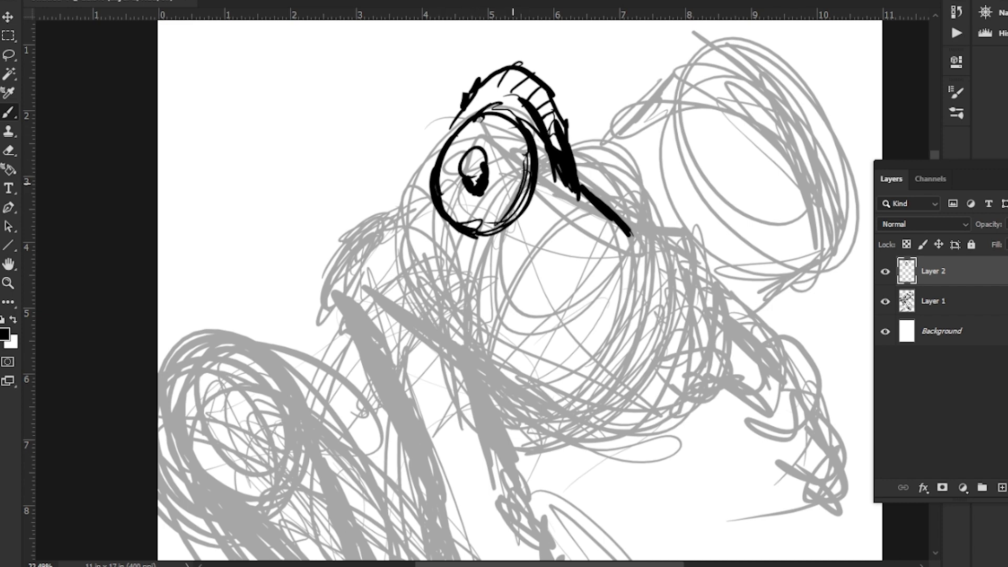
{"action": "mouse_move", "coordinate": [527, 186]}
{"action": "left_mouse_down"}
{"action": "mouse_move", "coordinate": [468, 230]}
{"action": "mouse_move", "coordinate": [428, 155]}
{"action": "left_mouse_up"}
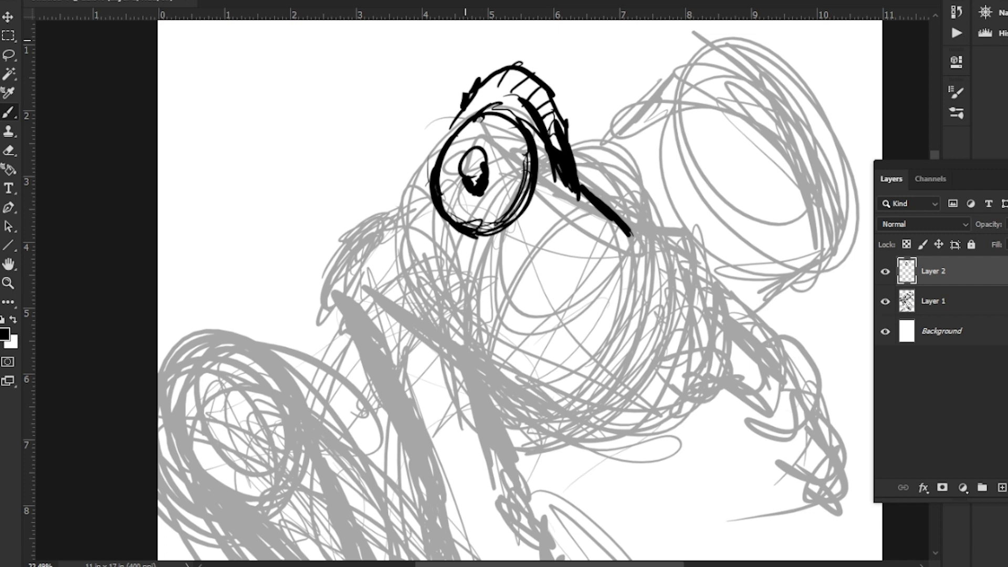
{"action": "mouse_move", "coordinate": [473, 71]}
{"action": "left_mouse_down"}
{"action": "mouse_move", "coordinate": [451, 147]}
{"action": "mouse_move", "coordinate": [437, 146]}
{"action": "mouse_move", "coordinate": [417, 169]}
{"action": "mouse_move", "coordinate": [422, 217]}
{"action": "left_mouse_up"}
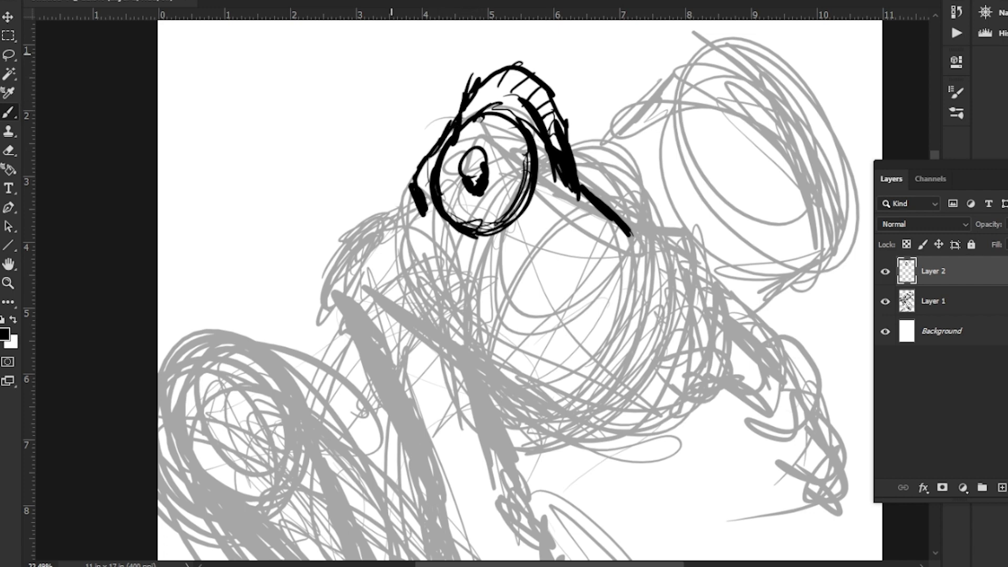
{"action": "mouse_move", "coordinate": [420, 162]}
{"action": "left_mouse_down"}
{"action": "mouse_move", "coordinate": [383, 193]}
{"action": "mouse_move", "coordinate": [411, 257]}
{"action": "mouse_move", "coordinate": [361, 150]}
{"action": "left_mouse_up"}
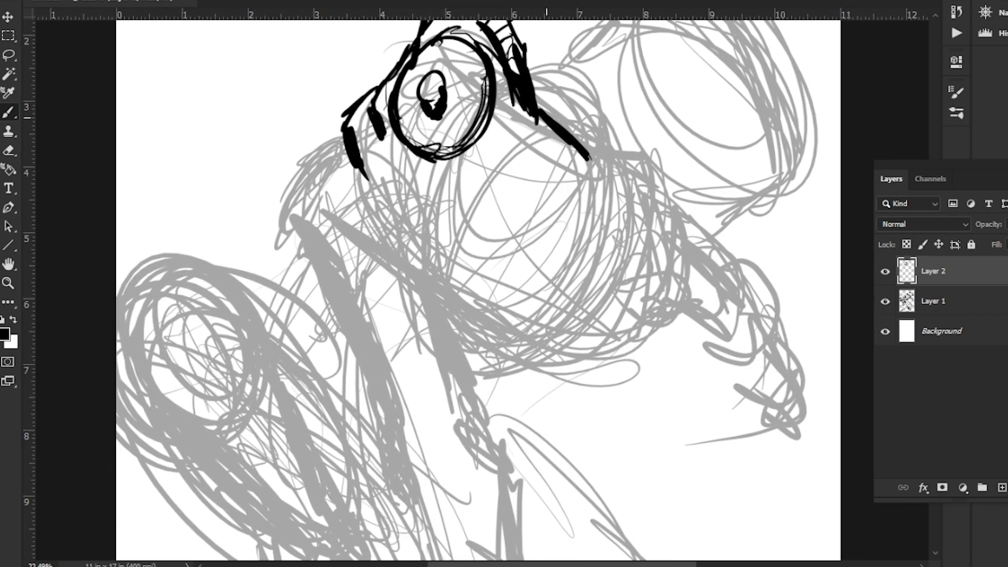
Extend the snout line from the brow to a hooked tip and hatch the nose below it
{"action": "mouse_move", "coordinate": [547, 118]}
{"action": "left_mouse_down"}
{"action": "mouse_move", "coordinate": [594, 158]}
{"action": "mouse_move", "coordinate": [667, 180]}
{"action": "mouse_move", "coordinate": [686, 165]}
{"action": "mouse_move", "coordinate": [703, 181]}
{"action": "mouse_move", "coordinate": [675, 214]}
{"action": "mouse_move", "coordinate": [678, 253]}
{"action": "mouse_move", "coordinate": [647, 271]}
{"action": "left_mouse_up"}
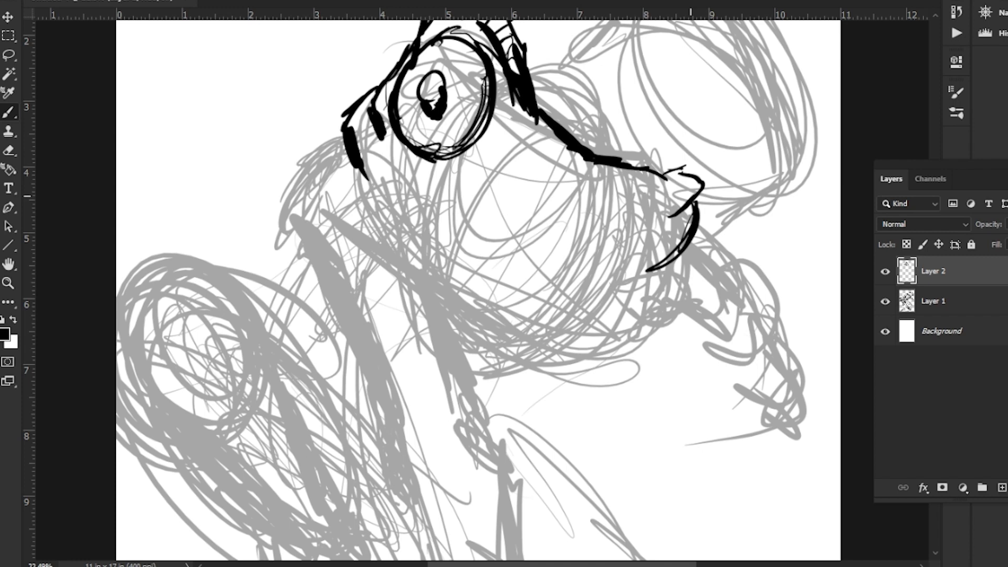
{"action": "left_click_drag", "start_coordinate": [692, 197], "coordinate": [647, 239]}
{"action": "left_click_drag", "start_coordinate": [681, 202], "coordinate": [660, 221]}
{"action": "mouse_move", "coordinate": [668, 199]}
{"action": "left_mouse_down"}
{"action": "mouse_move", "coordinate": [665, 219]}
{"action": "mouse_move", "coordinate": [683, 200]}
{"action": "left_mouse_up"}
{"action": "left_click_drag", "start_coordinate": [680, 174], "coordinate": [649, 226]}
{"action": "left_click_drag", "start_coordinate": [660, 216], "coordinate": [650, 229]}
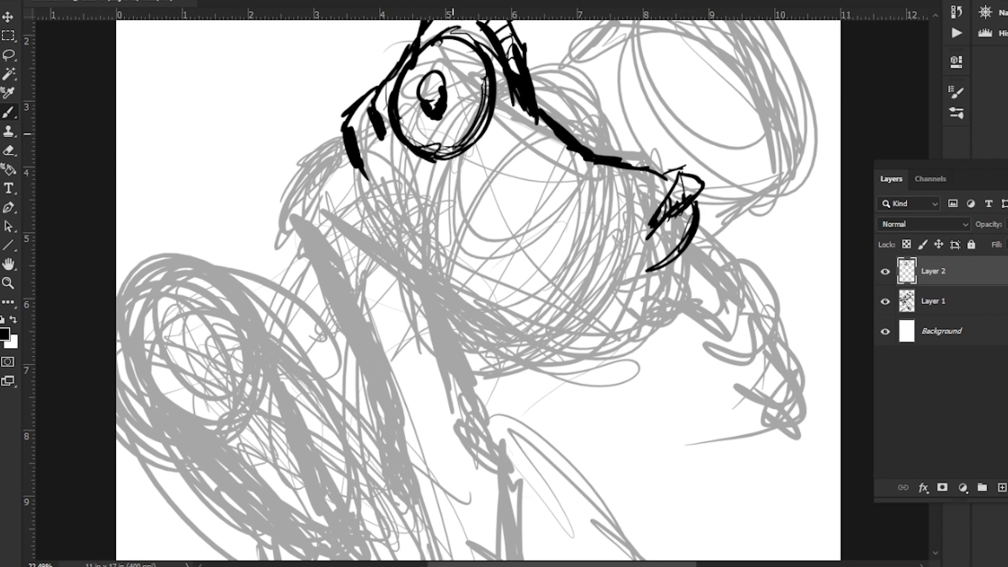
Darken the rounded underside of the nose and draw the chin curving down and back beneath it
{"action": "mouse_move", "coordinate": [478, 187]}
{"action": "left_mouse_down"}
{"action": "mouse_move", "coordinate": [499, 190]}
{"action": "mouse_move", "coordinate": [541, 121]}
{"action": "mouse_move", "coordinate": [530, 185]}
{"action": "mouse_move", "coordinate": [712, 225]}
{"action": "left_mouse_up"}
{"action": "key", "text": "ctrl+z"}
{"action": "left_click_drag", "start_coordinate": [690, 206], "coordinate": [644, 274]}
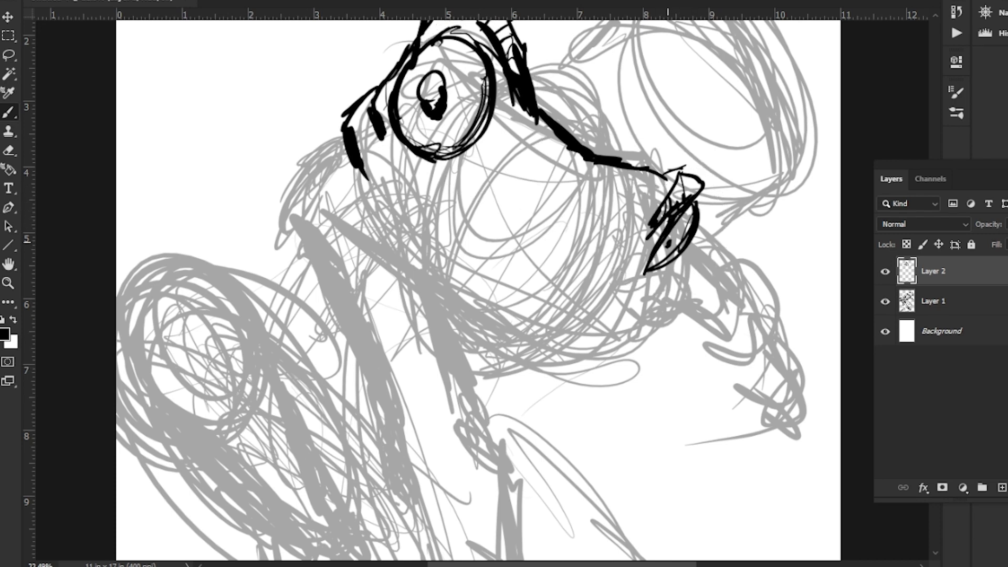
{"action": "mouse_move", "coordinate": [678, 229]}
{"action": "left_mouse_down"}
{"action": "mouse_move", "coordinate": [654, 263]}
{"action": "mouse_move", "coordinate": [659, 283]}
{"action": "left_mouse_up"}
{"action": "mouse_move", "coordinate": [659, 279]}
{"action": "left_mouse_down"}
{"action": "mouse_move", "coordinate": [630, 170]}
{"action": "mouse_move", "coordinate": [641, 209]}
{"action": "mouse_move", "coordinate": [653, 152]}
{"action": "mouse_move", "coordinate": [618, 236]}
{"action": "mouse_move", "coordinate": [578, 243]}
{"action": "left_mouse_up"}
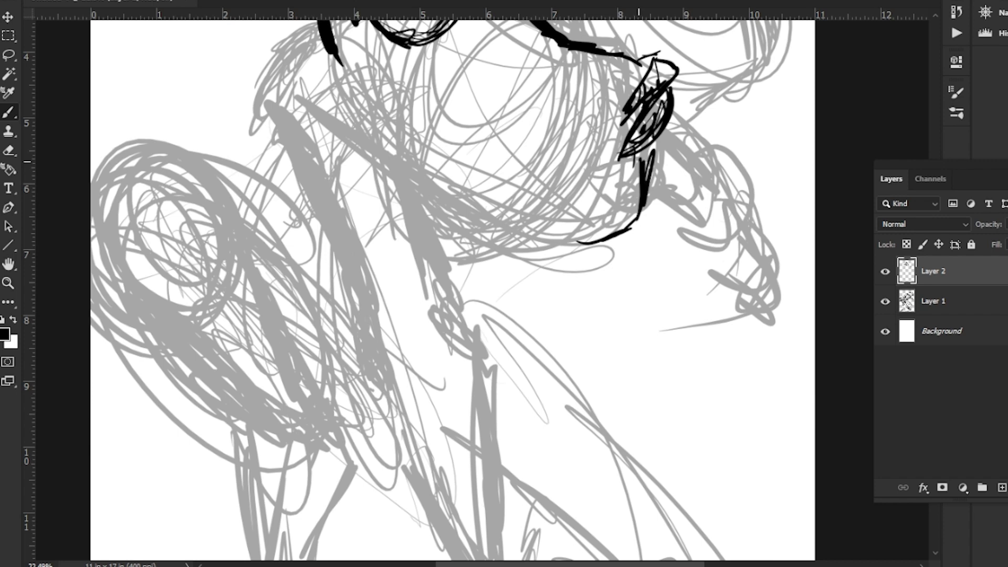
Draw a thick mouth line from the chin back to a hooked corner below the eye
{"action": "left_click_drag", "start_coordinate": [346, 186], "coordinate": [425, 258]}
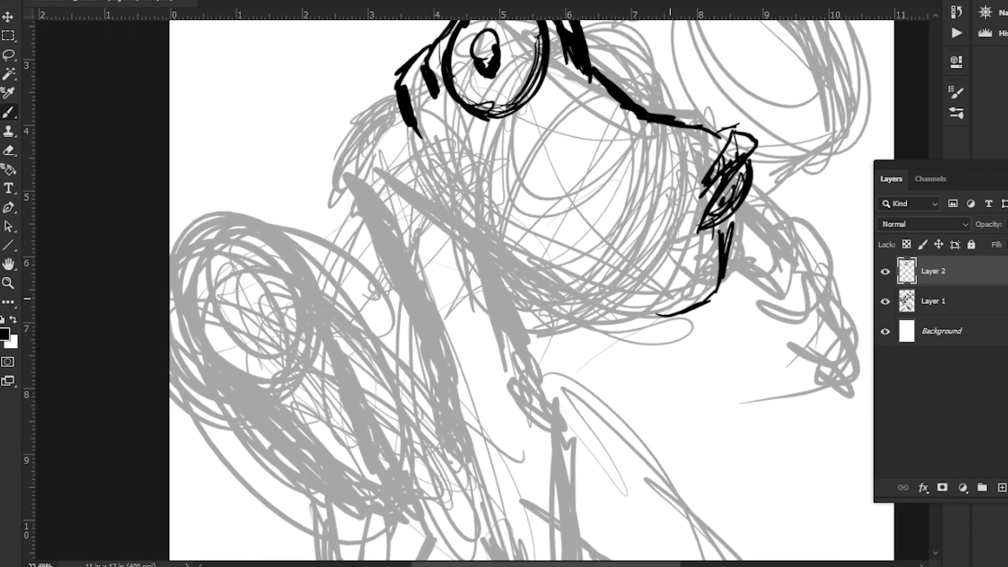
{"action": "mouse_move", "coordinate": [663, 298]}
{"action": "left_mouse_down"}
{"action": "mouse_move", "coordinate": [557, 232]}
{"action": "mouse_move", "coordinate": [479, 161]}
{"action": "mouse_move", "coordinate": [486, 141]}
{"action": "mouse_move", "coordinate": [519, 197]}
{"action": "mouse_move", "coordinate": [583, 262]}
{"action": "left_mouse_up"}
{"action": "left_click_drag", "start_coordinate": [527, 210], "coordinate": [654, 300]}
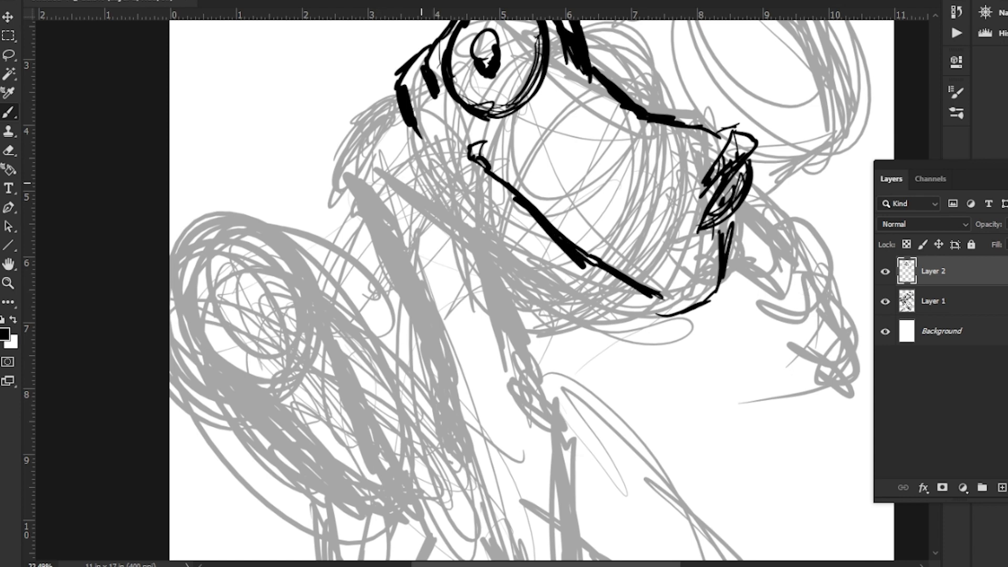
Thicken the back contour of the head and extend it down toward the jaw
{"action": "left_click_drag", "start_coordinate": [445, 205], "coordinate": [489, 262]}
{"action": "left_click_drag", "start_coordinate": [444, 171], "coordinate": [475, 221]}
{"action": "mouse_move", "coordinate": [439, 173]}
{"action": "left_mouse_down"}
{"action": "mouse_move", "coordinate": [478, 232]}
{"action": "mouse_move", "coordinate": [418, 143]}
{"action": "left_mouse_up"}
Remove the thick mouth line in sections with lasso selections
{"action": "key", "text": "l"}
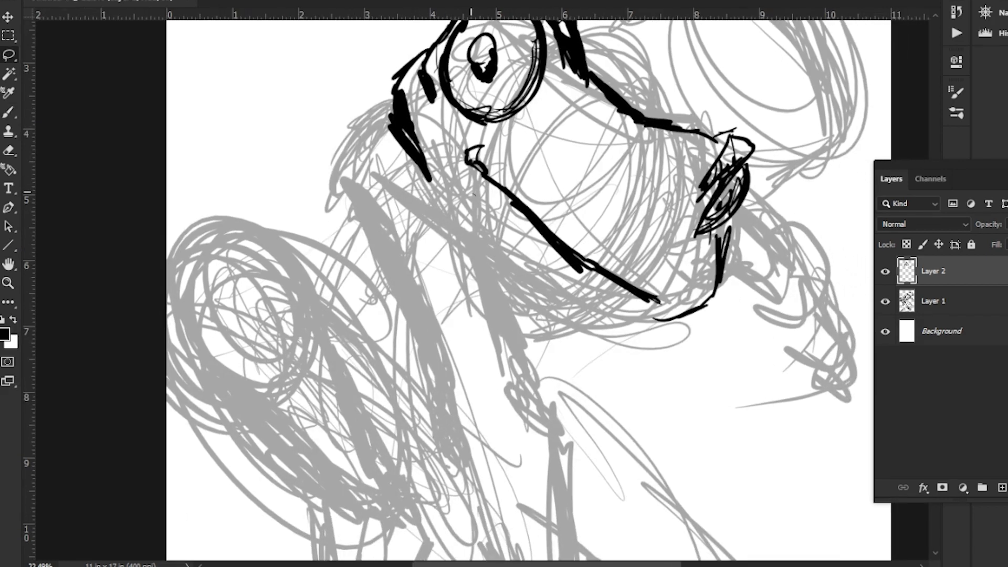
{"action": "left_click_drag", "start_coordinate": [559, 152], "coordinate": [379, 216]}
{"action": "key", "text": "Delete"}
{"action": "left_click_drag", "start_coordinate": [512, 228], "coordinate": [508, 215]}
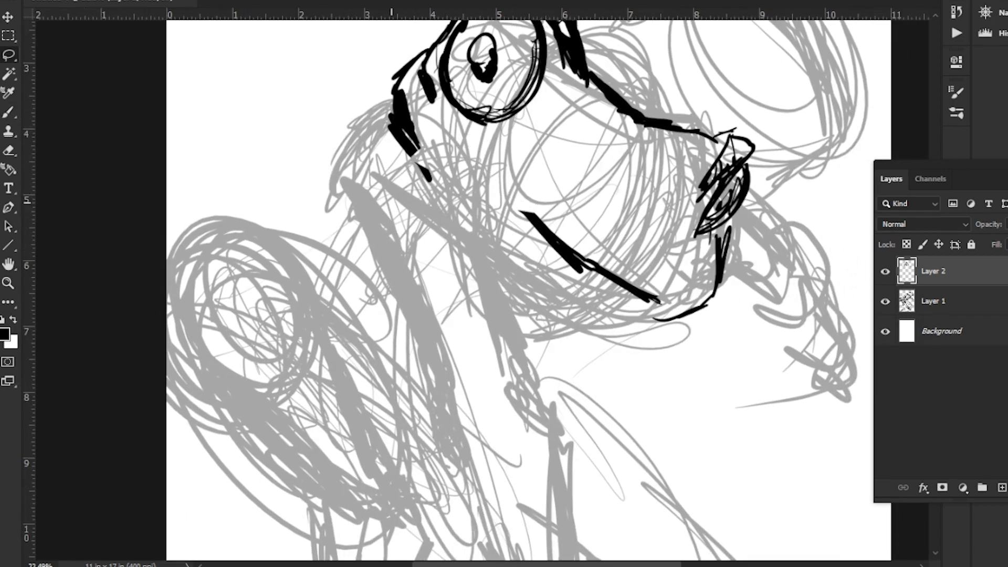
{"action": "key", "text": "ctrl+x"}
{"action": "key", "text": "b"}
Draw a thin, broken mouth line from the chin back to below the eye and add small creases at its corner
{"action": "left_click_drag", "start_coordinate": [666, 295], "coordinate": [482, 170]}
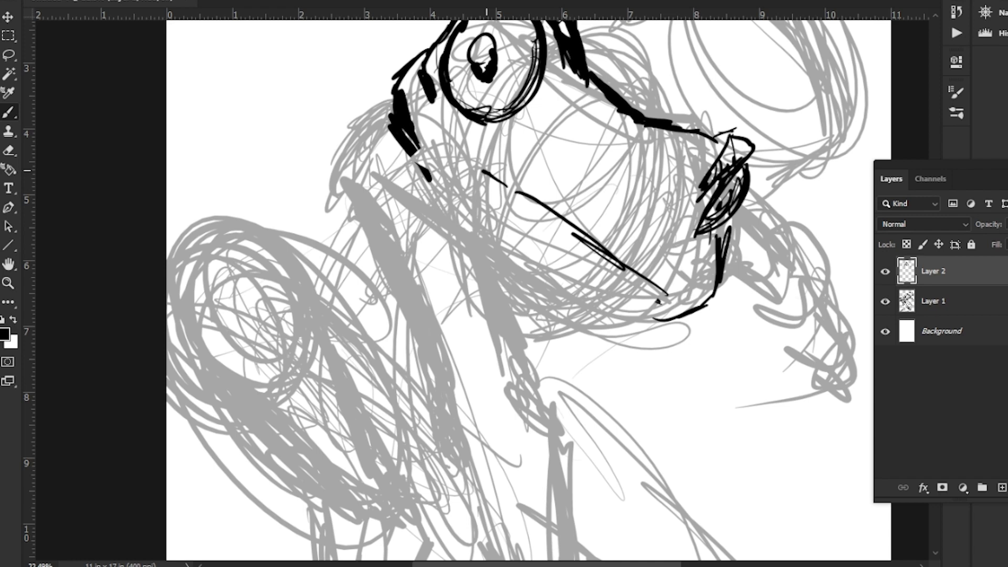
{"action": "left_click_drag", "start_coordinate": [401, 194], "coordinate": [412, 221]}
{"action": "mouse_move", "coordinate": [484, 209]}
{"action": "left_mouse_down"}
{"action": "mouse_move", "coordinate": [484, 188]}
{"action": "mouse_move", "coordinate": [487, 199]}
{"action": "mouse_move", "coordinate": [470, 207]}
{"action": "left_mouse_up"}
{"action": "left_click_drag", "start_coordinate": [460, 167], "coordinate": [462, 204]}
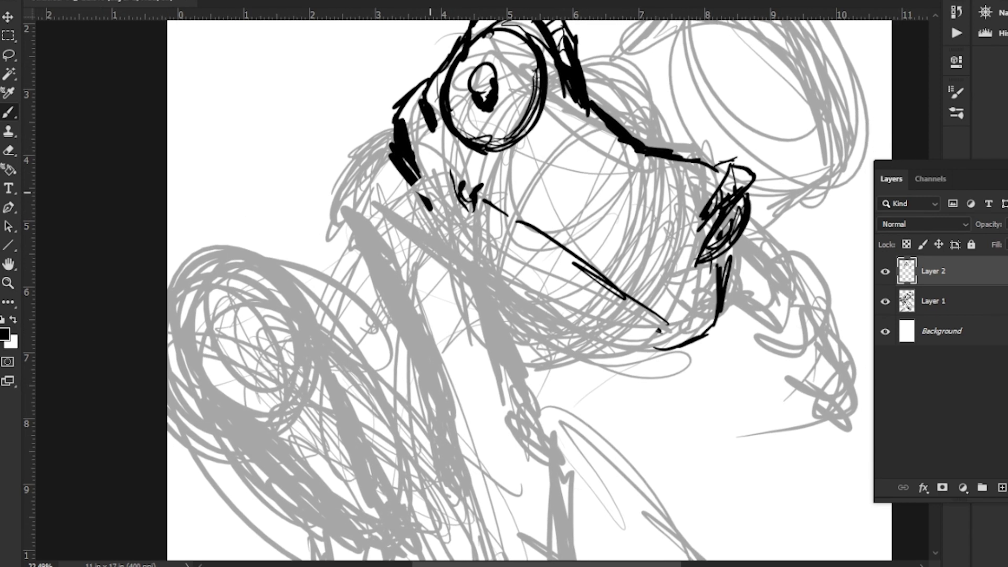
Draw a wavy fold shape on the cheek above the mouth line and a curved lip below the nose
{"action": "mouse_move", "coordinate": [603, 224]}
{"action": "left_mouse_down"}
{"action": "mouse_move", "coordinate": [577, 193]}
{"action": "mouse_move", "coordinate": [535, 184]}
{"action": "mouse_move", "coordinate": [590, 237]}
{"action": "left_mouse_up"}
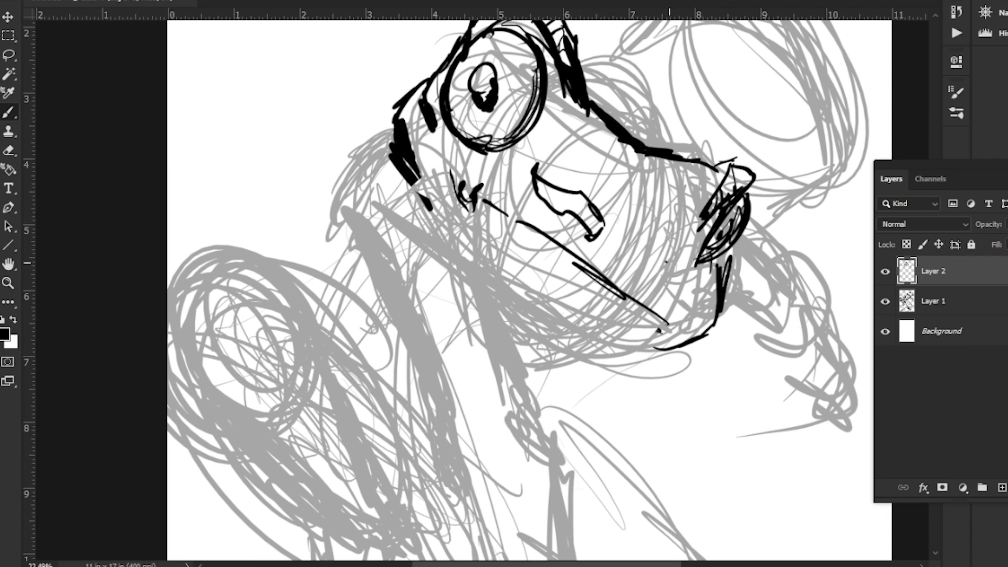
{"action": "mouse_move", "coordinate": [667, 261]}
{"action": "left_mouse_down"}
{"action": "mouse_move", "coordinate": [700, 291]}
{"action": "mouse_move", "coordinate": [736, 290]}
{"action": "mouse_move", "coordinate": [658, 263]}
{"action": "mouse_move", "coordinate": [623, 198]}
{"action": "mouse_move", "coordinate": [633, 123]}
{"action": "left_mouse_up"}
{"action": "key", "text": "l"}
{"action": "key", "text": "b"}
{"action": "mouse_move", "coordinate": [535, 185]}
{"action": "left_mouse_down"}
{"action": "mouse_move", "coordinate": [678, 455]}
{"action": "mouse_move", "coordinate": [793, 420]}
{"action": "left_mouse_up"}
{"action": "mouse_move", "coordinate": [480, 157]}
{"action": "left_mouse_down"}
{"action": "mouse_move", "coordinate": [494, 204]}
{"action": "mouse_move", "coordinate": [678, 357]}
{"action": "mouse_move", "coordinate": [729, 470]}
{"action": "left_mouse_up"}
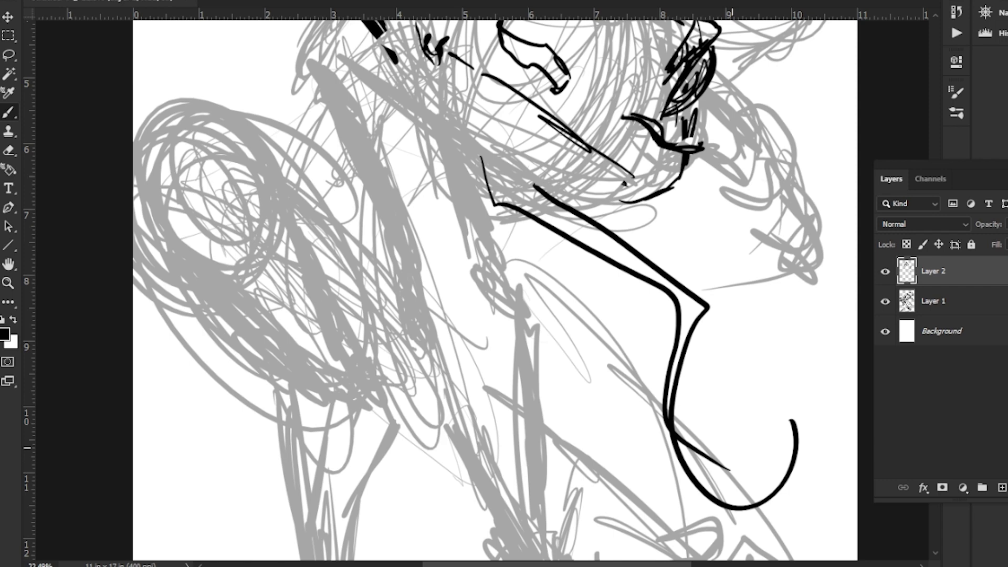
{"action": "key", "text": "ctrl+z"}
{"action": "key", "text": "ctrl+z"}
{"action": "key", "text": "ctrl+z"}
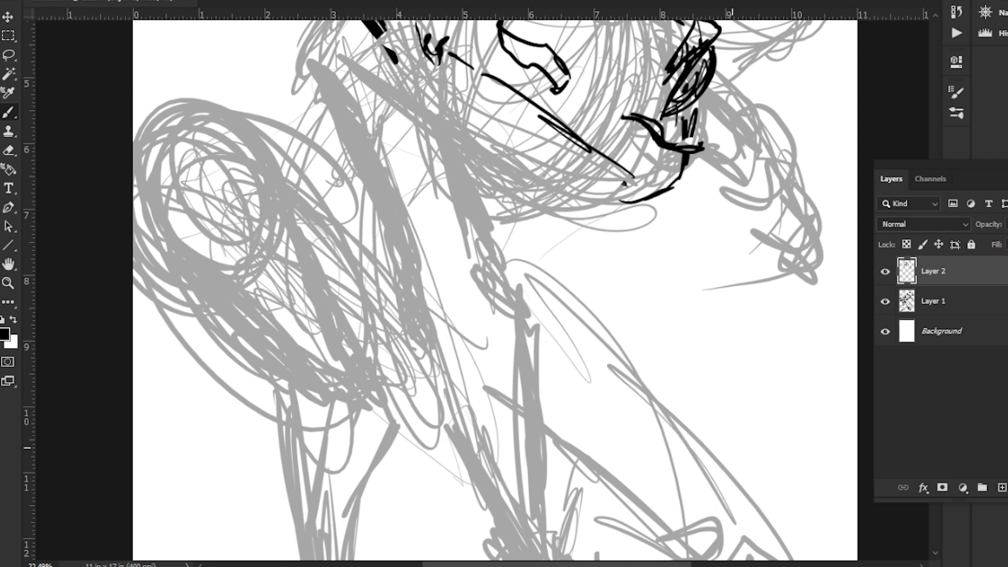
Ink the upper and lower contours of the far arm, extending from beneath the nose past the bent elbow to the wrist
{"action": "left_click_drag", "start_coordinate": [386, 84], "coordinate": [428, 265]}
{"action": "left_click_drag", "start_coordinate": [421, 79], "coordinate": [380, 68]}
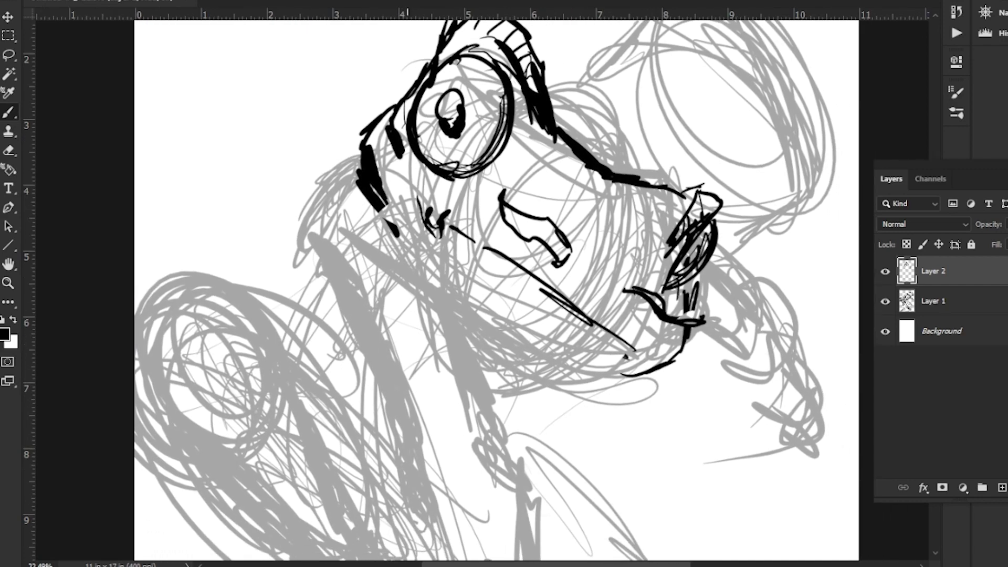
{"action": "left_click_drag", "start_coordinate": [418, 202], "coordinate": [448, 137]}
{"action": "left_click_drag", "start_coordinate": [578, 188], "coordinate": [486, 121]}
{"action": "mouse_move", "coordinate": [657, 84]}
{"action": "left_mouse_down"}
{"action": "mouse_move", "coordinate": [640, 135]}
{"action": "mouse_move", "coordinate": [667, 201]}
{"action": "mouse_move", "coordinate": [644, 168]}
{"action": "left_mouse_up"}
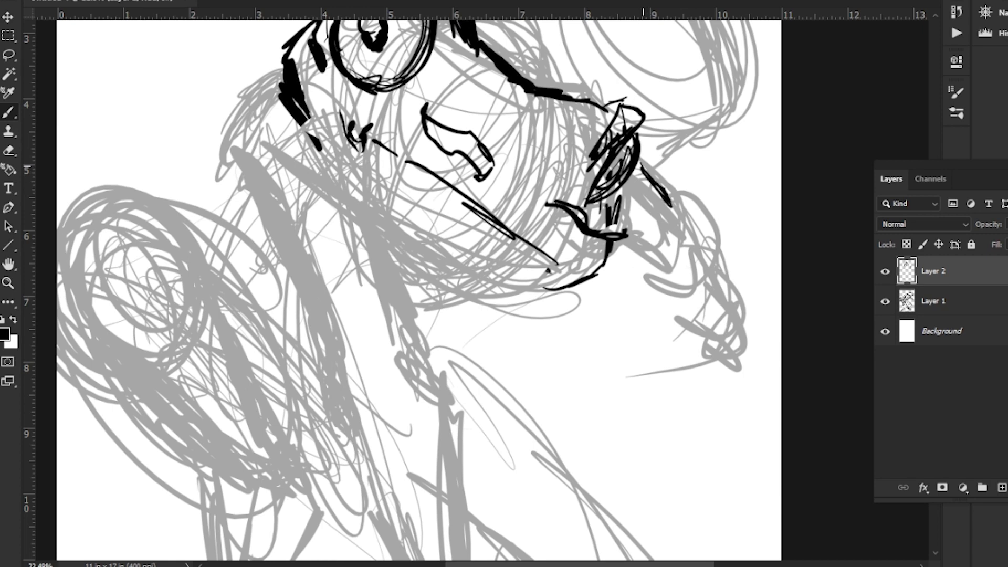
{"action": "mouse_move", "coordinate": [619, 229]}
{"action": "left_mouse_down"}
{"action": "mouse_move", "coordinate": [640, 238]}
{"action": "mouse_move", "coordinate": [625, 234]}
{"action": "left_mouse_up"}
{"action": "left_click_drag", "start_coordinate": [691, 206], "coordinate": [707, 254]}
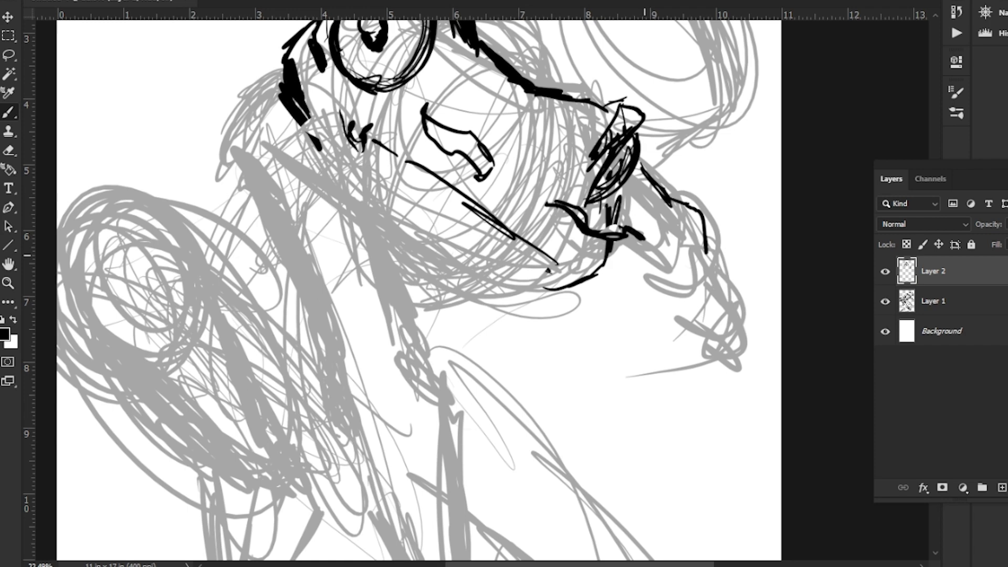
{"action": "mouse_move", "coordinate": [645, 247]}
{"action": "left_mouse_down"}
{"action": "mouse_move", "coordinate": [657, 275]}
{"action": "mouse_move", "coordinate": [685, 291]}
{"action": "left_mouse_up"}
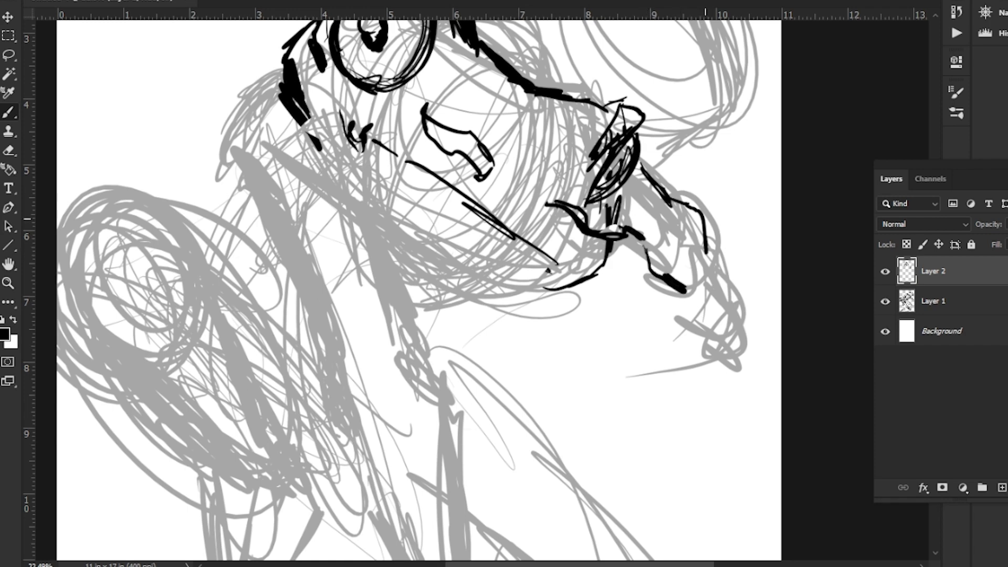
{"action": "mouse_move", "coordinate": [711, 215]}
{"action": "left_mouse_down"}
{"action": "mouse_move", "coordinate": [710, 297]}
{"action": "mouse_move", "coordinate": [685, 294]}
{"action": "left_mouse_up"}
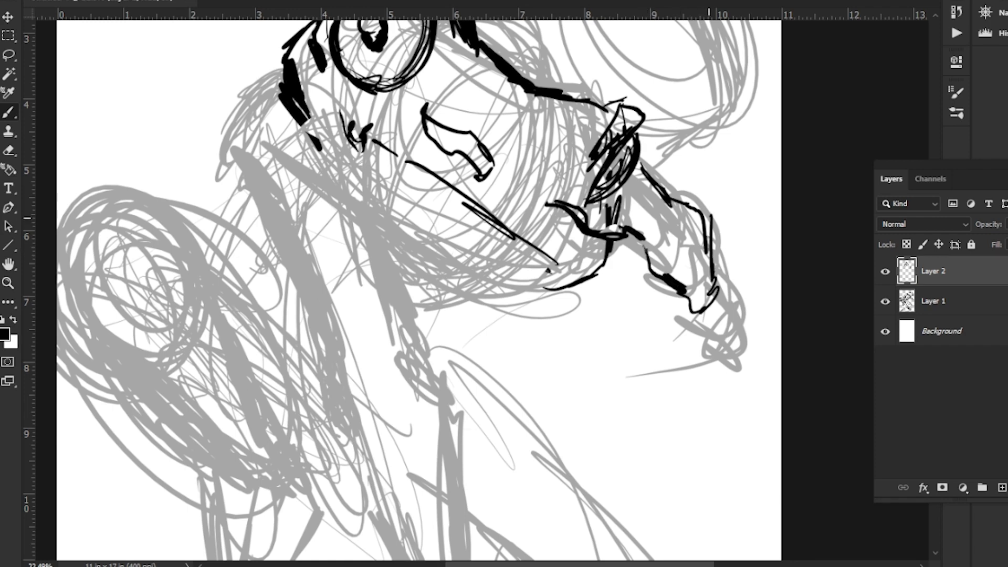
Ink the far hand as an angular cuff around the wrist with a jagged, spiky outline reaching the page's right edge
{"action": "mouse_move", "coordinate": [713, 263]}
{"action": "left_mouse_down"}
{"action": "mouse_move", "coordinate": [745, 273]}
{"action": "mouse_move", "coordinate": [689, 346]}
{"action": "mouse_move", "coordinate": [672, 299]}
{"action": "mouse_move", "coordinate": [722, 321]}
{"action": "mouse_move", "coordinate": [705, 325]}
{"action": "mouse_move", "coordinate": [729, 331]}
{"action": "mouse_move", "coordinate": [706, 339]}
{"action": "left_mouse_up"}
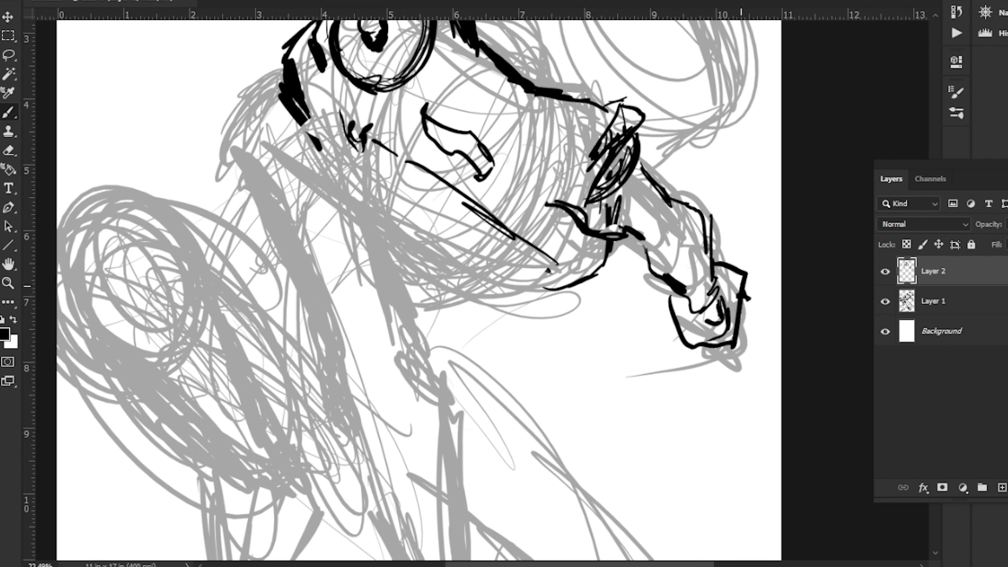
{"action": "mouse_move", "coordinate": [723, 260]}
{"action": "left_mouse_down"}
{"action": "mouse_move", "coordinate": [753, 245]}
{"action": "mouse_move", "coordinate": [781, 268]}
{"action": "left_mouse_up"}
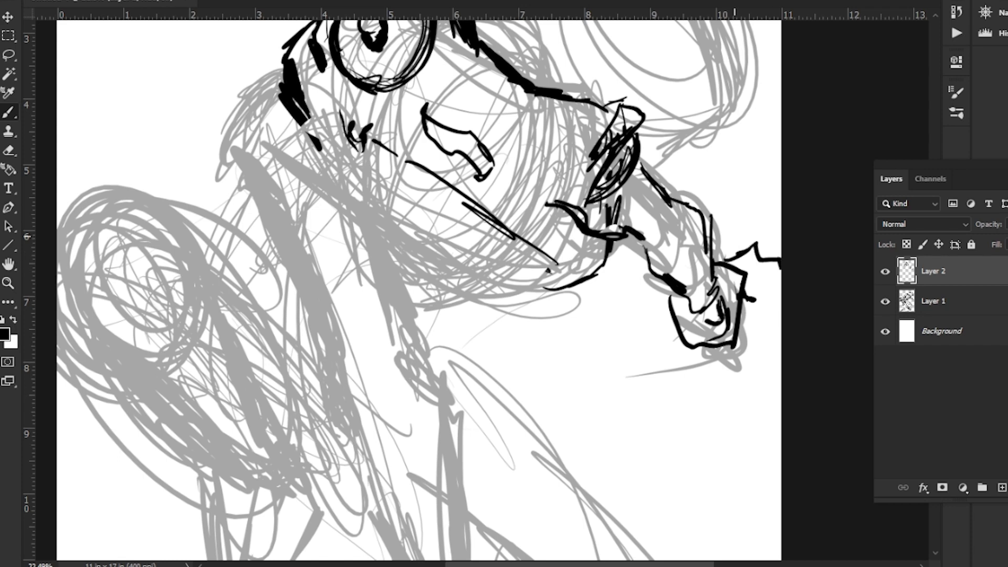
{"action": "mouse_move", "coordinate": [740, 239]}
{"action": "left_mouse_down"}
{"action": "mouse_move", "coordinate": [713, 233]}
{"action": "mouse_move", "coordinate": [749, 251]}
{"action": "left_mouse_up"}
{"action": "mouse_move", "coordinate": [763, 269]}
{"action": "left_mouse_down"}
{"action": "mouse_move", "coordinate": [781, 271]}
{"action": "mouse_move", "coordinate": [759, 322]}
{"action": "left_mouse_up"}
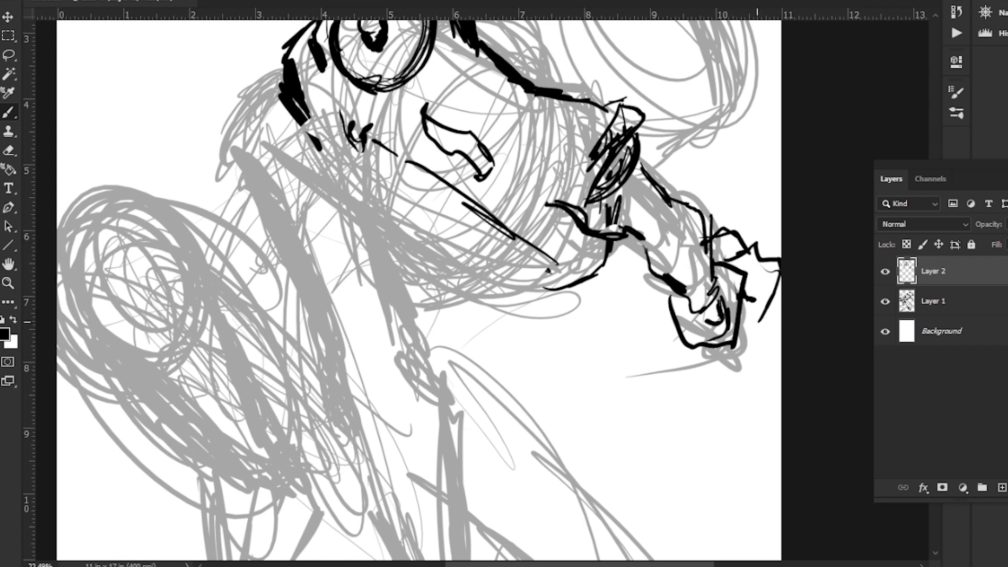
{"action": "left_click_drag", "start_coordinate": [661, 302], "coordinate": [626, 191]}
{"action": "mouse_move", "coordinate": [673, 236]}
{"action": "left_mouse_down"}
{"action": "mouse_move", "coordinate": [711, 255]}
{"action": "mouse_move", "coordinate": [730, 212]}
{"action": "left_mouse_up"}
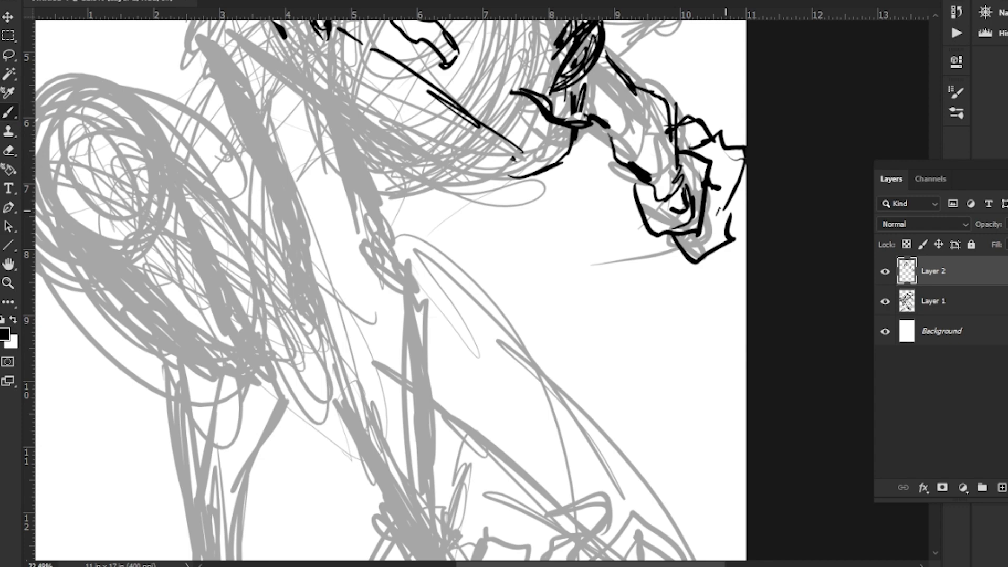
{"action": "left_click_drag", "start_coordinate": [388, 262], "coordinate": [535, 346]}
{"action": "left_click_drag", "start_coordinate": [660, 244], "coordinate": [758, 282]}
Ink a curved shoulder line outward from the back of the head and down toward the upper arm
{"action": "key", "text": "z"}
{"action": "left_click_drag", "start_coordinate": [402, 181], "coordinate": [388, 178]}
{"action": "left_click_drag", "start_coordinate": [395, 94], "coordinate": [440, 102]}
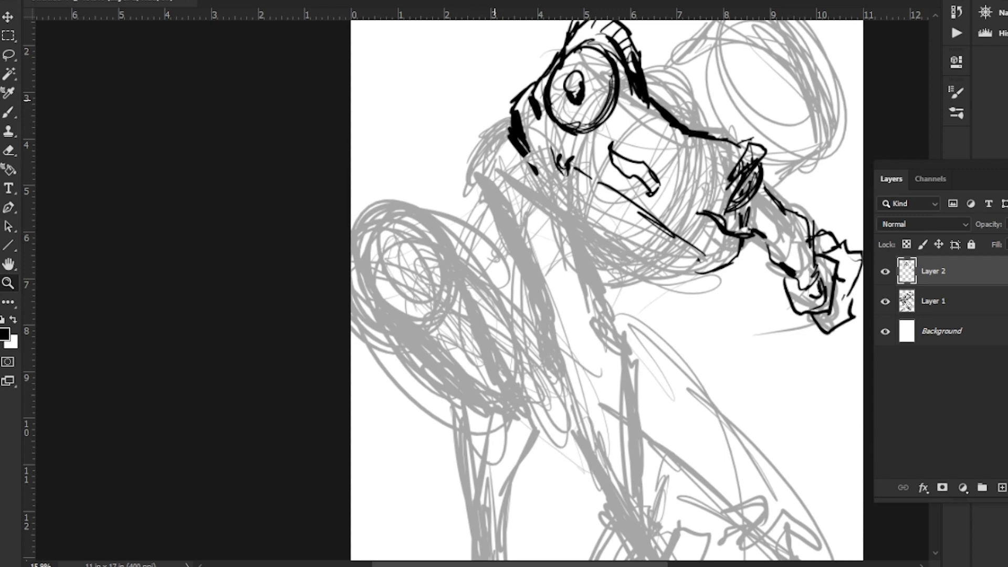
{"action": "key", "text": "b"}
{"action": "mouse_move", "coordinate": [528, 112]}
{"action": "left_mouse_down"}
{"action": "mouse_move", "coordinate": [477, 111]}
{"action": "mouse_move", "coordinate": [511, 109]}
{"action": "mouse_move", "coordinate": [533, 143]}
{"action": "left_mouse_up"}
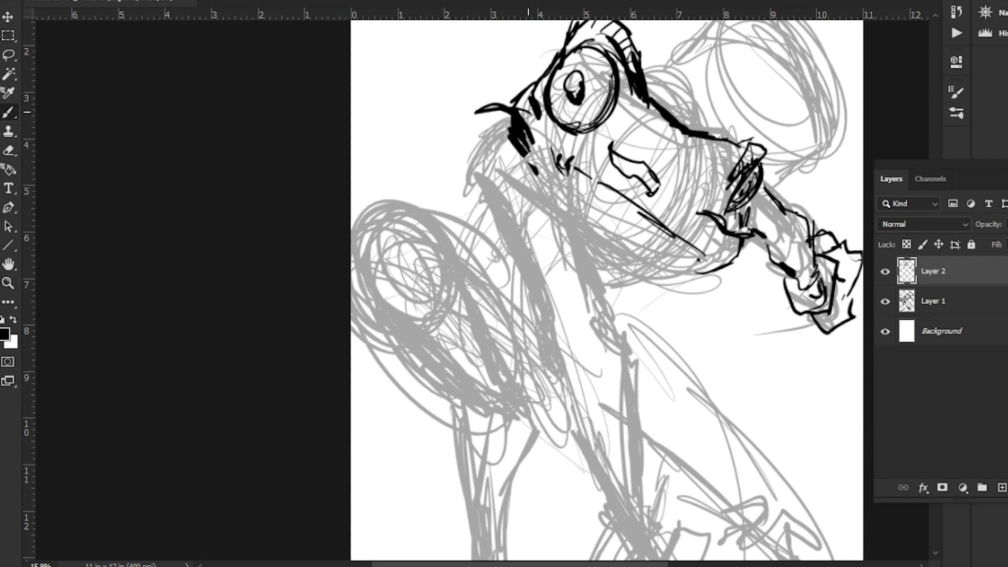
{"action": "left_click_drag", "start_coordinate": [487, 111], "coordinate": [460, 149]}
Remove the thick contour at the back of the head with a lasso selection and deselect
{"action": "key", "text": "l"}
{"action": "mouse_move", "coordinate": [517, 99]}
{"action": "left_mouse_down"}
{"action": "mouse_move", "coordinate": [534, 162]}
{"action": "mouse_move", "coordinate": [502, 108]}
{"action": "left_mouse_up"}
{"action": "key", "text": "Delete"}
{"action": "key", "text": "ctrl+d"}
{"action": "left_click_drag", "start_coordinate": [432, 121], "coordinate": [440, 125]}
Join the shoulder to the head, complete its rounded outline and crease, and ink the near arm's back contour down to the elbow
{"action": "key", "text": "b"}
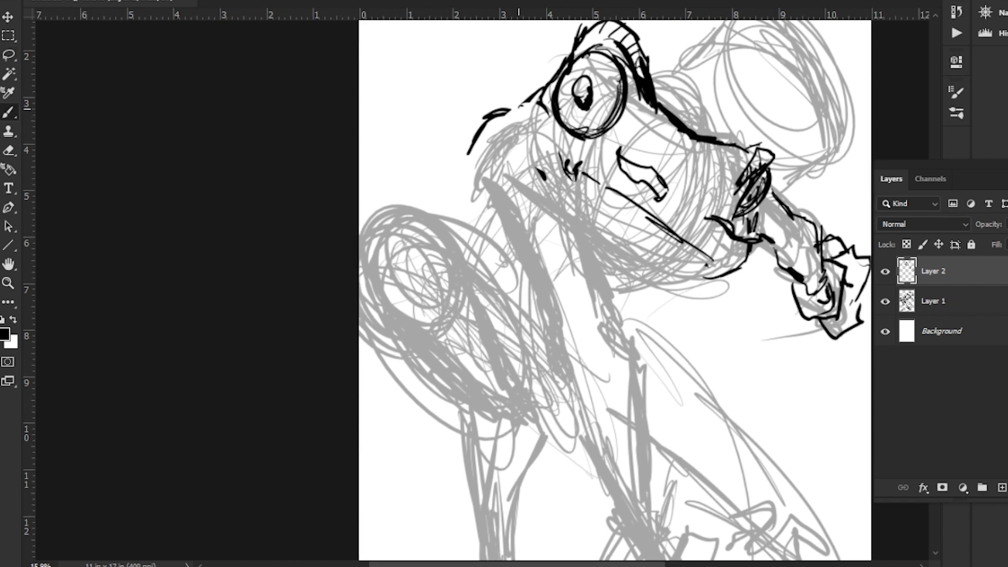
{"action": "left_click_drag", "start_coordinate": [524, 105], "coordinate": [547, 126]}
{"action": "mouse_move", "coordinate": [537, 104]}
{"action": "left_mouse_down"}
{"action": "mouse_move", "coordinate": [470, 126]}
{"action": "mouse_move", "coordinate": [480, 171]}
{"action": "mouse_move", "coordinate": [462, 182]}
{"action": "mouse_move", "coordinate": [486, 199]}
{"action": "mouse_move", "coordinate": [501, 20]}
{"action": "left_mouse_up"}
{"action": "left_click_drag", "start_coordinate": [439, 94], "coordinate": [504, 145]}
{"action": "left_click_drag", "start_coordinate": [429, 103], "coordinate": [500, 225]}
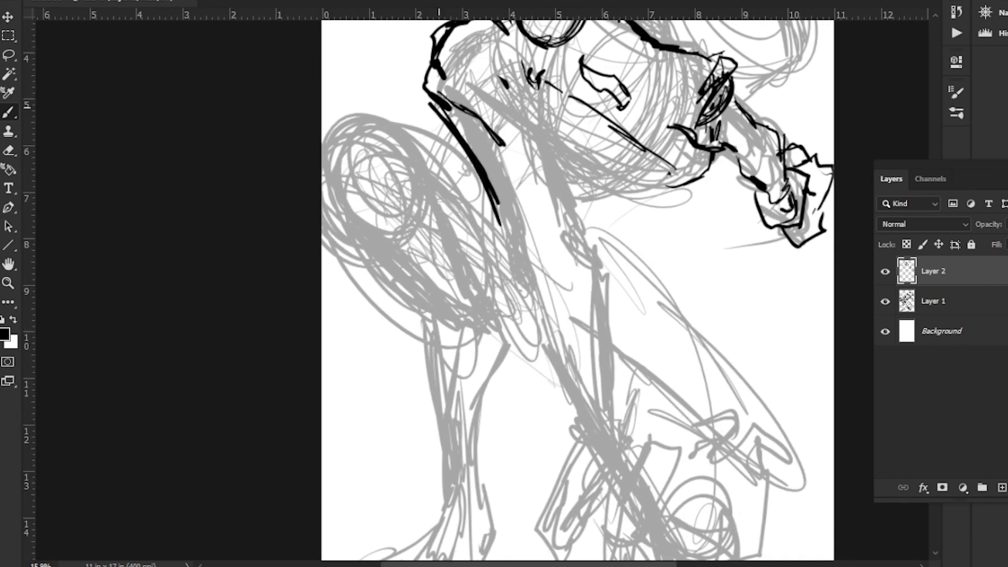
{"action": "left_click_drag", "start_coordinate": [474, 142], "coordinate": [486, 185]}
{"action": "mouse_move", "coordinate": [503, 235]}
{"action": "left_mouse_down"}
{"action": "mouse_move", "coordinate": [510, 285]}
{"action": "mouse_move", "coordinate": [529, 303]}
{"action": "left_mouse_up"}
{"action": "left_click_drag", "start_coordinate": [444, 185], "coordinate": [444, 226]}
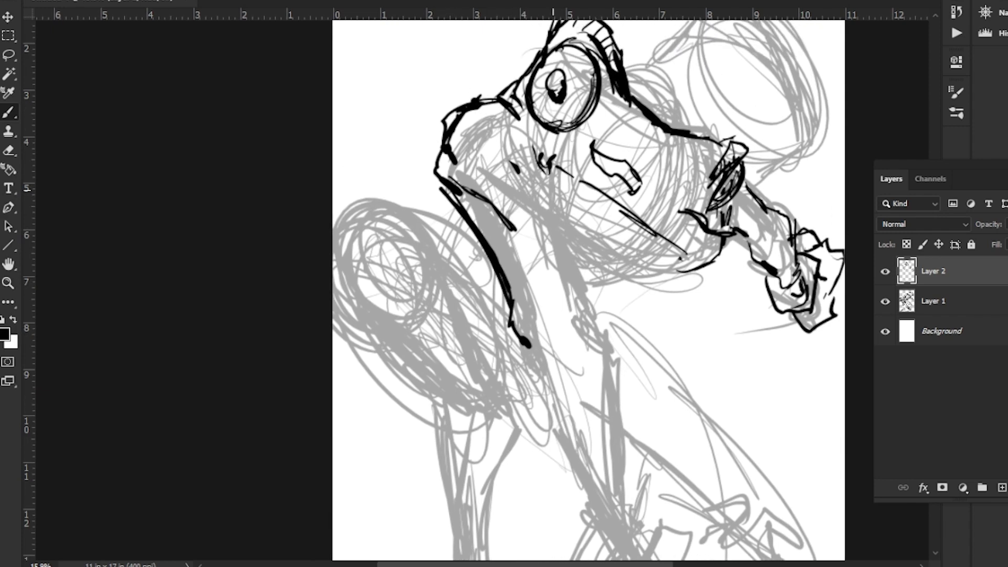
Ink the near arm's front contour from below the cheek past the elbow, and extend the back contour into the forearm
{"action": "left_click_drag", "start_coordinate": [551, 168], "coordinate": [574, 299]}
{"action": "left_click_drag", "start_coordinate": [544, 186], "coordinate": [580, 317]}
{"action": "mouse_move", "coordinate": [490, 260]}
{"action": "left_mouse_down"}
{"action": "mouse_move", "coordinate": [394, 42]}
{"action": "mouse_move", "coordinate": [404, 102]}
{"action": "left_mouse_up"}
{"action": "left_click_drag", "start_coordinate": [478, 93], "coordinate": [508, 185]}
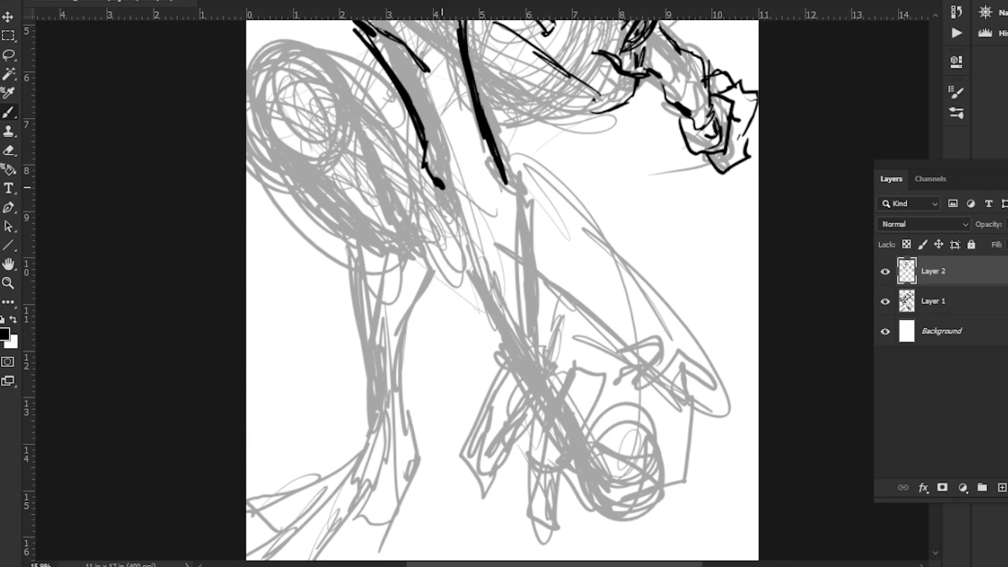
{"action": "left_click_drag", "start_coordinate": [440, 174], "coordinate": [473, 265]}
{"action": "mouse_move", "coordinate": [502, 155]}
{"action": "left_mouse_down"}
{"action": "mouse_move", "coordinate": [528, 184]}
{"action": "mouse_move", "coordinate": [541, 223]}
{"action": "mouse_move", "coordinate": [543, 347]}
{"action": "left_mouse_up"}
{"action": "left_click_drag", "start_coordinate": [406, 230], "coordinate": [367, 120]}
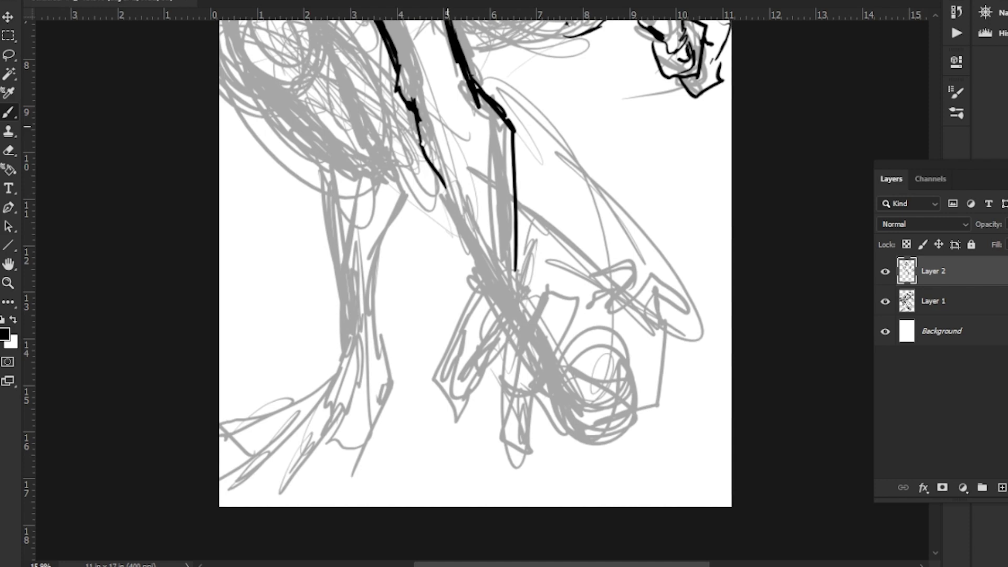
{"action": "left_click_drag", "start_coordinate": [448, 126], "coordinate": [462, 167]}
{"action": "left_click_drag", "start_coordinate": [489, 122], "coordinate": [528, 158]}
{"action": "left_click_drag", "start_coordinate": [468, 112], "coordinate": [527, 157]}
{"action": "mouse_move", "coordinate": [467, 115]}
{"action": "left_mouse_down"}
{"action": "mouse_move", "coordinate": [477, 199]}
{"action": "mouse_move", "coordinate": [525, 301]}
{"action": "left_mouse_up"}
{"action": "key", "text": "ctrl+z"}
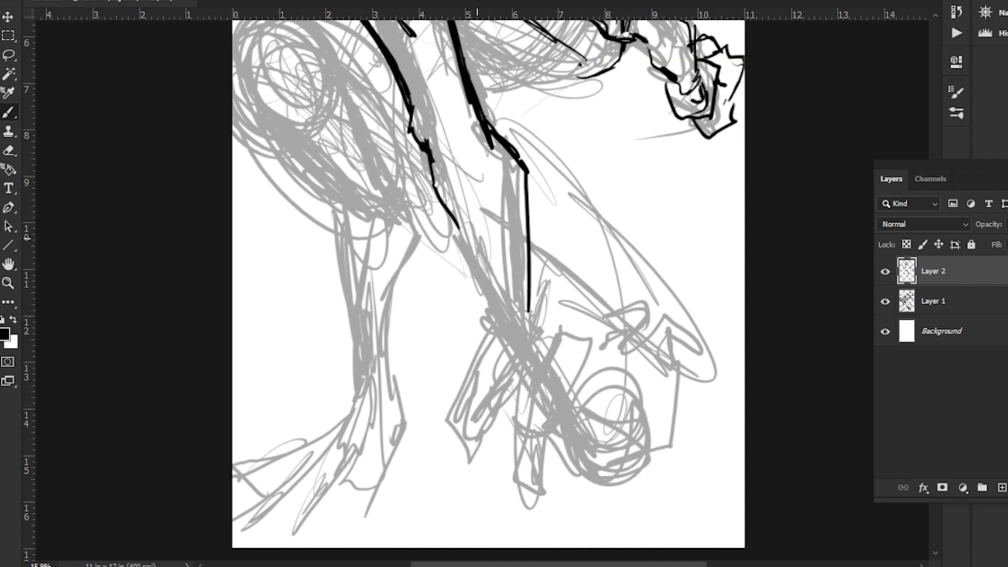
Ink the near forearm's tapering contours down to the wrist and close them with a curved cuff
{"action": "scroll", "coordinate": [489, 283], "scroll_direction": "down", "scroll_amount": 4}
{"action": "left_click_drag", "start_coordinate": [444, 88], "coordinate": [524, 254]}
{"action": "mouse_move", "coordinate": [533, 174]}
{"action": "left_mouse_down"}
{"action": "mouse_move", "coordinate": [551, 249]}
{"action": "mouse_move", "coordinate": [562, 246]}
{"action": "mouse_move", "coordinate": [552, 283]}
{"action": "mouse_move", "coordinate": [533, 305]}
{"action": "left_mouse_up"}
{"action": "left_click_drag", "start_coordinate": [507, 223], "coordinate": [535, 293]}
{"action": "left_click_drag", "start_coordinate": [510, 232], "coordinate": [538, 295]}
{"action": "left_click_drag", "start_coordinate": [462, 225], "coordinate": [427, 168]}
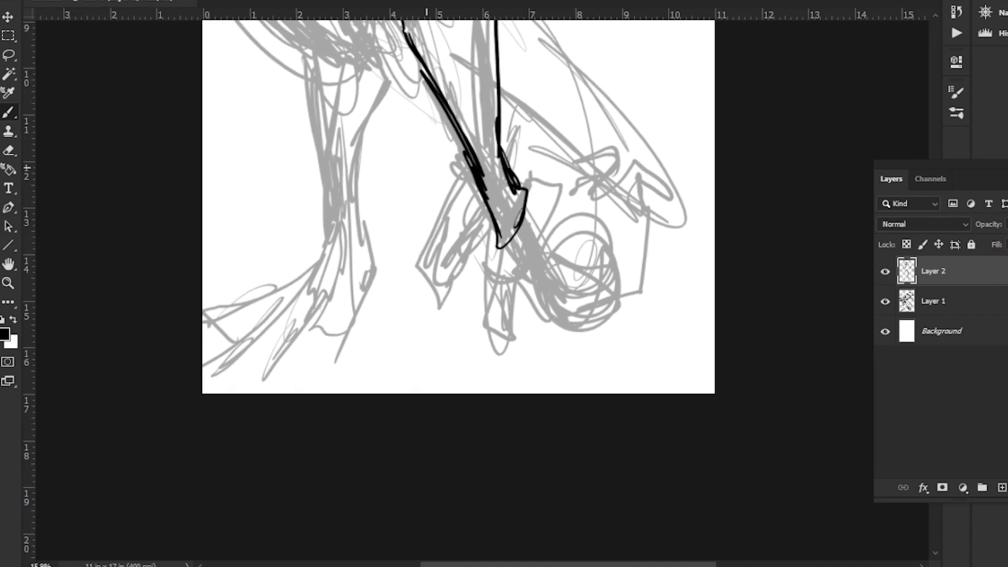
Ink the near hand as a rounded form below the wrist, with inner curves and thick strokes linking it to the cuff
{"action": "mouse_move", "coordinate": [527, 213]}
{"action": "left_mouse_down"}
{"action": "mouse_move", "coordinate": [547, 238]}
{"action": "mouse_move", "coordinate": [530, 255]}
{"action": "left_mouse_up"}
{"action": "mouse_move", "coordinate": [550, 223]}
{"action": "left_mouse_down"}
{"action": "mouse_move", "coordinate": [570, 267]}
{"action": "mouse_move", "coordinate": [551, 226]}
{"action": "mouse_move", "coordinate": [556, 330]}
{"action": "left_mouse_up"}
{"action": "left_click_drag", "start_coordinate": [529, 257], "coordinate": [563, 289]}
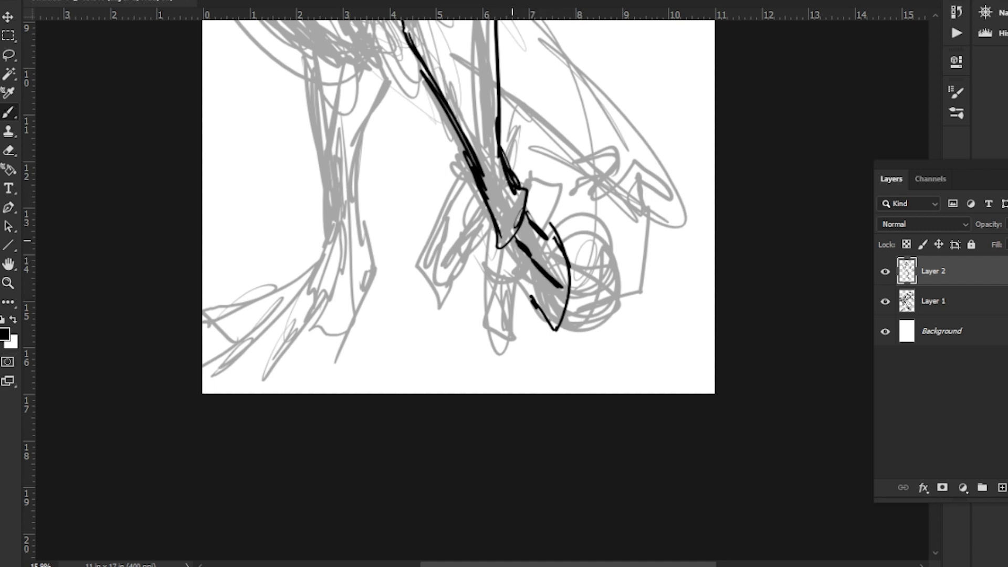
{"action": "mouse_move", "coordinate": [516, 252]}
{"action": "left_mouse_down"}
{"action": "mouse_move", "coordinate": [499, 304]}
{"action": "mouse_move", "coordinate": [513, 340]}
{"action": "mouse_move", "coordinate": [584, 341]}
{"action": "left_mouse_up"}
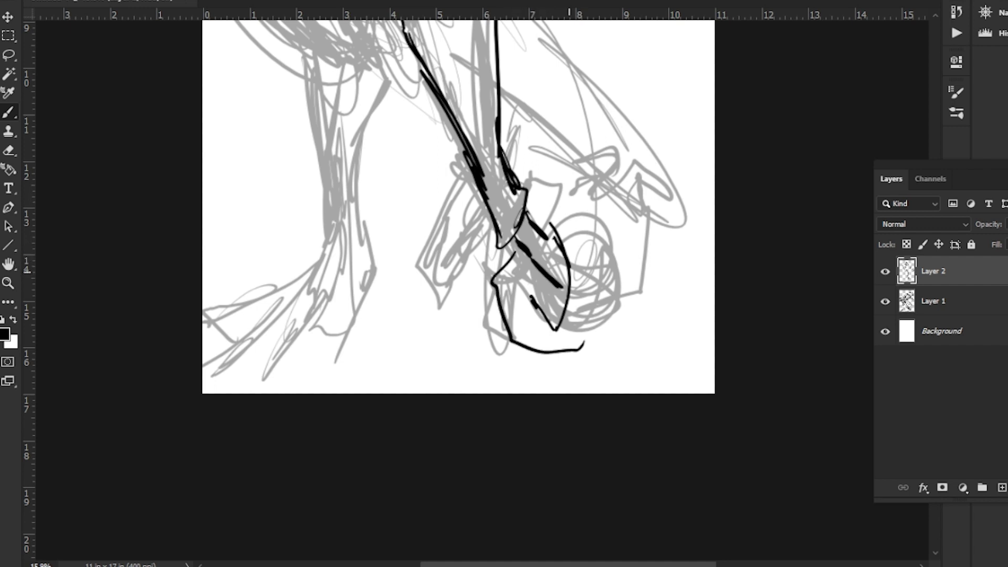
{"action": "mouse_move", "coordinate": [583, 243]}
{"action": "left_mouse_down"}
{"action": "mouse_move", "coordinate": [553, 347]}
{"action": "mouse_move", "coordinate": [611, 260]}
{"action": "mouse_move", "coordinate": [540, 223]}
{"action": "left_mouse_up"}
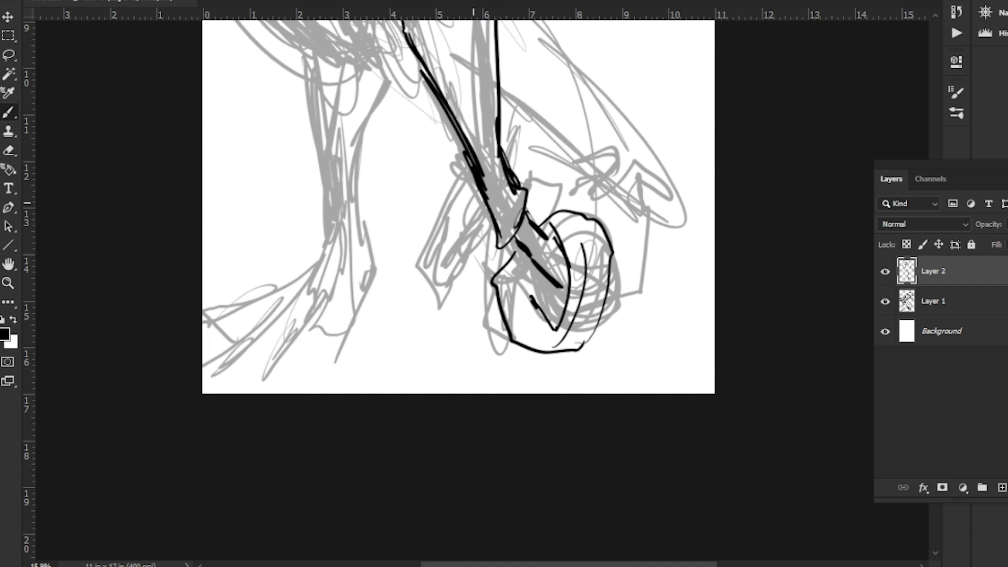
Ink a large angular outline behind the rounded near hand, running from its upper edge around to its lower right side
{"action": "left_click_drag", "start_coordinate": [473, 202], "coordinate": [423, 151]}
{"action": "mouse_move", "coordinate": [544, 276]}
{"action": "left_mouse_down"}
{"action": "mouse_move", "coordinate": [582, 262]}
{"action": "mouse_move", "coordinate": [624, 225]}
{"action": "mouse_move", "coordinate": [626, 204]}
{"action": "left_mouse_up"}
{"action": "mouse_move", "coordinate": [529, 167]}
{"action": "left_mouse_down"}
{"action": "mouse_move", "coordinate": [541, 138]}
{"action": "mouse_move", "coordinate": [564, 133]}
{"action": "mouse_move", "coordinate": [604, 150]}
{"action": "mouse_move", "coordinate": [629, 204]}
{"action": "mouse_move", "coordinate": [618, 241]}
{"action": "left_mouse_up"}
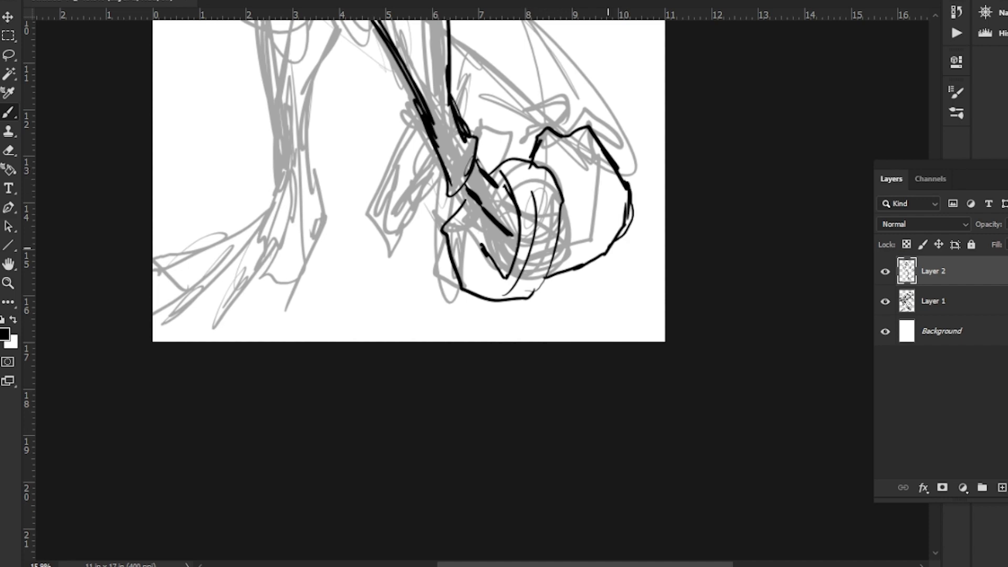
Ink a thick upper leg contour from behind the near arm to the raised knee, undoing the extra strokes beside it
{"action": "left_click_drag", "start_coordinate": [370, 209], "coordinate": [462, 379]}
{"action": "left_click_drag", "start_coordinate": [330, 177], "coordinate": [373, 250]}
{"action": "mouse_move", "coordinate": [417, 129]}
{"action": "left_mouse_down"}
{"action": "mouse_move", "coordinate": [449, 265]}
{"action": "mouse_move", "coordinate": [464, 129]}
{"action": "mouse_move", "coordinate": [419, 241]}
{"action": "mouse_move", "coordinate": [466, 123]}
{"action": "left_mouse_up"}
{"action": "mouse_move", "coordinate": [377, 286]}
{"action": "left_mouse_down"}
{"action": "mouse_move", "coordinate": [406, 209]}
{"action": "mouse_move", "coordinate": [419, 399]}
{"action": "left_mouse_up"}
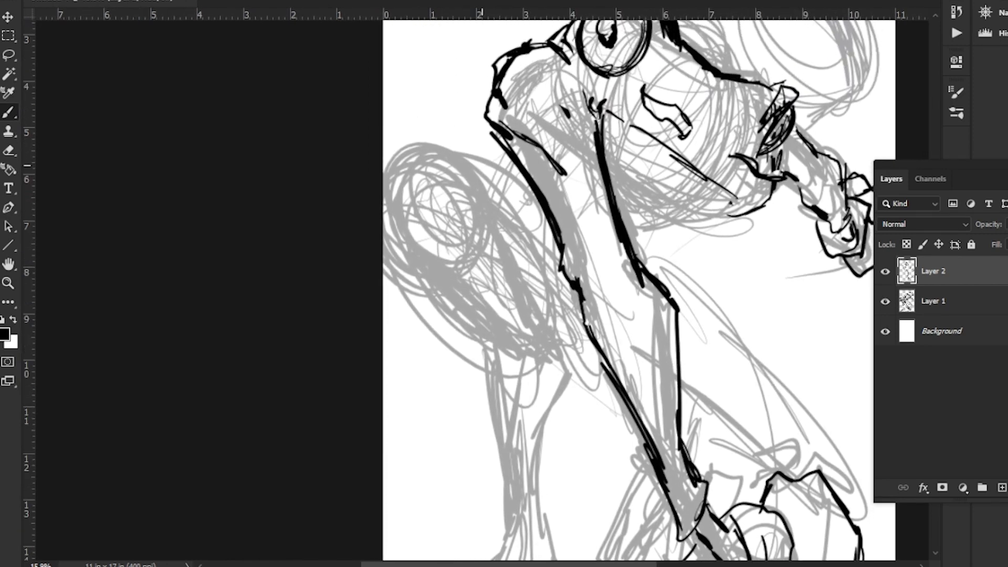
{"action": "left_click_drag", "start_coordinate": [536, 202], "coordinate": [456, 154]}
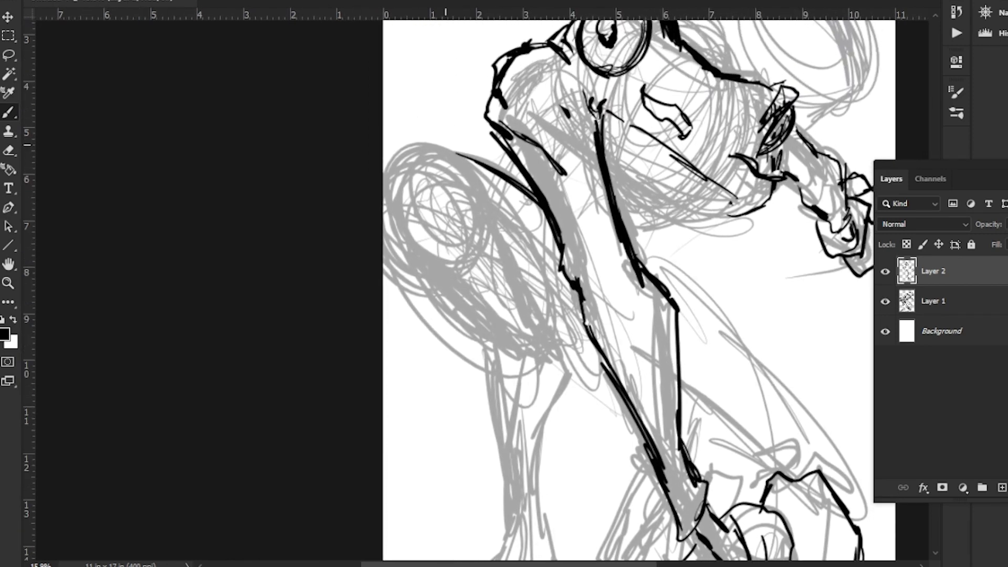
{"action": "left_click_drag", "start_coordinate": [531, 189], "coordinate": [457, 154]}
{"action": "mouse_move", "coordinate": [480, 110]}
{"action": "left_mouse_down"}
{"action": "mouse_move", "coordinate": [509, 172]}
{"action": "mouse_move", "coordinate": [488, 175]}
{"action": "left_mouse_up"}
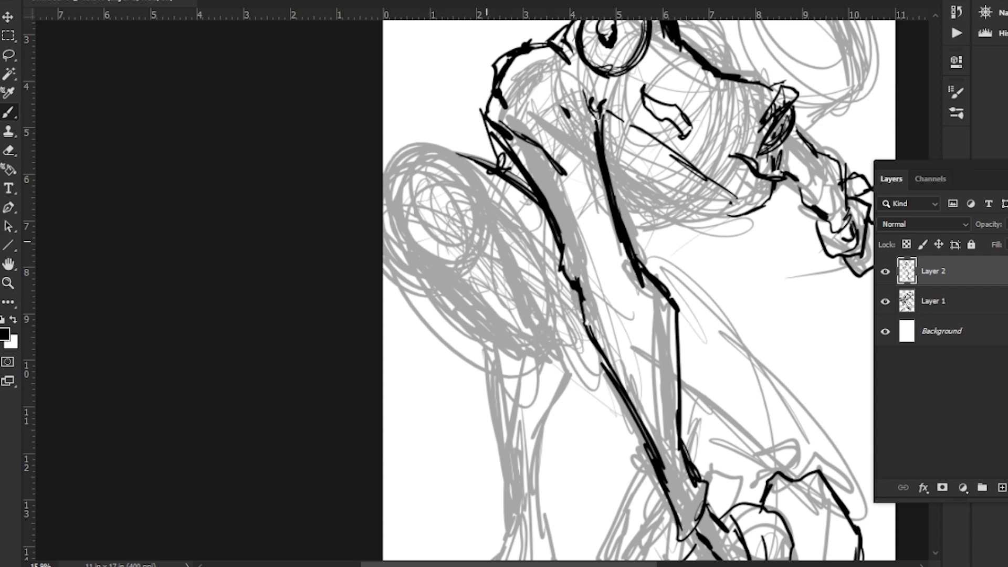
{"action": "key", "text": "ctrl+z"}
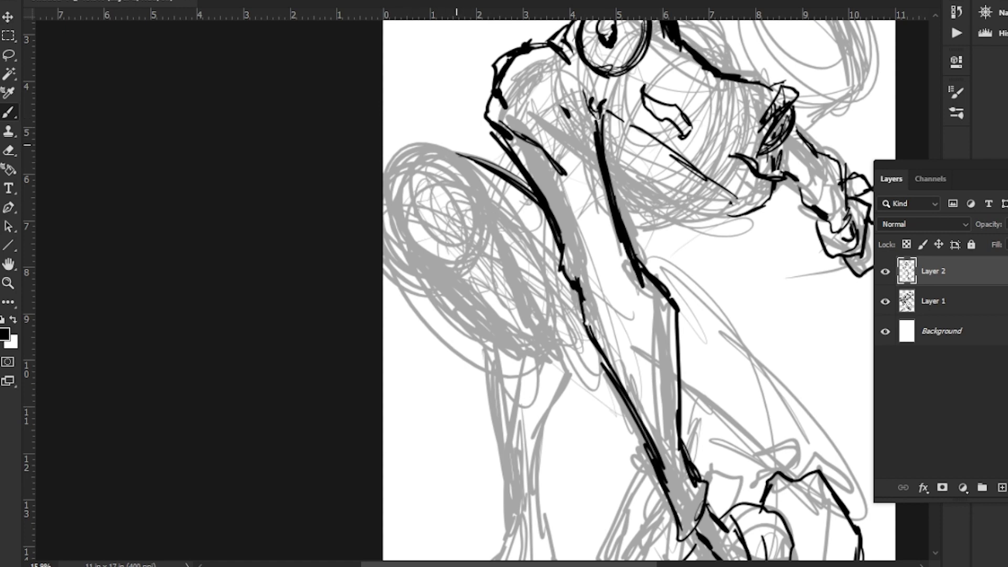
{"action": "mouse_move", "coordinate": [419, 130]}
{"action": "left_mouse_down"}
{"action": "mouse_move", "coordinate": [452, 129]}
{"action": "mouse_move", "coordinate": [492, 185]}
{"action": "mouse_move", "coordinate": [493, 219]}
{"action": "mouse_move", "coordinate": [477, 222]}
{"action": "mouse_move", "coordinate": [460, 262]}
{"action": "left_mouse_up"}
{"action": "mouse_move", "coordinate": [448, 185]}
{"action": "left_mouse_down"}
{"action": "mouse_move", "coordinate": [448, 212]}
{"action": "mouse_move", "coordinate": [443, 181]}
{"action": "mouse_move", "coordinate": [417, 228]}
{"action": "left_mouse_up"}
{"action": "key", "text": "ctrl+z"}
{"action": "key", "text": "ctrl+z"}
Ink the raised knee as a small ring surrounded by petal-like segments over the sketched circle
{"action": "mouse_move", "coordinate": [436, 179]}
{"action": "left_mouse_down"}
{"action": "mouse_move", "coordinate": [413, 213]}
{"action": "mouse_move", "coordinate": [449, 210]}
{"action": "mouse_move", "coordinate": [431, 179]}
{"action": "mouse_move", "coordinate": [427, 128]}
{"action": "mouse_move", "coordinate": [460, 147]}
{"action": "mouse_move", "coordinate": [489, 202]}
{"action": "left_mouse_up"}
{"action": "mouse_move", "coordinate": [456, 198]}
{"action": "left_mouse_down"}
{"action": "mouse_move", "coordinate": [489, 206]}
{"action": "mouse_move", "coordinate": [480, 246]}
{"action": "mouse_move", "coordinate": [432, 259]}
{"action": "mouse_move", "coordinate": [437, 276]}
{"action": "left_mouse_up"}
{"action": "mouse_move", "coordinate": [441, 278]}
{"action": "left_mouse_down"}
{"action": "mouse_move", "coordinate": [390, 276]}
{"action": "mouse_move", "coordinate": [399, 224]}
{"action": "left_mouse_up"}
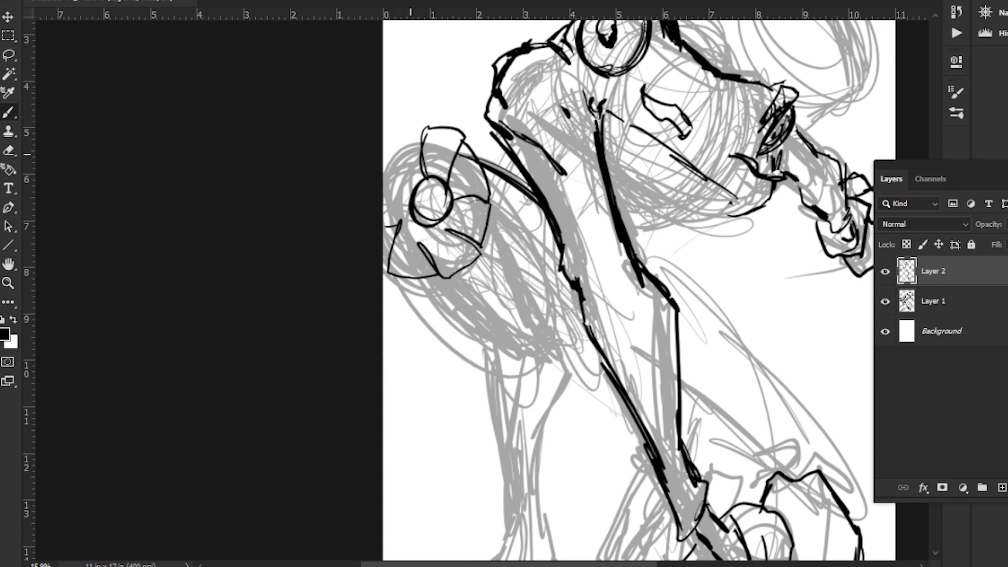
{"action": "mouse_move", "coordinate": [413, 132]}
{"action": "left_mouse_down"}
{"action": "mouse_move", "coordinate": [422, 143]}
{"action": "mouse_move", "coordinate": [383, 154]}
{"action": "left_mouse_up"}
{"action": "mouse_move", "coordinate": [415, 188]}
{"action": "left_mouse_down"}
{"action": "mouse_move", "coordinate": [384, 194]}
{"action": "mouse_move", "coordinate": [393, 212]}
{"action": "mouse_move", "coordinate": [361, 98]}
{"action": "left_mouse_up"}
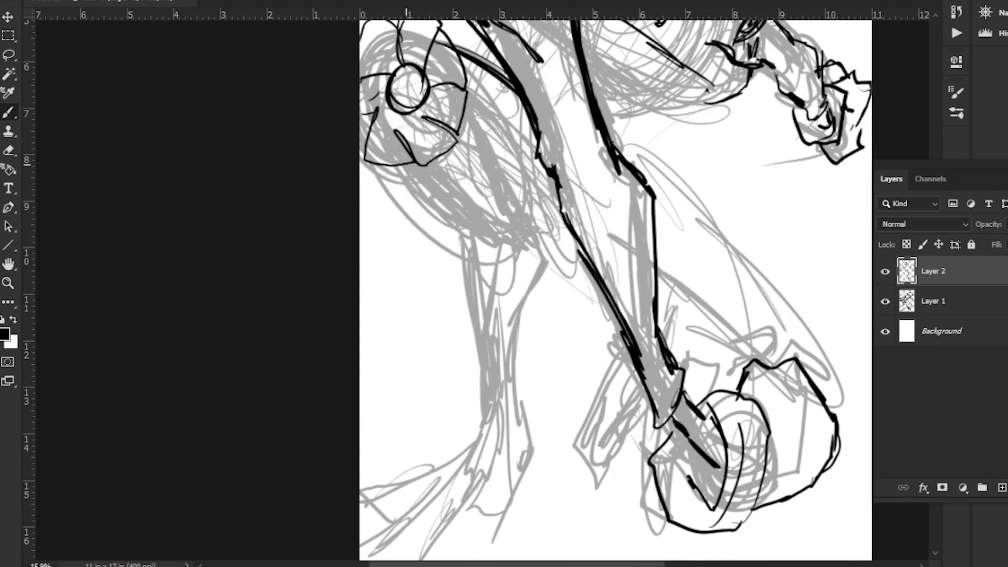
Ink both sides of the leg section below the knee and finish its lower end with a ragged, curved cuff
{"action": "mouse_move", "coordinate": [402, 159]}
{"action": "left_mouse_down"}
{"action": "mouse_move", "coordinate": [473, 240]}
{"action": "mouse_move", "coordinate": [416, 220]}
{"action": "left_mouse_up"}
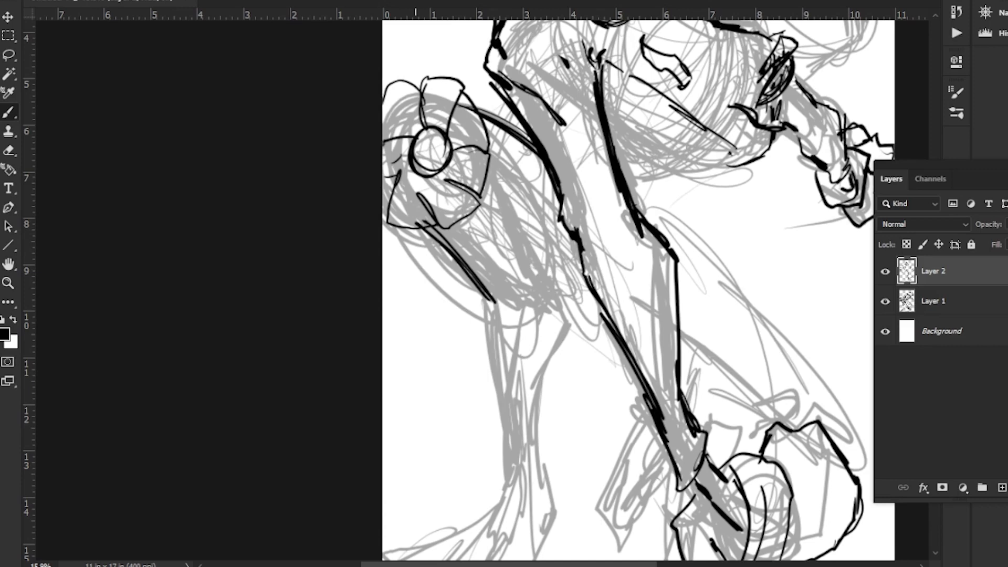
{"action": "mouse_move", "coordinate": [478, 119]}
{"action": "left_mouse_down"}
{"action": "mouse_move", "coordinate": [533, 157]}
{"action": "mouse_move", "coordinate": [536, 270]}
{"action": "left_mouse_up"}
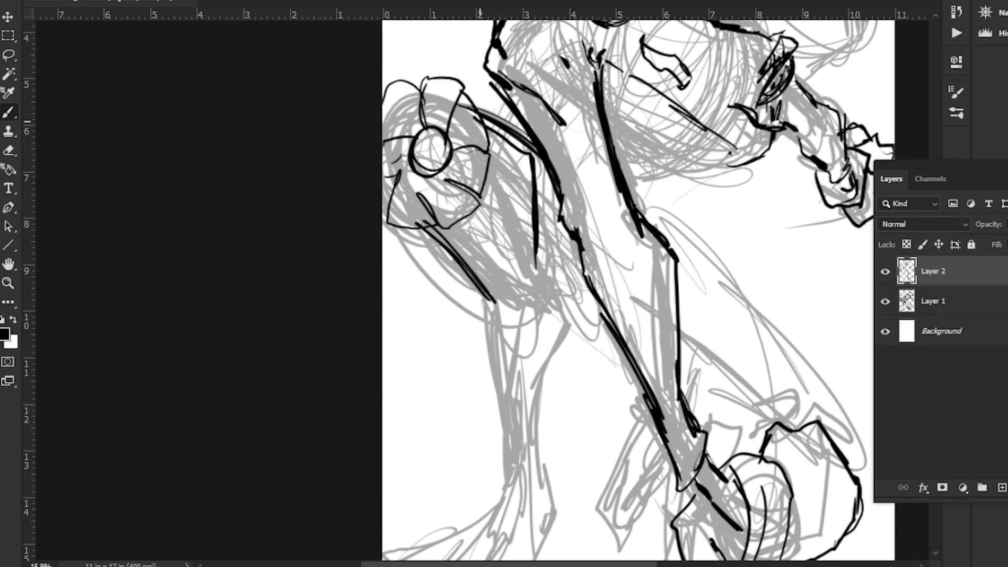
{"action": "mouse_move", "coordinate": [407, 246]}
{"action": "left_mouse_down"}
{"action": "mouse_move", "coordinate": [389, 146]}
{"action": "mouse_move", "coordinate": [395, 134]}
{"action": "left_mouse_up"}
{"action": "mouse_move", "coordinate": [515, 164]}
{"action": "left_mouse_down"}
{"action": "mouse_move", "coordinate": [502, 191]}
{"action": "mouse_move", "coordinate": [510, 204]}
{"action": "mouse_move", "coordinate": [495, 188]}
{"action": "mouse_move", "coordinate": [476, 210]}
{"action": "mouse_move", "coordinate": [509, 219]}
{"action": "mouse_move", "coordinate": [528, 200]}
{"action": "left_mouse_up"}
{"action": "left_click_drag", "start_coordinate": [523, 202], "coordinate": [514, 218]}
{"action": "left_click_drag", "start_coordinate": [424, 191], "coordinate": [416, 126]}
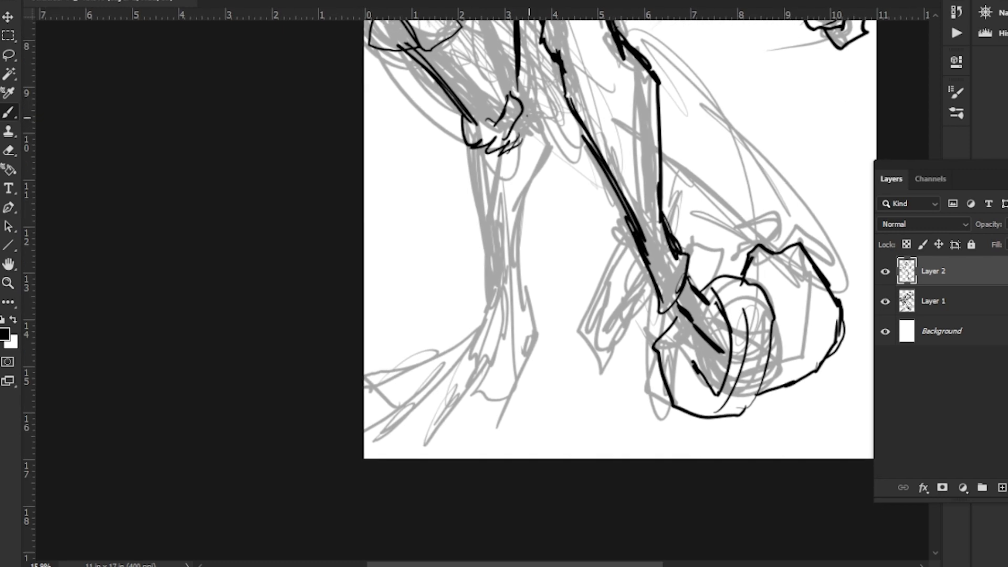
Ink the lower leg's wavy front contour from the cuffed joint down to the ankle, undoing the stray stroke
{"action": "mouse_move", "coordinate": [544, 133]}
{"action": "left_mouse_down"}
{"action": "mouse_move", "coordinate": [551, 178]}
{"action": "mouse_move", "coordinate": [529, 216]}
{"action": "mouse_move", "coordinate": [540, 307]}
{"action": "mouse_move", "coordinate": [530, 344]}
{"action": "left_mouse_up"}
{"action": "mouse_move", "coordinate": [584, 228]}
{"action": "left_mouse_down"}
{"action": "mouse_move", "coordinate": [535, 231]}
{"action": "mouse_move", "coordinate": [550, 233]}
{"action": "left_mouse_up"}
{"action": "key", "text": "ctrl+z"}
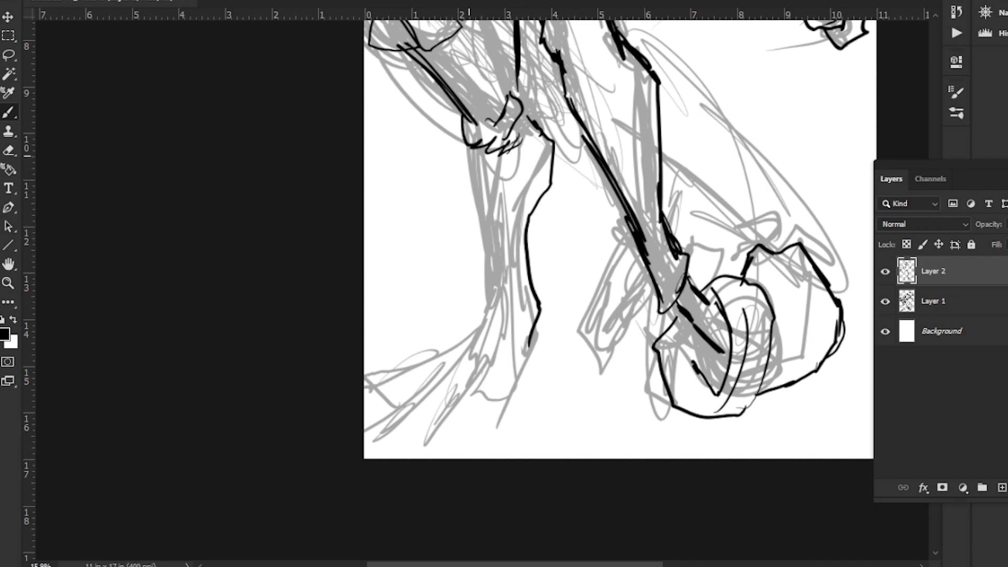
{"action": "left_click_drag", "start_coordinate": [479, 149], "coordinate": [509, 330]}
{"action": "scroll", "coordinate": [427, 138], "scroll_direction": "down", "scroll_amount": 3}
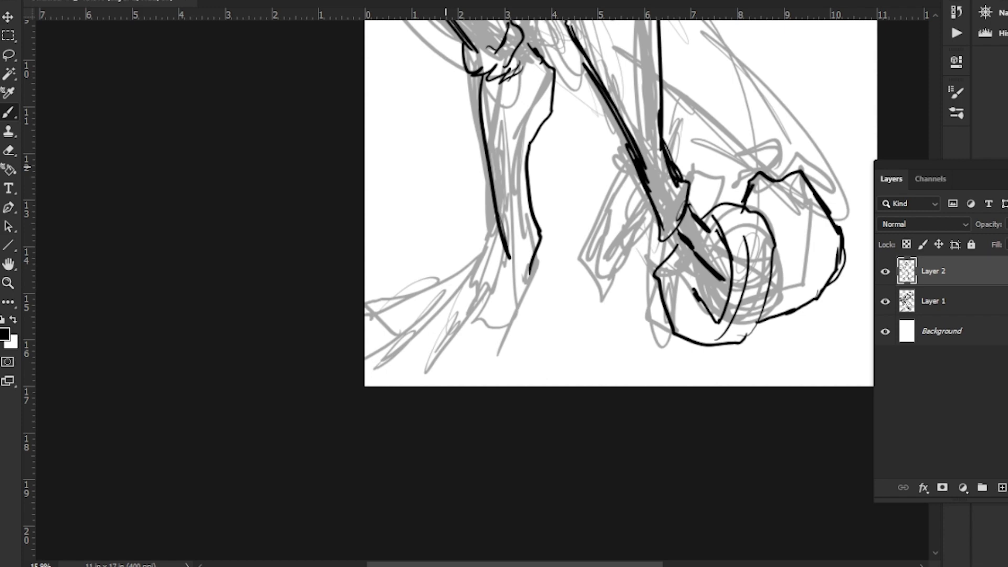
{"action": "key", "text": "ctrl+z"}
Ink the lower leg's back contour from the cuffed joint to the ankle and thicken the front of the ankle
{"action": "scroll", "coordinate": [441, 277], "scroll_direction": "up", "scroll_amount": 3}
{"action": "left_click_drag", "start_coordinate": [478, 158], "coordinate": [491, 322]}
{"action": "mouse_move", "coordinate": [540, 270]}
{"action": "left_mouse_down"}
{"action": "mouse_move", "coordinate": [533, 338]}
{"action": "mouse_move", "coordinate": [536, 184]}
{"action": "left_mouse_up"}
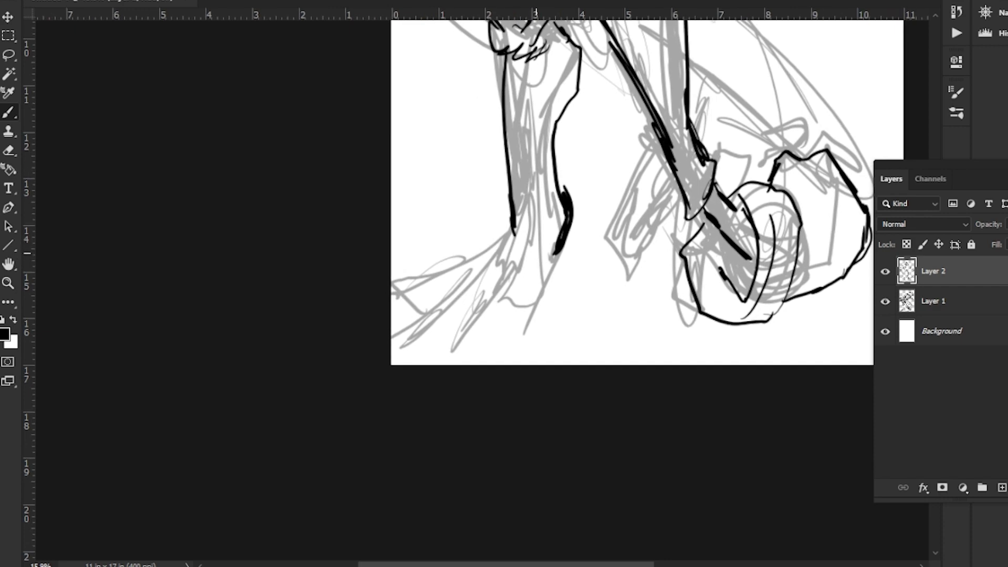
Ink the foot's upper and lower contours from the ankle out to the page's left edge
{"action": "mouse_move", "coordinate": [526, 226]}
{"action": "left_mouse_down"}
{"action": "mouse_move", "coordinate": [505, 261]}
{"action": "mouse_move", "coordinate": [424, 307]}
{"action": "mouse_move", "coordinate": [394, 311]}
{"action": "left_mouse_up"}
{"action": "mouse_move", "coordinate": [554, 265]}
{"action": "left_mouse_down"}
{"action": "mouse_move", "coordinate": [448, 332]}
{"action": "mouse_move", "coordinate": [391, 342]}
{"action": "left_mouse_up"}
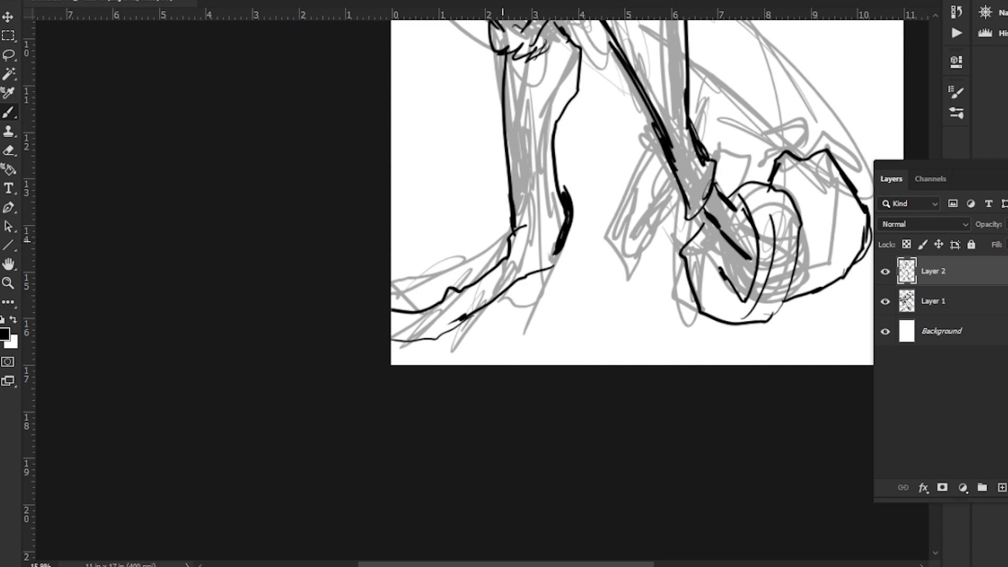
Ink the bumpy contours of the foot's upper toe from the ankle out to the page's left edge
{"action": "mouse_move", "coordinate": [508, 239]}
{"action": "left_mouse_down"}
{"action": "mouse_move", "coordinate": [434, 267]}
{"action": "mouse_move", "coordinate": [386, 267]}
{"action": "left_mouse_up"}
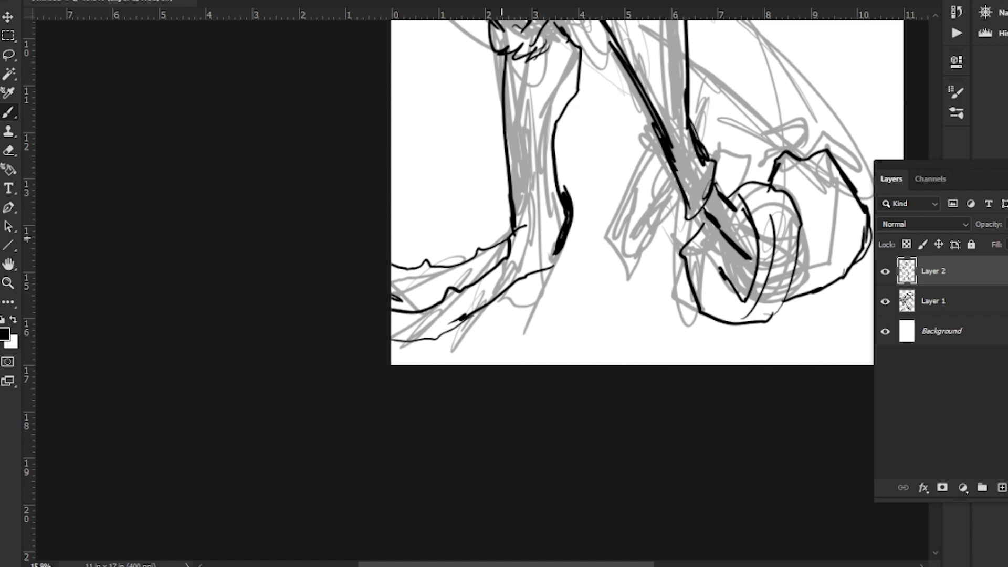
{"action": "left_click_drag", "start_coordinate": [506, 237], "coordinate": [405, 248]}
{"action": "left_click_drag", "start_coordinate": [486, 200], "coordinate": [439, 293]}
{"action": "left_click_drag", "start_coordinate": [543, 156], "coordinate": [423, 301]}
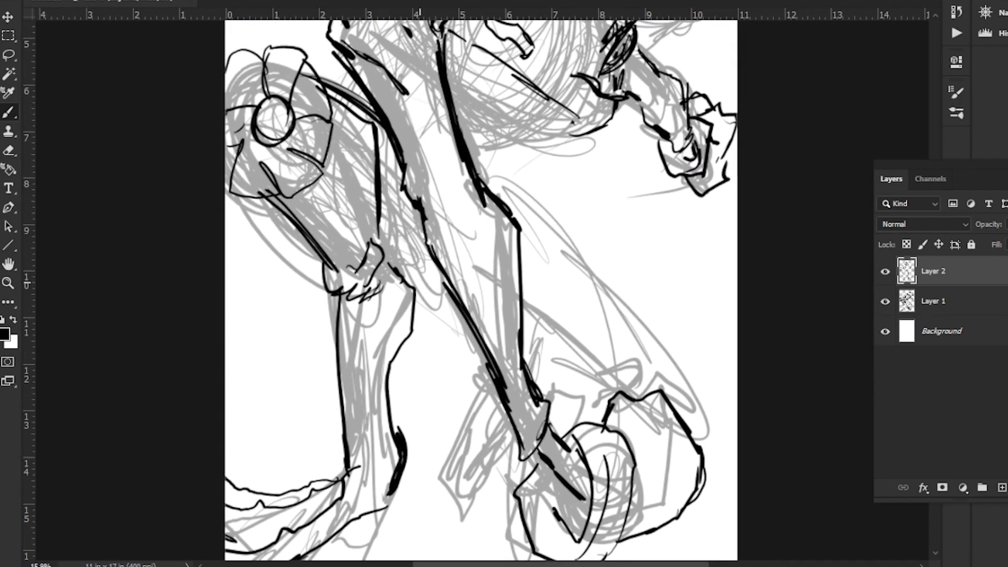
{"action": "left_click_drag", "start_coordinate": [443, 126], "coordinate": [470, 252]}
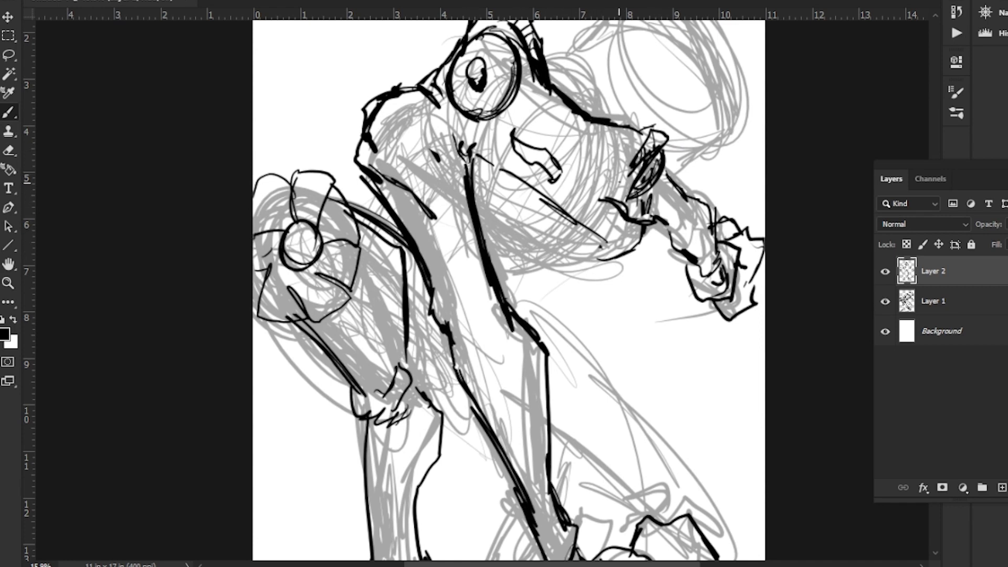
{"action": "left_click_drag", "start_coordinate": [469, 259], "coordinate": [623, 188]}
{"action": "left_click_drag", "start_coordinate": [505, 255], "coordinate": [609, 210]}
{"action": "key", "text": "ctrl+z"}
{"action": "key", "text": "ctrl+z"}
Ink a small mark beneath the creature's jaw and delete a stray bit of linework with a lasso selection
{"action": "left_click_drag", "start_coordinate": [537, 247], "coordinate": [557, 255]}
{"action": "mouse_move", "coordinate": [495, 268]}
{"action": "left_mouse_down"}
{"action": "mouse_move", "coordinate": [542, 247]}
{"action": "mouse_move", "coordinate": [547, 189]}
{"action": "mouse_move", "coordinate": [528, 242]}
{"action": "mouse_move", "coordinate": [552, 195]}
{"action": "mouse_move", "coordinate": [517, 241]}
{"action": "left_mouse_up"}
{"action": "key", "text": "l"}
{"action": "key", "text": "Delete"}
{"action": "key", "text": "ctrl+d"}
{"action": "key", "text": "b"}
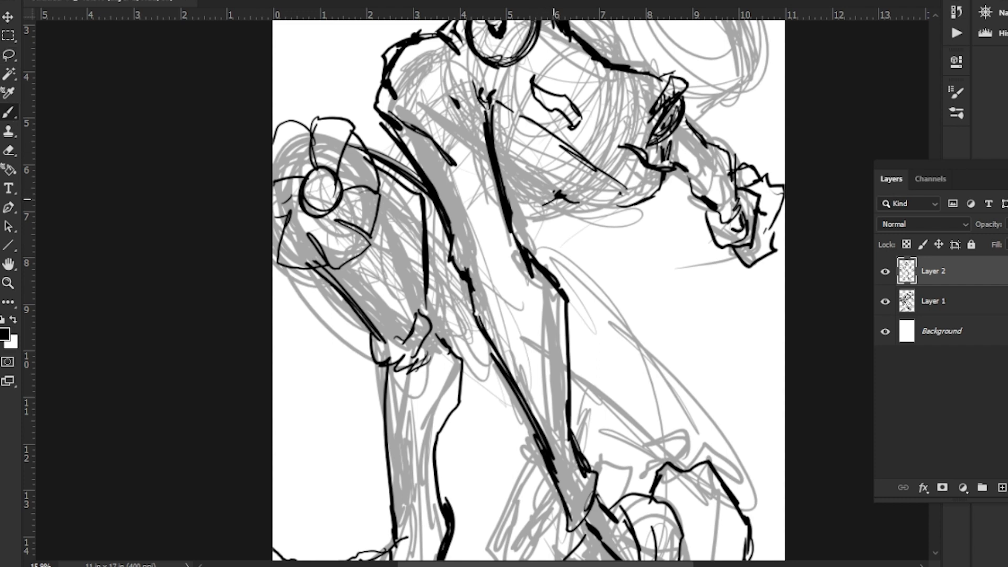
Build the mark under the jaw into a small diamond-shaped buckle and connect it to the arm with a narrow strap
{"action": "mouse_move", "coordinate": [556, 200]}
{"action": "left_mouse_down"}
{"action": "mouse_move", "coordinate": [513, 216]}
{"action": "mouse_move", "coordinate": [513, 227]}
{"action": "mouse_move", "coordinate": [556, 232]}
{"action": "mouse_move", "coordinate": [578, 210]}
{"action": "left_mouse_up"}
{"action": "mouse_move", "coordinate": [579, 198]}
{"action": "left_mouse_down"}
{"action": "mouse_move", "coordinate": [554, 190]}
{"action": "mouse_move", "coordinate": [540, 215]}
{"action": "left_mouse_up"}
{"action": "mouse_move", "coordinate": [548, 217]}
{"action": "left_mouse_down"}
{"action": "mouse_move", "coordinate": [555, 229]}
{"action": "mouse_move", "coordinate": [570, 208]}
{"action": "left_mouse_up"}
{"action": "left_click_drag", "start_coordinate": [546, 199], "coordinate": [550, 210]}
{"action": "left_click_drag", "start_coordinate": [475, 294], "coordinate": [516, 220]}
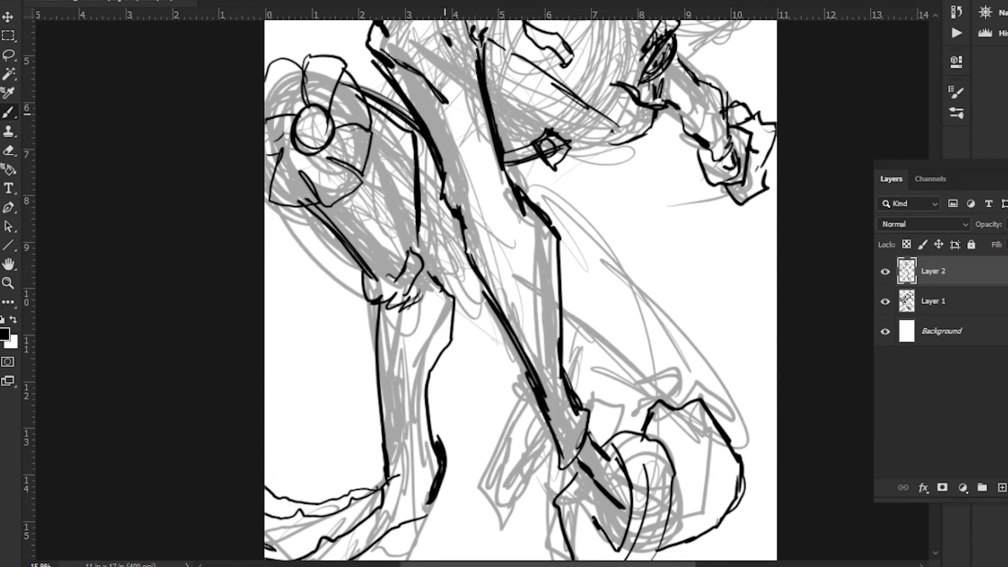
Ink the far leg's long curved upper contour, its short straight underside and the angular cap at its joint
{"action": "left_click_drag", "start_coordinate": [411, 165], "coordinate": [414, 175]}
{"action": "mouse_move", "coordinate": [549, 195]}
{"action": "left_mouse_down"}
{"action": "mouse_move", "coordinate": [444, 101]}
{"action": "mouse_move", "coordinate": [601, 303]}
{"action": "left_mouse_up"}
{"action": "mouse_move", "coordinate": [423, 247]}
{"action": "left_mouse_down"}
{"action": "mouse_move", "coordinate": [416, 207]}
{"action": "mouse_move", "coordinate": [429, 182]}
{"action": "mouse_move", "coordinate": [552, 228]}
{"action": "left_mouse_up"}
{"action": "left_click_drag", "start_coordinate": [483, 183], "coordinate": [553, 228]}
{"action": "left_click_drag", "start_coordinate": [483, 184], "coordinate": [633, 288]}
{"action": "left_click_drag", "start_coordinate": [371, 258], "coordinate": [393, 216]}
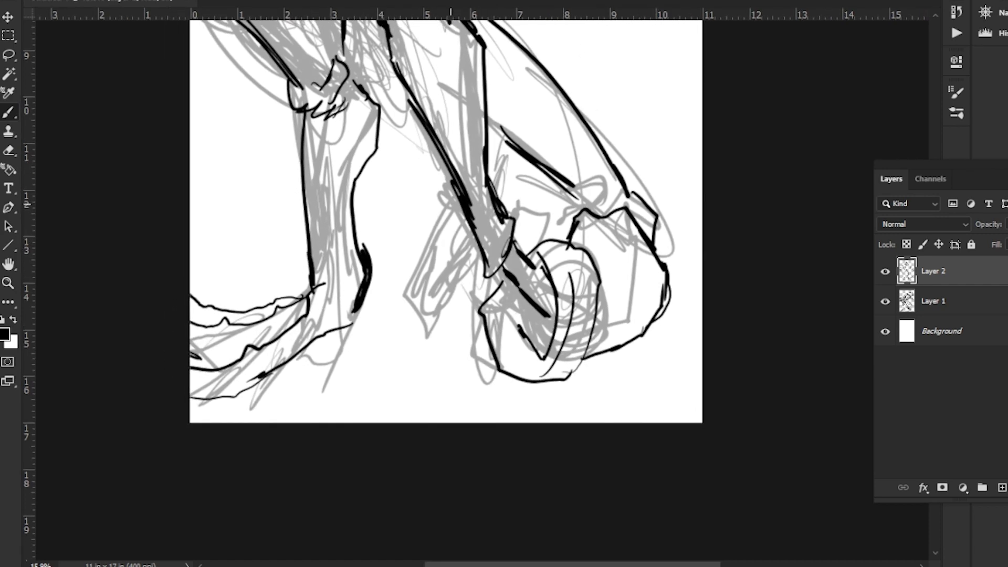
Ink the far foot's jagged sides behind the front arm and its long curving toes down to the page's bottom edge
{"action": "left_click_drag", "start_coordinate": [450, 203], "coordinate": [410, 283]}
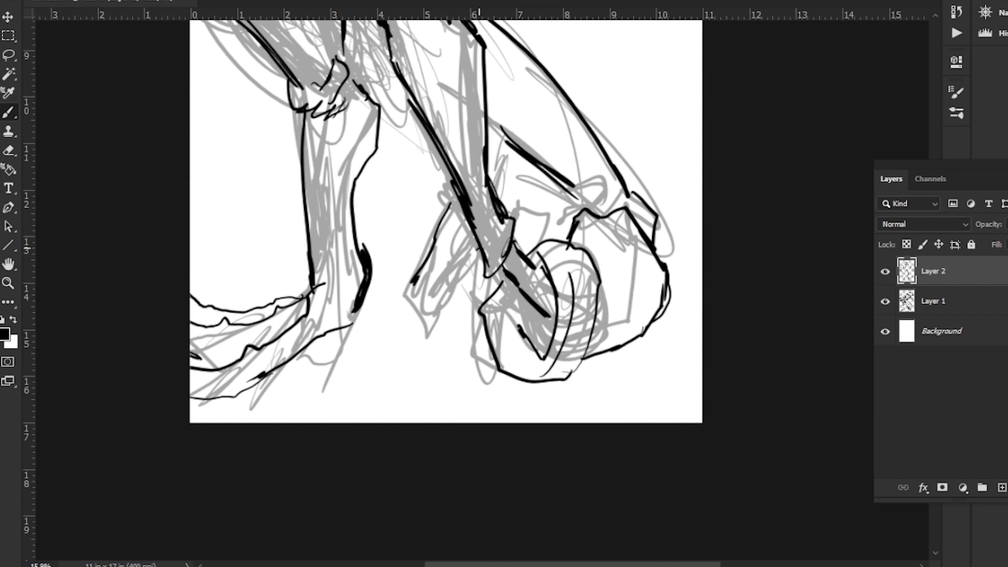
{"action": "mouse_move", "coordinate": [477, 249]}
{"action": "left_mouse_down"}
{"action": "mouse_move", "coordinate": [428, 311]}
{"action": "mouse_move", "coordinate": [411, 389]}
{"action": "left_mouse_up"}
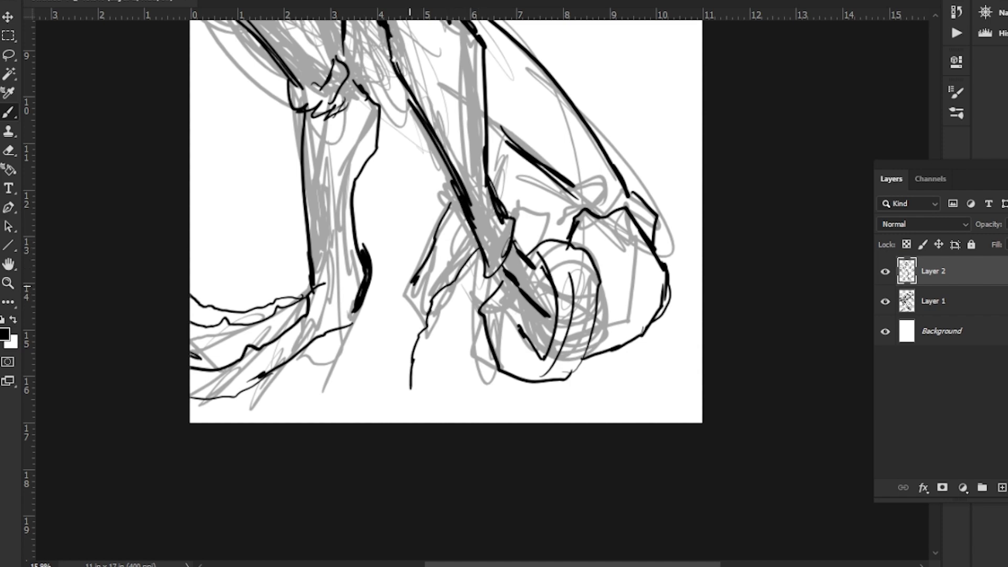
{"action": "mouse_move", "coordinate": [413, 276]}
{"action": "left_mouse_down"}
{"action": "mouse_move", "coordinate": [398, 369]}
{"action": "mouse_move", "coordinate": [439, 420]}
{"action": "left_mouse_up"}
{"action": "left_click_drag", "start_coordinate": [395, 404], "coordinate": [409, 420]}
{"action": "mouse_move", "coordinate": [435, 340]}
{"action": "left_mouse_down"}
{"action": "mouse_move", "coordinate": [449, 397]}
{"action": "mouse_move", "coordinate": [475, 421]}
{"action": "mouse_move", "coordinate": [441, 346]}
{"action": "mouse_move", "coordinate": [497, 417]}
{"action": "left_mouse_up"}
Ink a short squared bar below the diamond buckle and a small tick on the strap behind the upper arm
{"action": "scroll", "coordinate": [446, 237], "scroll_direction": "up", "scroll_amount": 10}
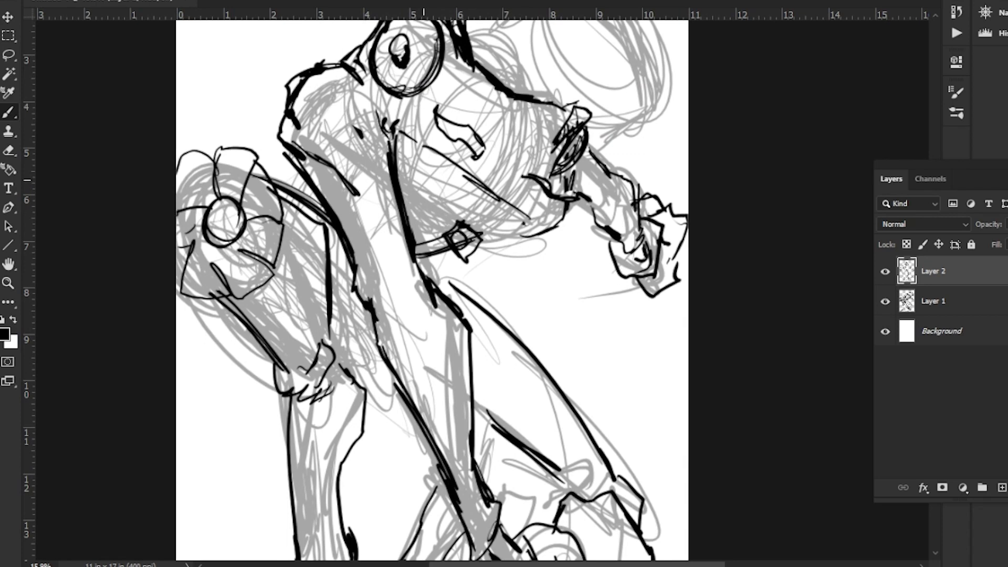
{"action": "left_click_drag", "start_coordinate": [424, 231], "coordinate": [451, 164]}
{"action": "mouse_move", "coordinate": [463, 205]}
{"action": "left_mouse_down"}
{"action": "mouse_move", "coordinate": [540, 206]}
{"action": "mouse_move", "coordinate": [468, 210]}
{"action": "mouse_move", "coordinate": [512, 210]}
{"action": "left_mouse_up"}
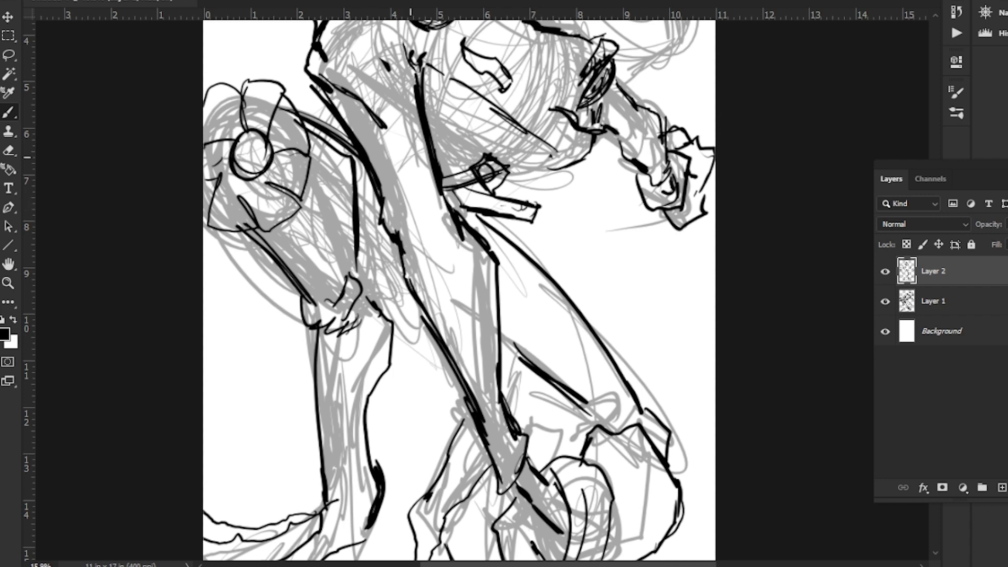
{"action": "left_click_drag", "start_coordinate": [307, 77], "coordinate": [441, 254]}
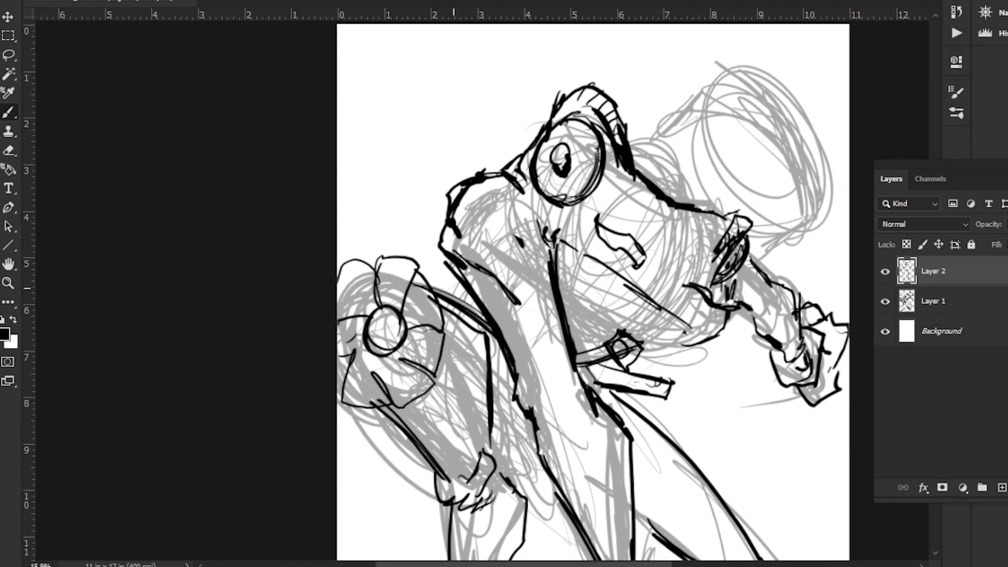
{"action": "left_click_drag", "start_coordinate": [454, 288], "coordinate": [521, 163]}
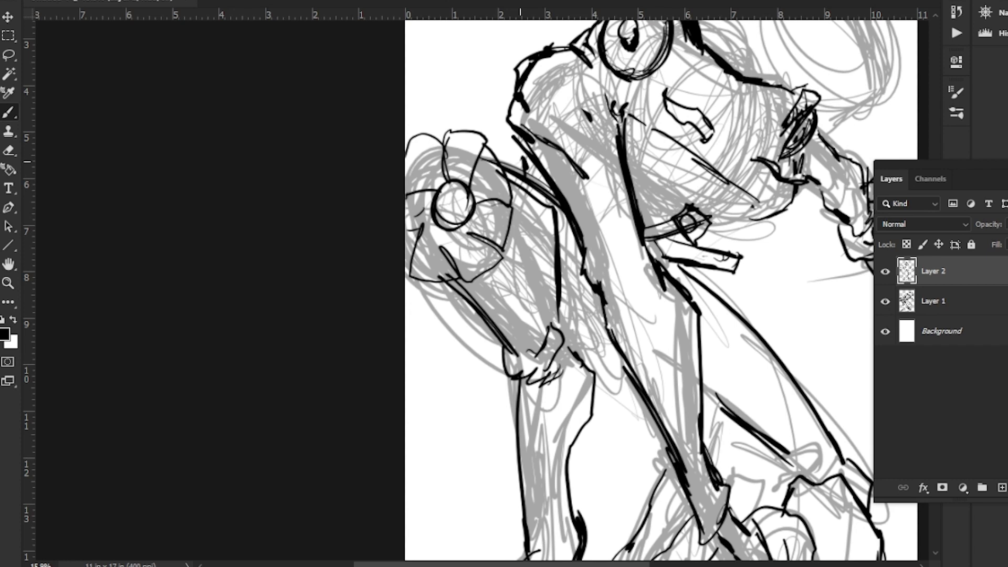
Ink the outline of a wide curved band over the sketched cylinder behind the head, undoing the first stroke
{"action": "left_click_drag", "start_coordinate": [614, 68], "coordinate": [458, 214]}
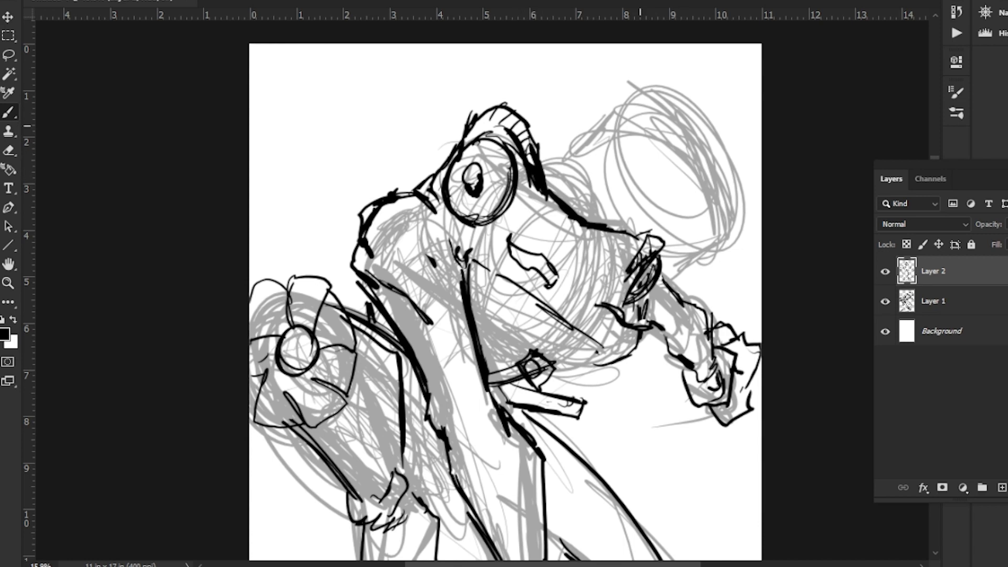
{"action": "mouse_move", "coordinate": [625, 167]}
{"action": "left_mouse_down"}
{"action": "mouse_move", "coordinate": [700, 223]}
{"action": "mouse_move", "coordinate": [669, 205]}
{"action": "left_mouse_up"}
{"action": "key", "text": "ctrl+z"}
{"action": "mouse_move", "coordinate": [615, 109]}
{"action": "left_mouse_down"}
{"action": "mouse_move", "coordinate": [651, 120]}
{"action": "mouse_move", "coordinate": [734, 239]}
{"action": "left_mouse_up"}
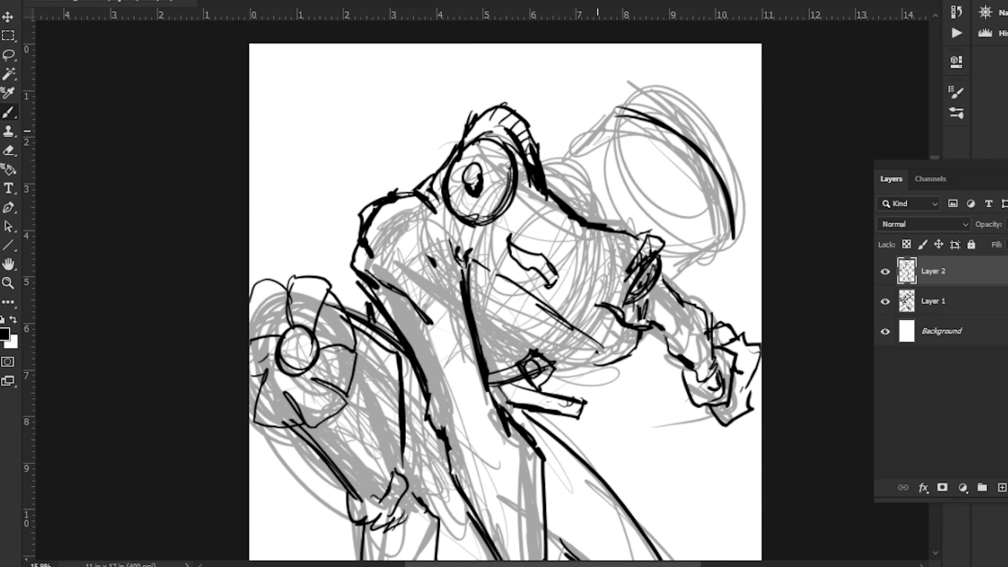
{"action": "left_click_drag", "start_coordinate": [580, 153], "coordinate": [618, 110]}
{"action": "mouse_move", "coordinate": [734, 237]}
{"action": "left_mouse_down"}
{"action": "mouse_move", "coordinate": [696, 257]}
{"action": "mouse_move", "coordinate": [669, 204]}
{"action": "mouse_move", "coordinate": [578, 141]}
{"action": "left_mouse_up"}
Ink three small round holes along the curved band and the cylinder's side lines running from the band to the head
{"action": "mouse_move", "coordinate": [646, 138]}
{"action": "left_mouse_down"}
{"action": "mouse_move", "coordinate": [645, 155]}
{"action": "mouse_move", "coordinate": [643, 138]}
{"action": "mouse_move", "coordinate": [588, 135]}
{"action": "left_mouse_up"}
{"action": "left_click_drag", "start_coordinate": [673, 174], "coordinate": [670, 176]}
{"action": "left_click_drag", "start_coordinate": [706, 213], "coordinate": [710, 253]}
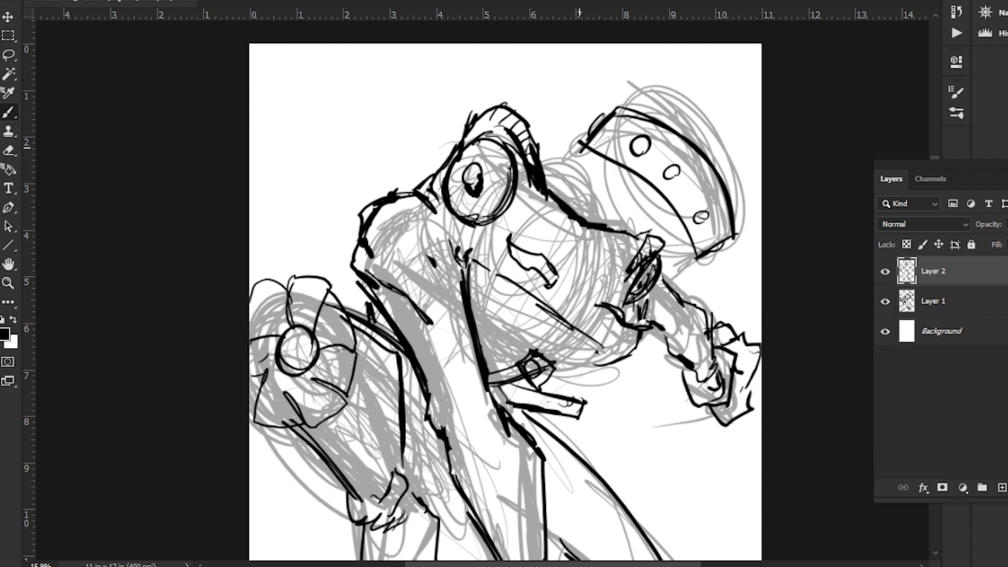
{"action": "left_click_drag", "start_coordinate": [579, 147], "coordinate": [551, 184]}
{"action": "left_click_drag", "start_coordinate": [697, 253], "coordinate": [665, 274]}
Ink a small bracket beneath the cylinder and a large double-lined hose loop hanging below the raised hand
{"action": "left_click_drag", "start_coordinate": [540, 217], "coordinate": [524, 86]}
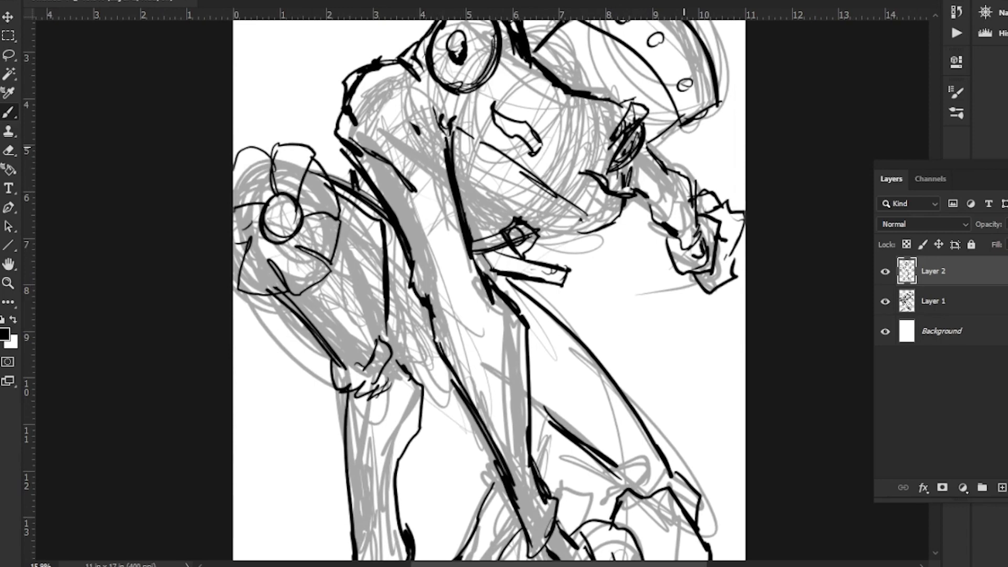
{"action": "left_click_drag", "start_coordinate": [681, 152], "coordinate": [670, 137]}
{"action": "mouse_move", "coordinate": [639, 213]}
{"action": "left_mouse_down"}
{"action": "mouse_move", "coordinate": [626, 280]}
{"action": "mouse_move", "coordinate": [739, 297]}
{"action": "left_mouse_up"}
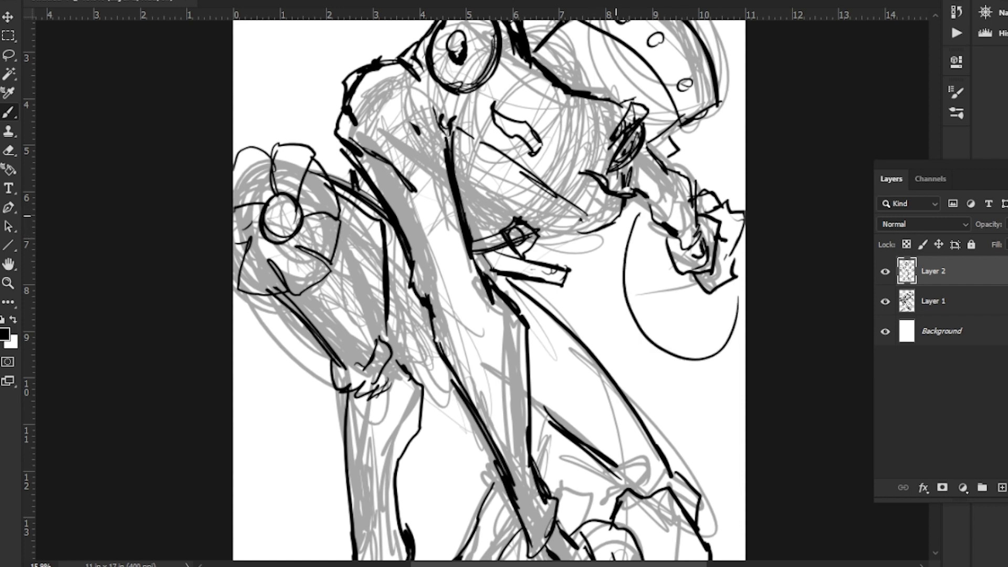
{"action": "mouse_move", "coordinate": [627, 204]}
{"action": "left_mouse_down"}
{"action": "mouse_move", "coordinate": [608, 283]}
{"action": "mouse_move", "coordinate": [640, 349]}
{"action": "mouse_move", "coordinate": [720, 369]}
{"action": "mouse_move", "coordinate": [739, 342]}
{"action": "left_mouse_up"}
{"action": "left_click_drag", "start_coordinate": [669, 163], "coordinate": [645, 292]}
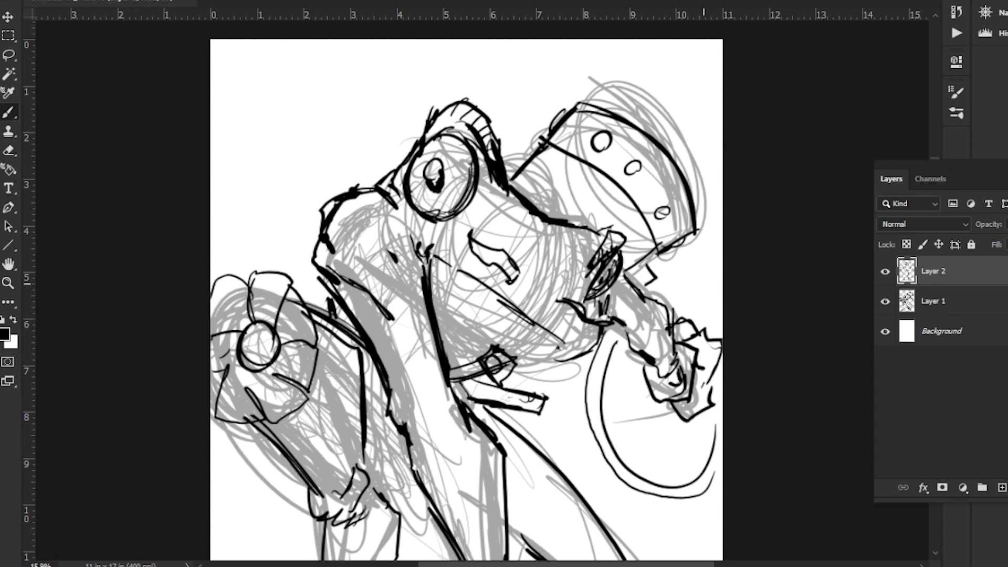
Ink the hose's paired curves from the cylinder down to the hand and from the cylinder up to the page's top edge
{"action": "mouse_move", "coordinate": [721, 313]}
{"action": "left_mouse_down"}
{"action": "mouse_move", "coordinate": [695, 266]}
{"action": "mouse_move", "coordinate": [706, 310]}
{"action": "left_mouse_up"}
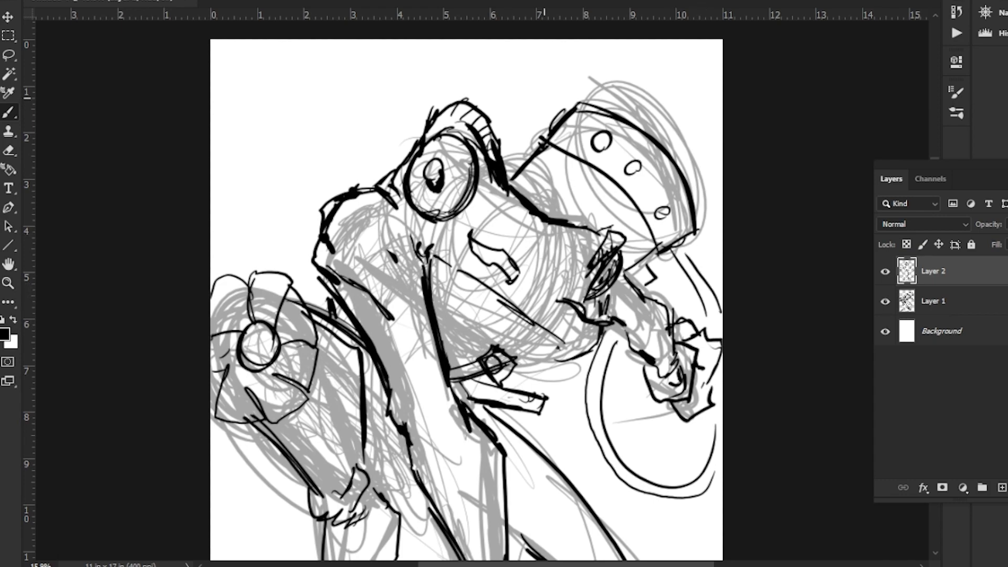
{"action": "left_click_drag", "start_coordinate": [551, 103], "coordinate": [451, 39]}
{"action": "left_click_drag", "start_coordinate": [539, 122], "coordinate": [409, 40]}
Ink a large rounded shape entering from the page's left edge beside the near lower leg
{"action": "mouse_move", "coordinate": [380, 209]}
{"action": "left_mouse_down"}
{"action": "mouse_move", "coordinate": [571, 303]}
{"action": "mouse_move", "coordinate": [555, 21]}
{"action": "left_mouse_up"}
{"action": "left_click_drag", "start_coordinate": [469, 419], "coordinate": [425, 194]}
{"action": "left_click_drag", "start_coordinate": [622, 248], "coordinate": [513, 188]}
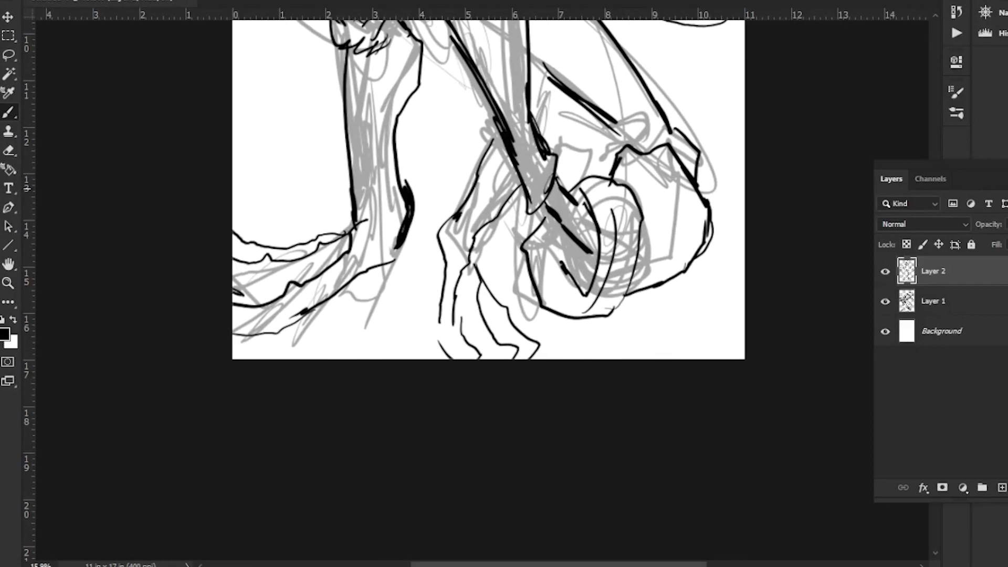
{"action": "left_click_drag", "start_coordinate": [494, 78], "coordinate": [599, 261]}
{"action": "left_click_drag", "start_coordinate": [324, 361], "coordinate": [341, 277]}
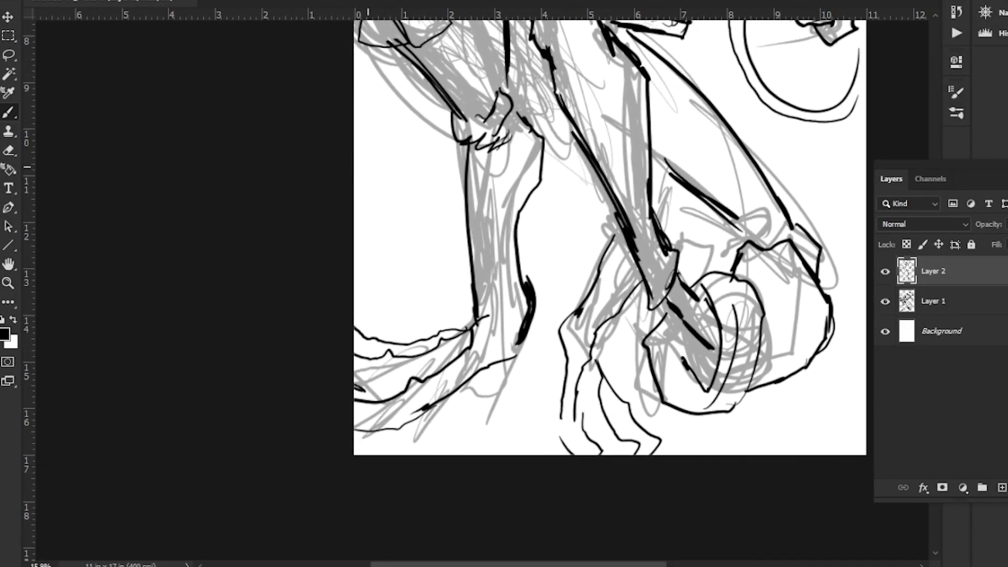
{"action": "mouse_move", "coordinate": [351, 145]}
{"action": "left_mouse_down"}
{"action": "mouse_move", "coordinate": [431, 223]}
{"action": "mouse_move", "coordinate": [365, 243]}
{"action": "left_mouse_up"}
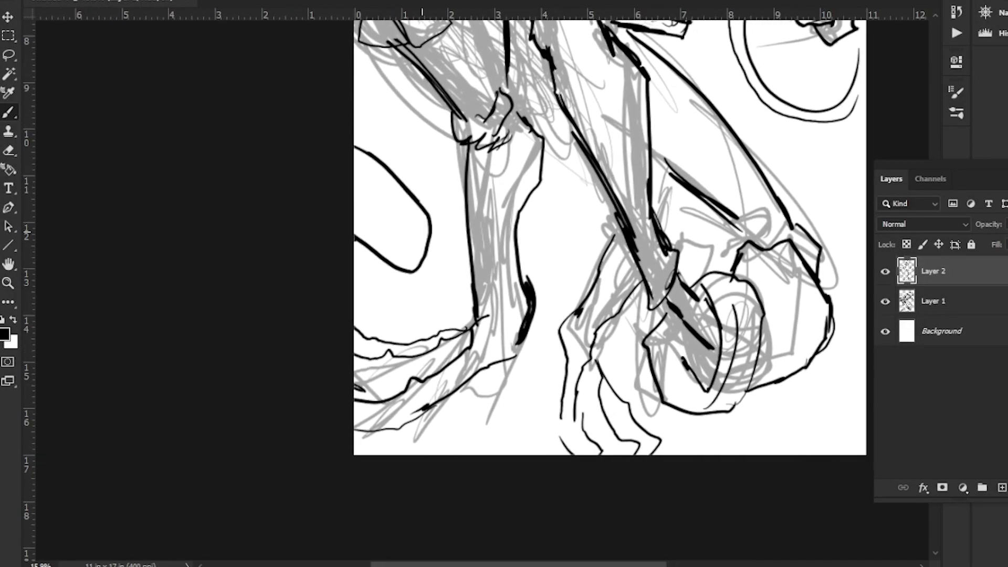
Ink a double-lined hooked arm from the rounded shape's tip across the lower leg, undoing the unsatisfactory strokes
{"action": "left_click_drag", "start_coordinate": [423, 229], "coordinate": [454, 257]}
{"action": "key", "text": "ctrl+z"}
{"action": "mouse_move", "coordinate": [433, 225]}
{"action": "left_mouse_down"}
{"action": "mouse_move", "coordinate": [483, 256]}
{"action": "mouse_move", "coordinate": [477, 291]}
{"action": "left_mouse_up"}
{"action": "key", "text": "ctrl+z"}
{"action": "key", "text": "ctrl+z"}
{"action": "mouse_move", "coordinate": [432, 222]}
{"action": "left_mouse_down"}
{"action": "mouse_move", "coordinate": [504, 267]}
{"action": "mouse_move", "coordinate": [490, 313]}
{"action": "mouse_move", "coordinate": [448, 298]}
{"action": "mouse_move", "coordinate": [486, 275]}
{"action": "mouse_move", "coordinate": [429, 243]}
{"action": "mouse_move", "coordinate": [495, 293]}
{"action": "mouse_move", "coordinate": [455, 289]}
{"action": "left_mouse_up"}
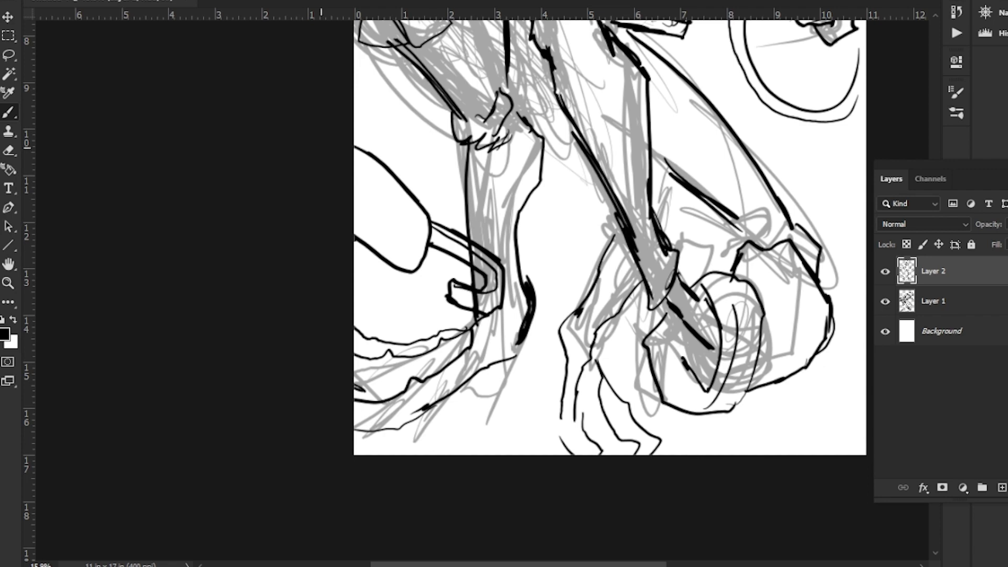
Ink an inner border and a curved grid of crossing lines inside the rounded shape at the page's left edge
{"action": "mouse_move", "coordinate": [356, 161]}
{"action": "left_mouse_down"}
{"action": "mouse_move", "coordinate": [422, 229]}
{"action": "mouse_move", "coordinate": [368, 242]}
{"action": "mouse_move", "coordinate": [355, 231]}
{"action": "left_mouse_up"}
{"action": "left_click_drag", "start_coordinate": [412, 214], "coordinate": [394, 242]}
{"action": "left_click_drag", "start_coordinate": [381, 179], "coordinate": [363, 218]}
{"action": "left_click_drag", "start_coordinate": [358, 172], "coordinate": [355, 204]}
{"action": "left_click_drag", "start_coordinate": [415, 232], "coordinate": [354, 175]}
{"action": "left_click_drag", "start_coordinate": [354, 198], "coordinate": [400, 240]}
Hide the faded gesture sketch on Layer 1
{"action": "left_click_drag", "start_coordinate": [465, 256], "coordinate": [448, 192]}
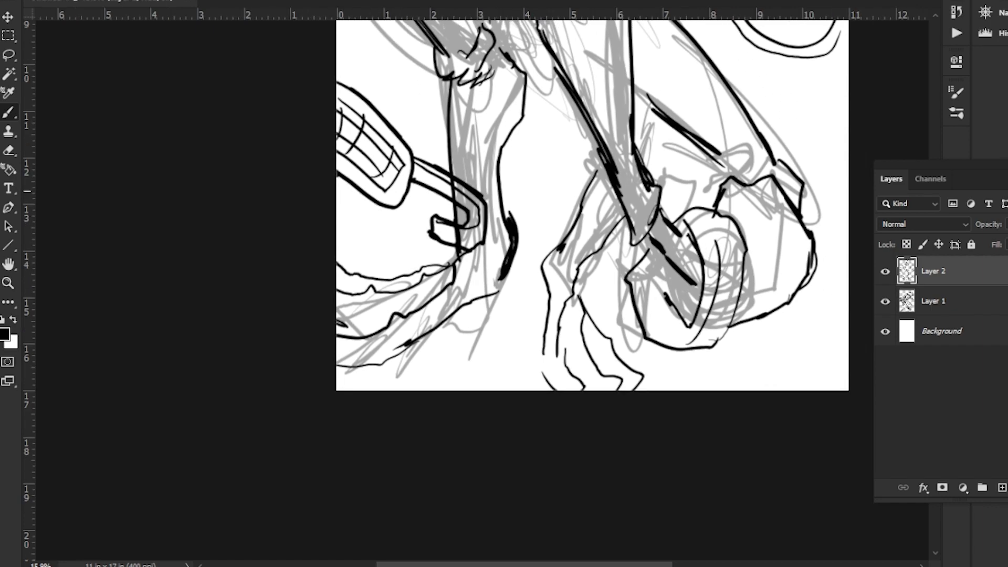
{"action": "key", "text": "l"}
{"action": "left_click_drag", "start_coordinate": [574, 100], "coordinate": [493, 351]}
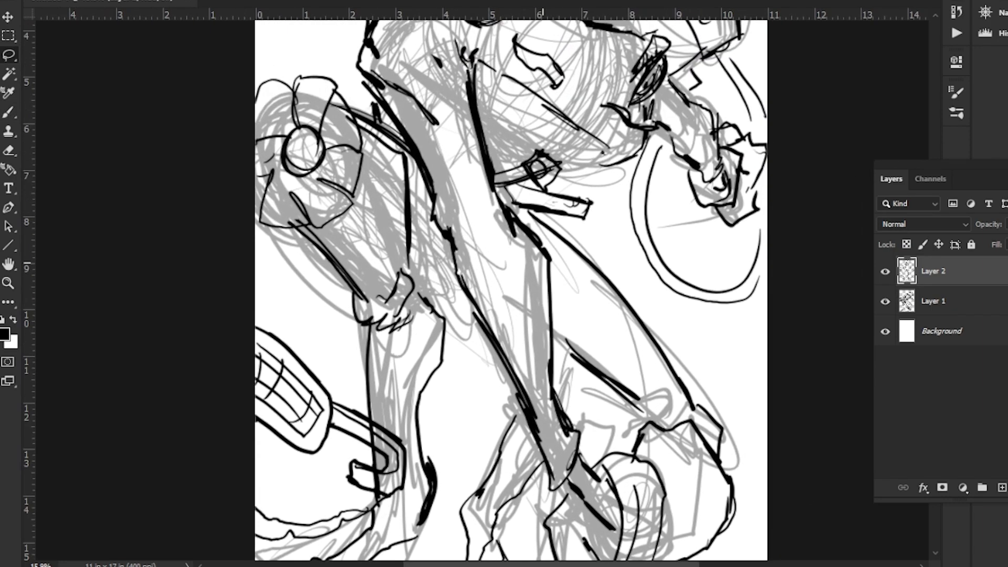
{"action": "left_click_drag", "start_coordinate": [539, 271], "coordinate": [533, 141]}
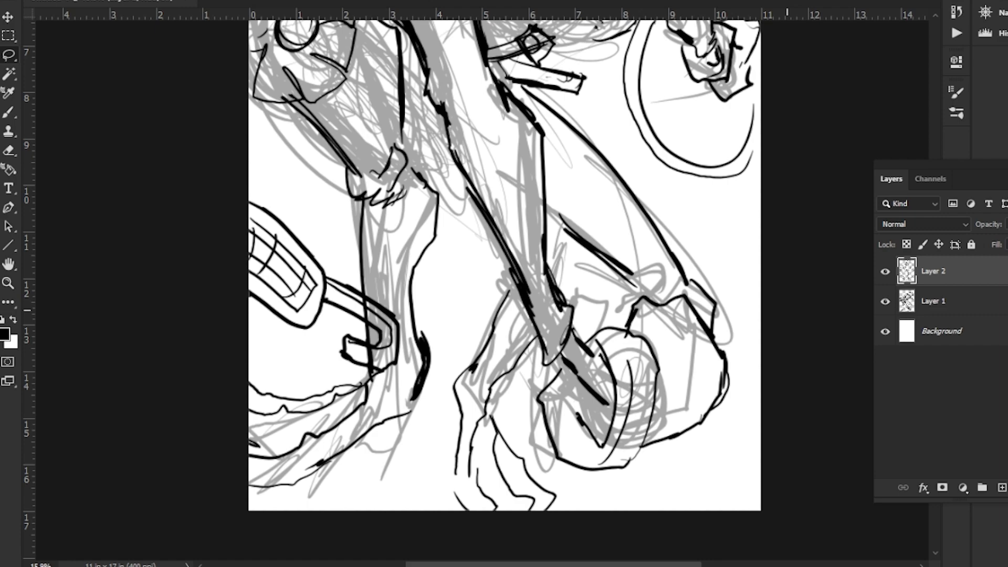
{"action": "left_click", "coordinate": [886, 302]}
{"action": "mouse_move", "coordinate": [455, 193]}
{"action": "left_mouse_down"}
{"action": "mouse_move", "coordinate": [487, 409]}
{"action": "mouse_move", "coordinate": [449, 135]}
{"action": "left_mouse_up"}
Ink a short line along the underside of the jaw and a small stroke at the top of the front arm
{"action": "key", "text": "b"}
{"action": "left_click_drag", "start_coordinate": [574, 178], "coordinate": [619, 202]}
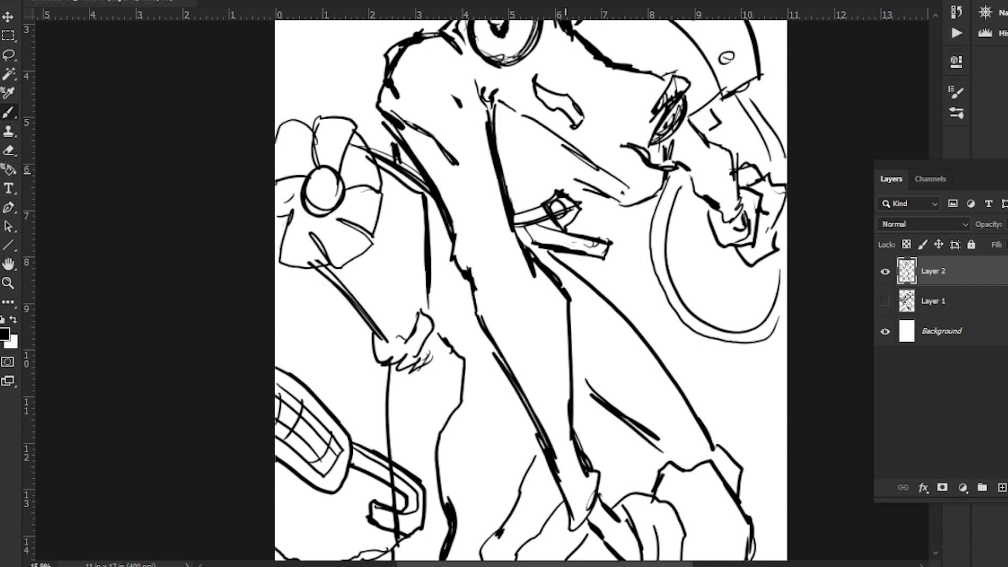
{"action": "left_click_drag", "start_coordinate": [496, 118], "coordinate": [506, 131]}
Ink a long tube in two parallel curves from the jaw across the shoulder to the page's left edge, undoing the looping trial stroke
{"action": "mouse_move", "coordinate": [565, 172]}
{"action": "left_mouse_down"}
{"action": "mouse_move", "coordinate": [620, 227]}
{"action": "mouse_move", "coordinate": [547, 357]}
{"action": "mouse_move", "coordinate": [551, 384]}
{"action": "mouse_move", "coordinate": [673, 336]}
{"action": "left_mouse_up"}
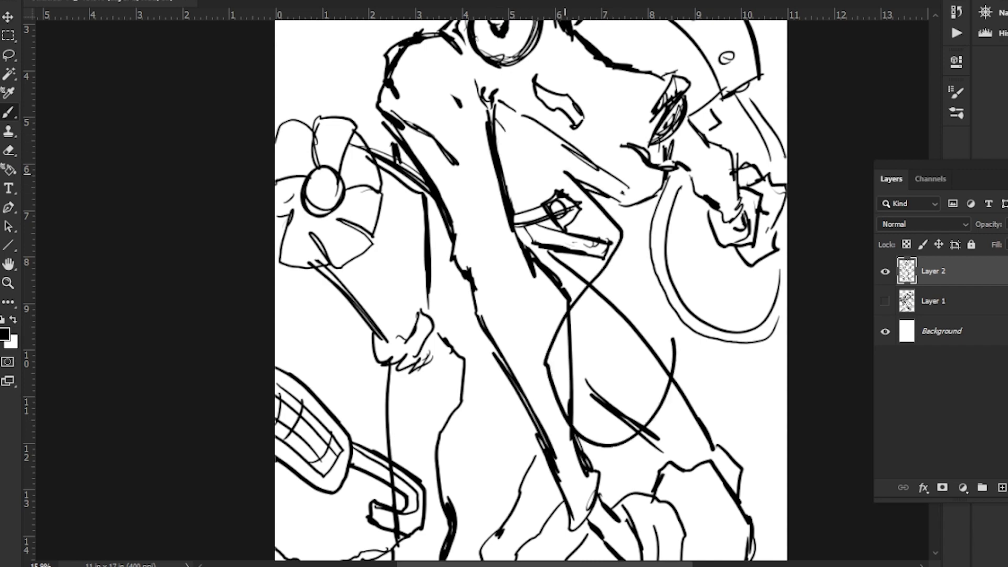
{"action": "key", "text": "ctrl+z"}
{"action": "left_click_drag", "start_coordinate": [499, 147], "coordinate": [539, 278]}
{"action": "left_click_drag", "start_coordinate": [618, 302], "coordinate": [315, 105]}
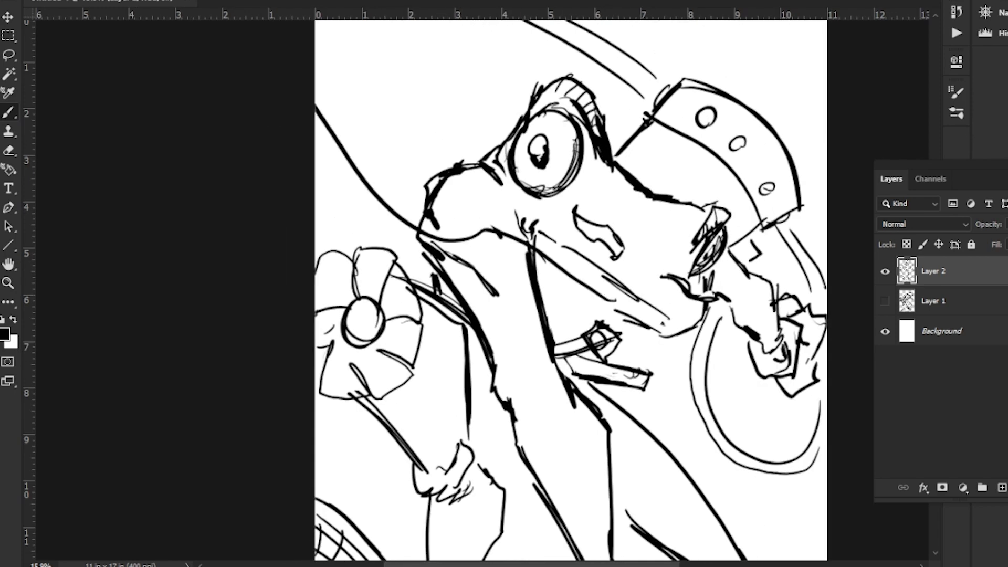
{"action": "mouse_move", "coordinate": [612, 302]}
{"action": "left_mouse_down"}
{"action": "mouse_move", "coordinate": [509, 250]}
{"action": "mouse_move", "coordinate": [457, 252]}
{"action": "mouse_move", "coordinate": [415, 238]}
{"action": "mouse_move", "coordinate": [316, 135]}
{"action": "left_mouse_up"}
Delete the arm line overlapping the tube with a lasso selection and darken the tube's edge beside the shoulder
{"action": "key", "text": "l"}
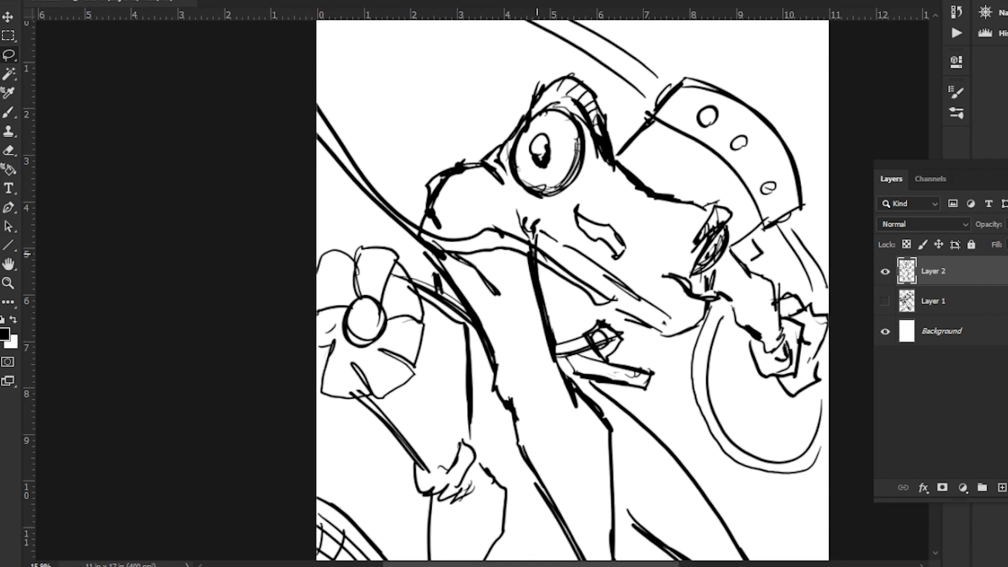
{"action": "mouse_move", "coordinate": [543, 253]}
{"action": "left_mouse_down"}
{"action": "mouse_move", "coordinate": [388, 214]}
{"action": "mouse_move", "coordinate": [542, 253]}
{"action": "left_mouse_up"}
{"action": "key", "text": "Delete"}
{"action": "key", "text": "ctrl+d"}
{"action": "key", "text": "b"}
{"action": "left_click_drag", "start_coordinate": [435, 245], "coordinate": [381, 202]}
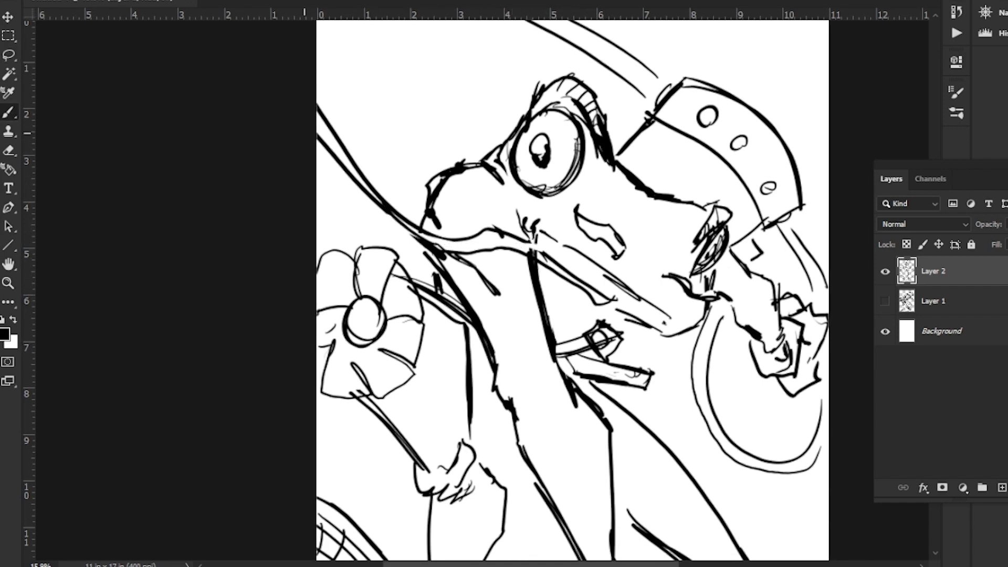
Ink a pointed hooked shape hanging from the page's top edge and close the small shape at the mouth's corner
{"action": "left_click_drag", "start_coordinate": [430, 82], "coordinate": [454, 150]}
{"action": "mouse_move", "coordinate": [480, 82]}
{"action": "left_mouse_down"}
{"action": "mouse_move", "coordinate": [437, 147]}
{"action": "mouse_move", "coordinate": [467, 82]}
{"action": "left_mouse_up"}
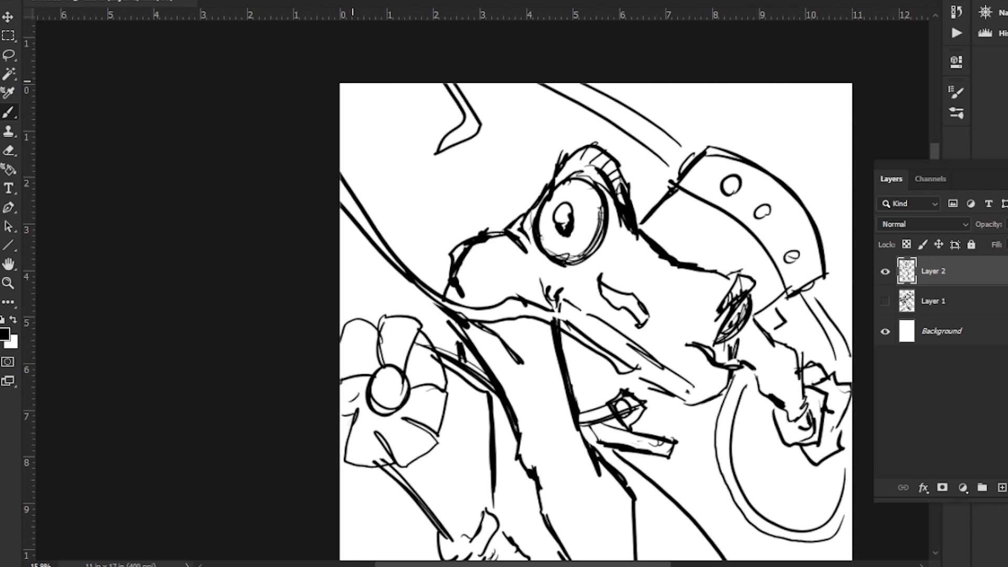
{"action": "mouse_move", "coordinate": [414, 352]}
{"action": "left_mouse_down"}
{"action": "mouse_move", "coordinate": [396, 255]}
{"action": "mouse_move", "coordinate": [363, 185]}
{"action": "left_mouse_up"}
{"action": "scroll", "coordinate": [541, 289], "scroll_direction": "up", "scroll_amount": 3}
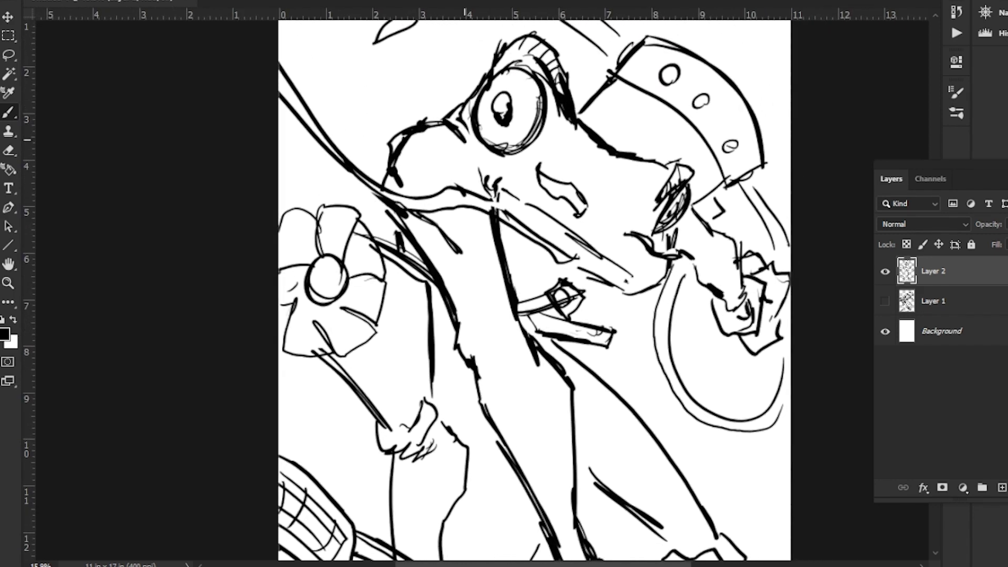
{"action": "left_click_drag", "start_coordinate": [554, 89], "coordinate": [551, 137]}
{"action": "mouse_move", "coordinate": [626, 236]}
{"action": "left_mouse_down"}
{"action": "mouse_move", "coordinate": [627, 256]}
{"action": "mouse_move", "coordinate": [653, 255]}
{"action": "left_mouse_up"}
{"action": "mouse_move", "coordinate": [422, 274]}
{"action": "left_mouse_down"}
{"action": "mouse_move", "coordinate": [411, 214]}
{"action": "mouse_move", "coordinate": [394, 227]}
{"action": "left_mouse_up"}
{"action": "left_click_drag", "start_coordinate": [355, 298], "coordinate": [464, 78]}
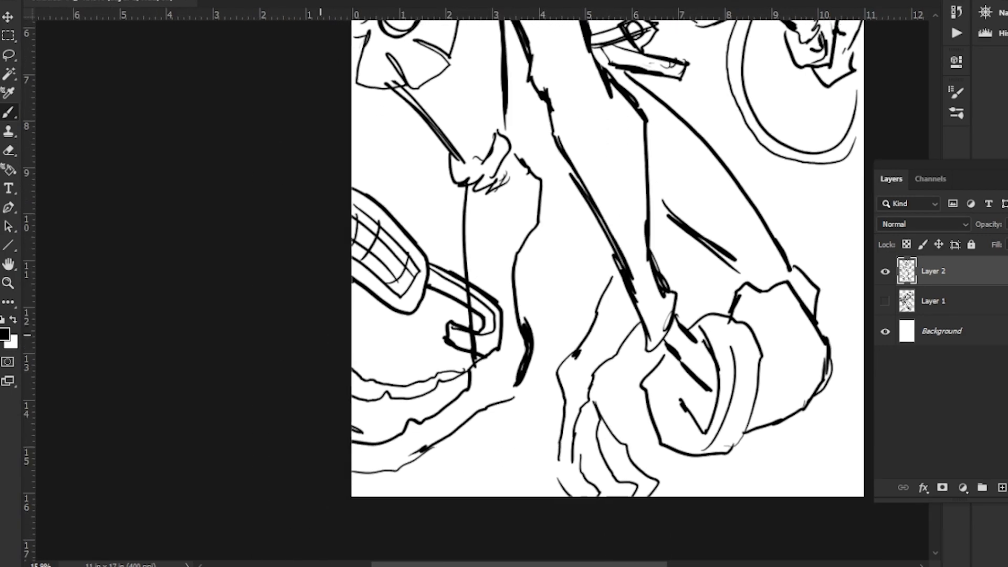
{"action": "left_click_drag", "start_coordinate": [374, 253], "coordinate": [381, 260]}
{"action": "scroll", "coordinate": [452, 262], "scroll_direction": "up", "scroll_amount": 2}
{"action": "scroll", "coordinate": [452, 263], "scroll_direction": "right", "scroll_amount": 2}
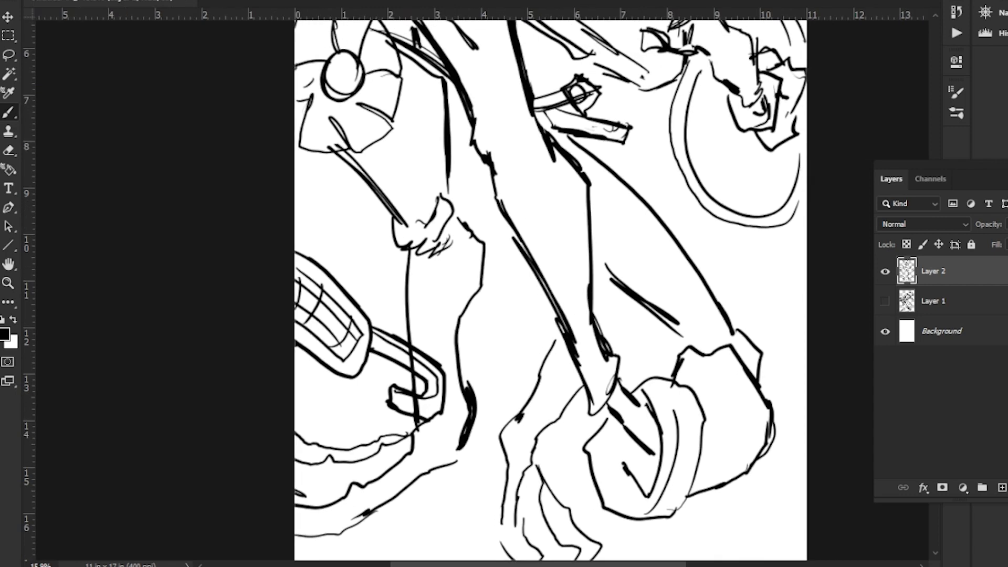
Add a new empty layer between Layer 1 and Layer 2
{"action": "left_click", "coordinate": [942, 331]}
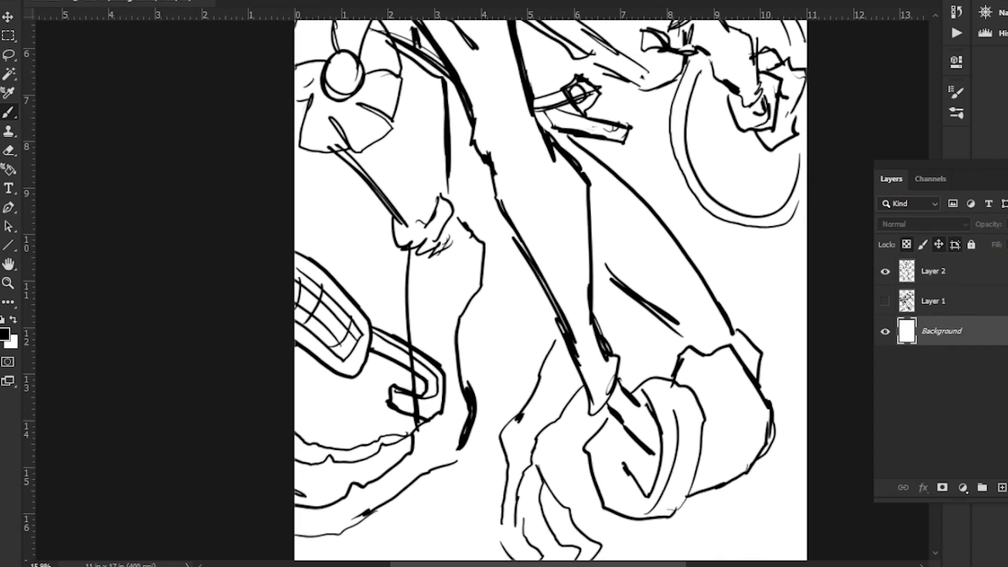
{"action": "left_click", "coordinate": [933, 302]}
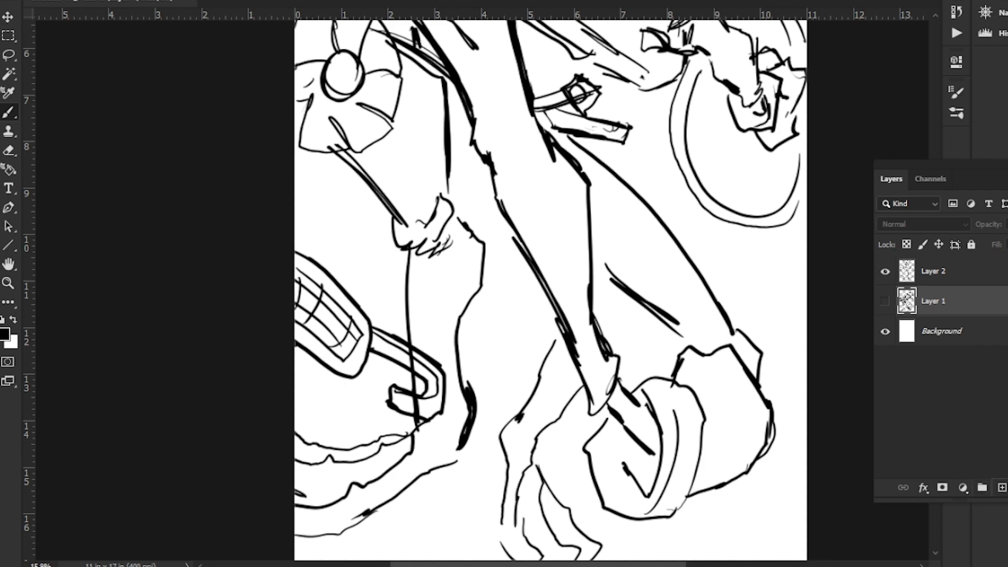
{"action": "key", "text": "ctrl+shift+alt+n"}
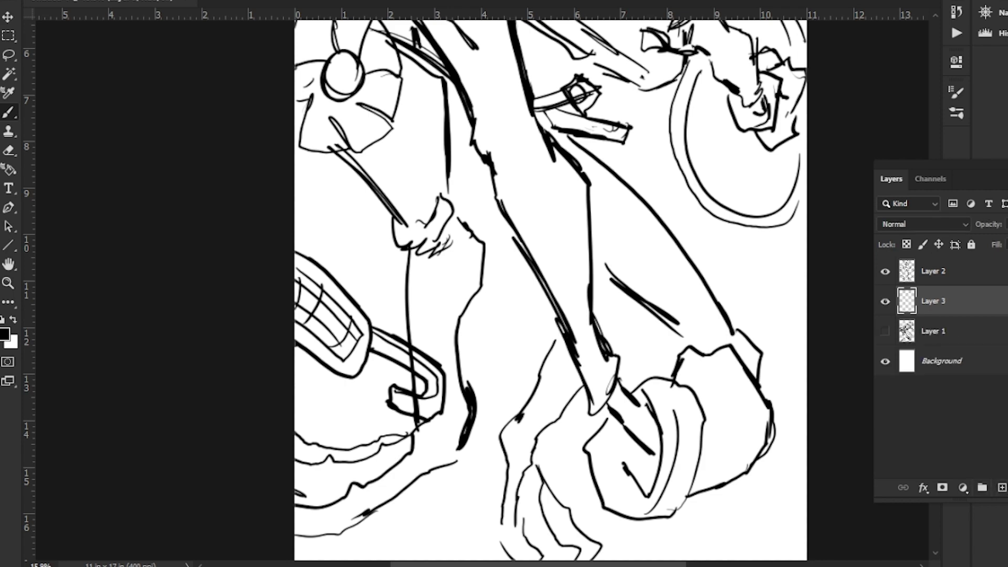
Fill the underside of the creature's right leg with black using a freehand selection from the knee down to the ankle
{"action": "left_click_drag", "start_coordinate": [472, 230], "coordinate": [417, 234]}
{"action": "key", "text": "l"}
{"action": "left_click_drag", "start_coordinate": [537, 208], "coordinate": [678, 346]}
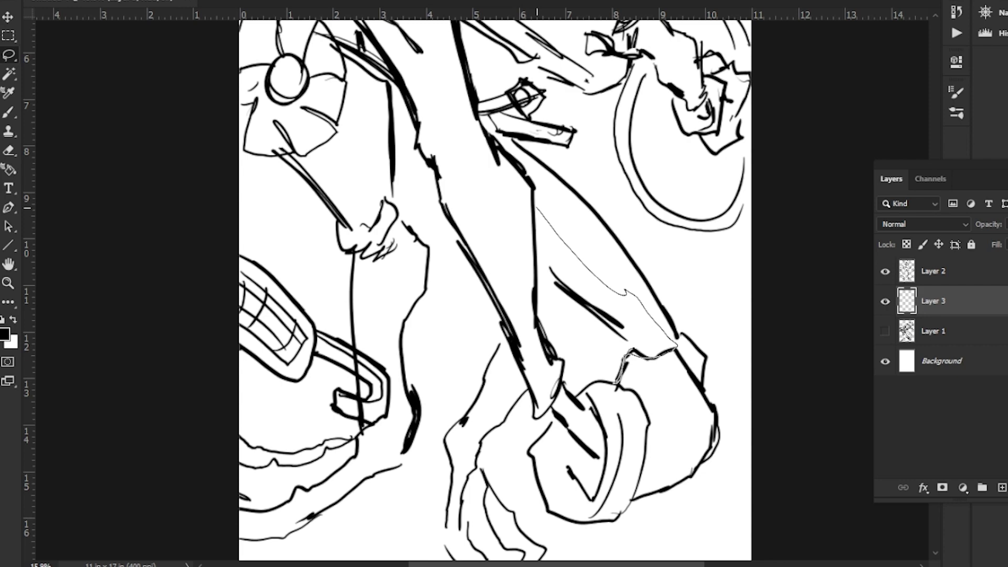
{"action": "mouse_move", "coordinate": [634, 348]}
{"action": "left_mouse_down"}
{"action": "mouse_move", "coordinate": [543, 270]}
{"action": "mouse_move", "coordinate": [537, 210]}
{"action": "left_mouse_up"}
{"action": "key", "text": "alt+BackSpace"}
Fill the small angular patch at the right leg's heel with black using a freehand selection
{"action": "left_click_drag", "start_coordinate": [598, 345], "coordinate": [527, 192]}
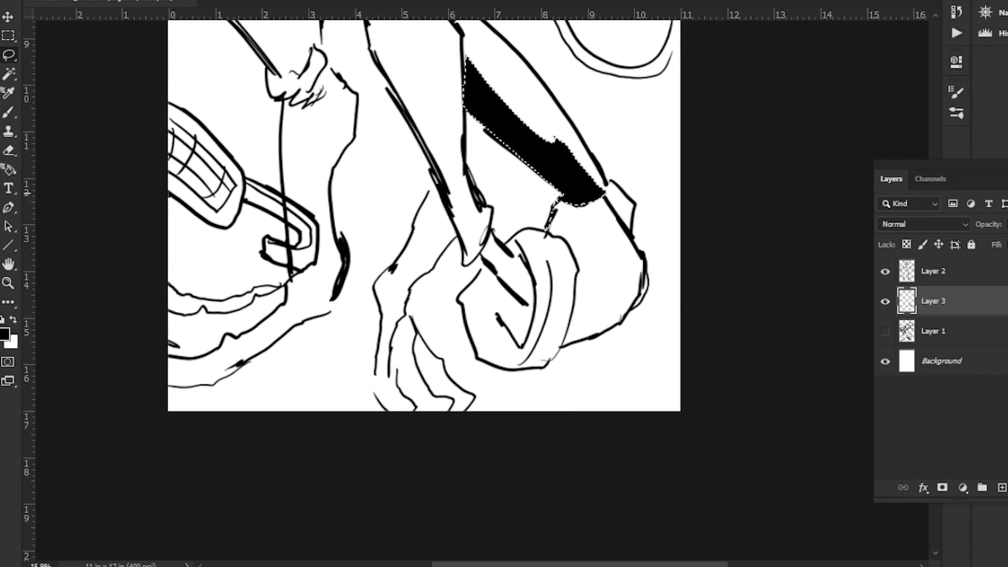
{"action": "mouse_move", "coordinate": [602, 188]}
{"action": "left_mouse_down"}
{"action": "mouse_move", "coordinate": [623, 218]}
{"action": "mouse_move", "coordinate": [654, 370]}
{"action": "left_mouse_up"}
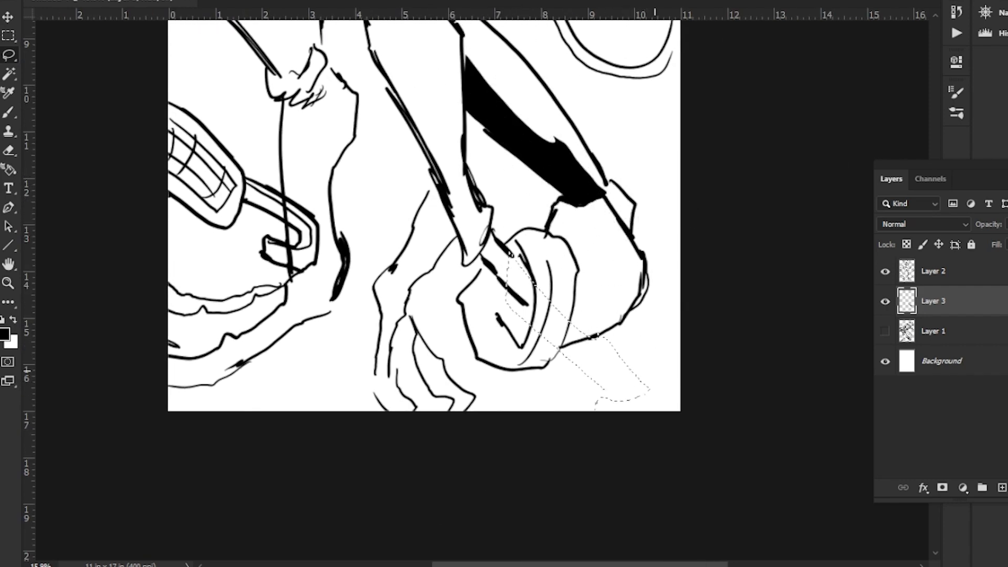
{"action": "key", "text": "ctrl+d"}
{"action": "key", "text": "alt+BackSpace"}
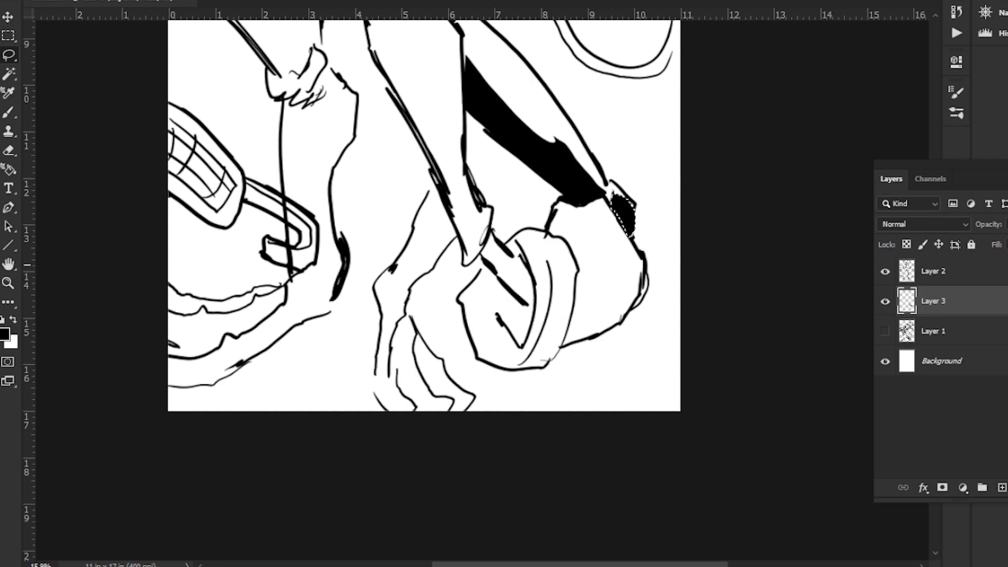
{"action": "key", "text": "ctrl+d"}
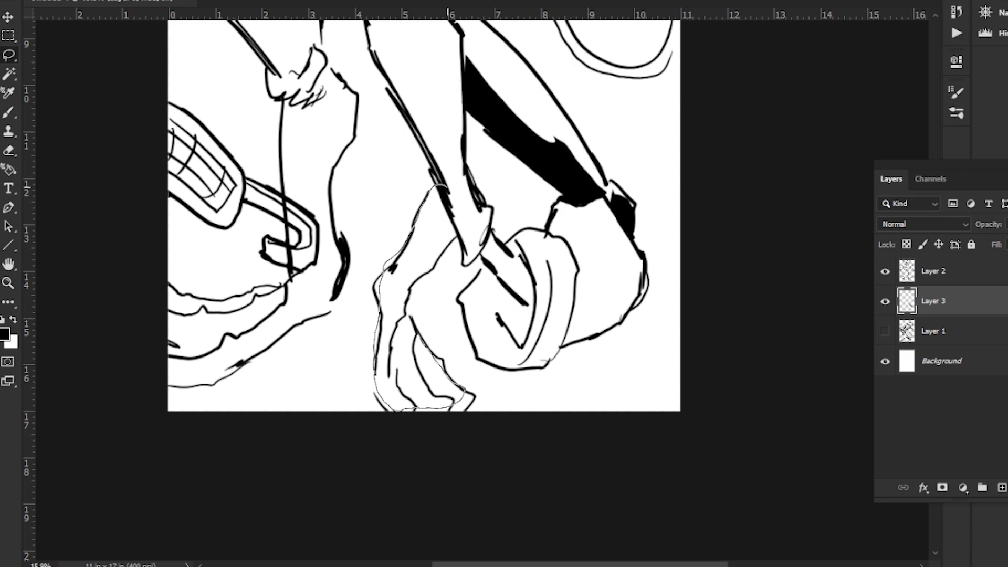
Fill the long curved shape behind the central leg's ankle, reaching down to the page's lower edge, with black
{"action": "left_click_drag", "start_coordinate": [448, 187], "coordinate": [448, 236]}
{"action": "key", "text": "alt+BackSpace"}
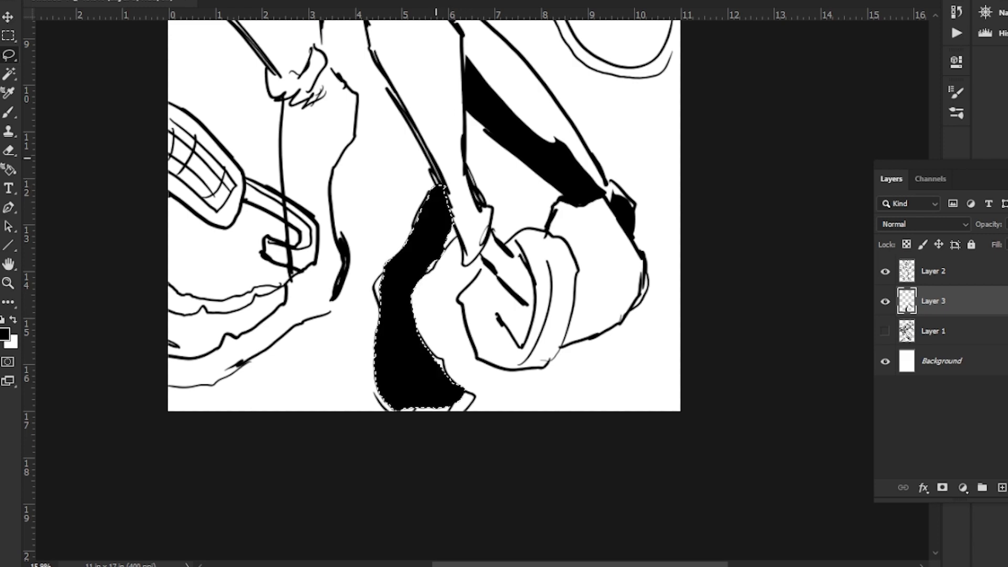
{"action": "left_click_drag", "start_coordinate": [339, 180], "coordinate": [410, 347]}
{"action": "key", "text": "ctrl+d"}
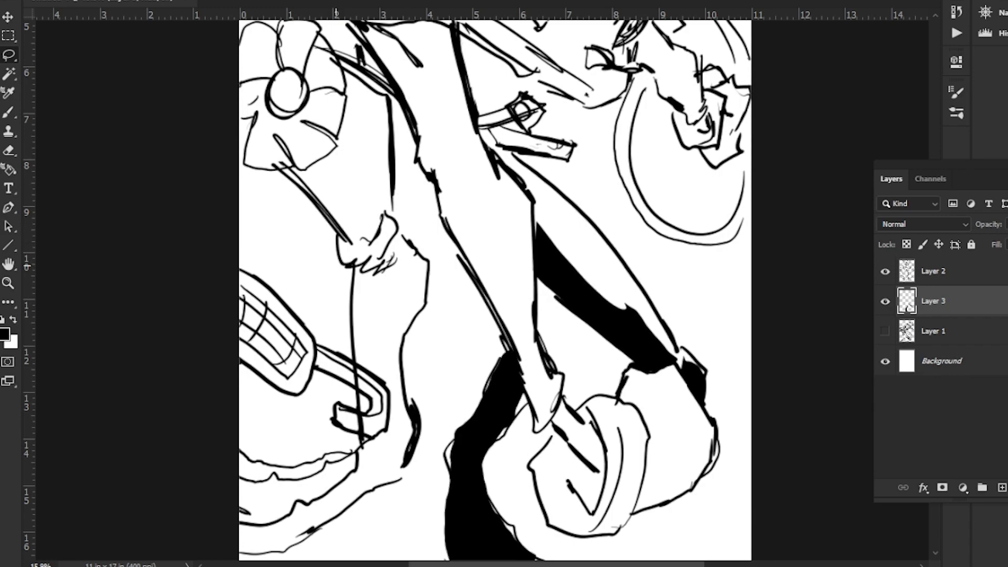
Brush short hatch marks across the central leg's ankle and thin contour lines up its shin
{"action": "mouse_move", "coordinate": [336, 266]}
{"action": "left_mouse_down"}
{"action": "mouse_move", "coordinate": [429, 345]}
{"action": "mouse_move", "coordinate": [411, 379]}
{"action": "left_mouse_up"}
{"action": "left_click_drag", "start_coordinate": [464, 264], "coordinate": [456, 202]}
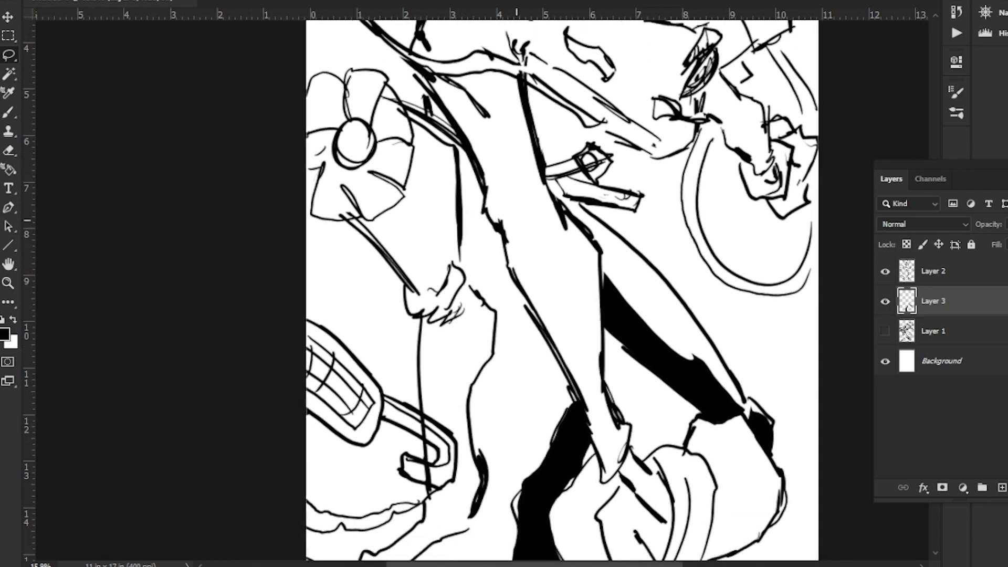
{"action": "scroll", "coordinate": [516, 219], "scroll_direction": "down", "scroll_amount": 3}
{"action": "key", "text": "b"}
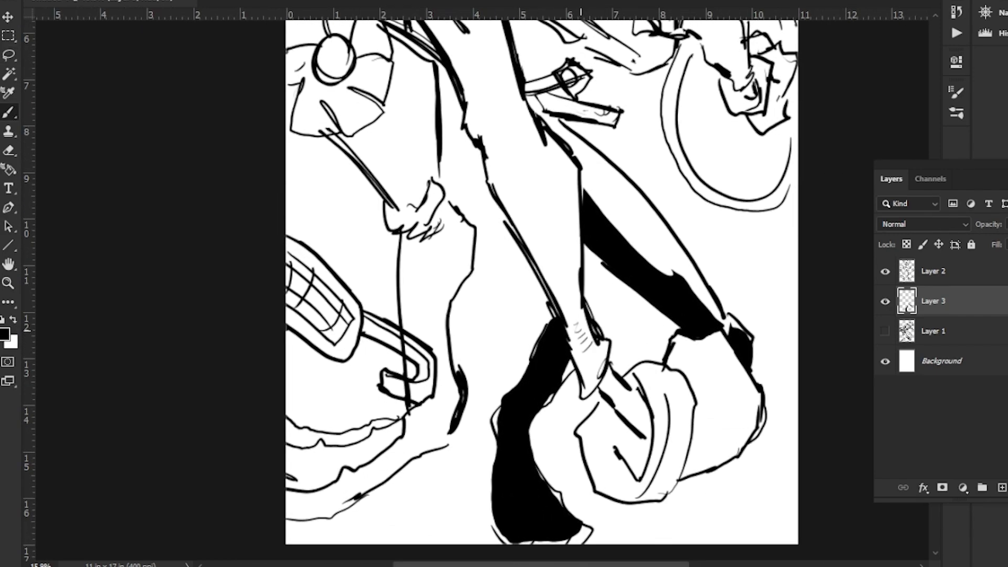
{"action": "left_click_drag", "start_coordinate": [574, 326], "coordinate": [552, 272]}
{"action": "scroll", "coordinate": [533, 273], "scroll_direction": "up", "scroll_amount": 2}
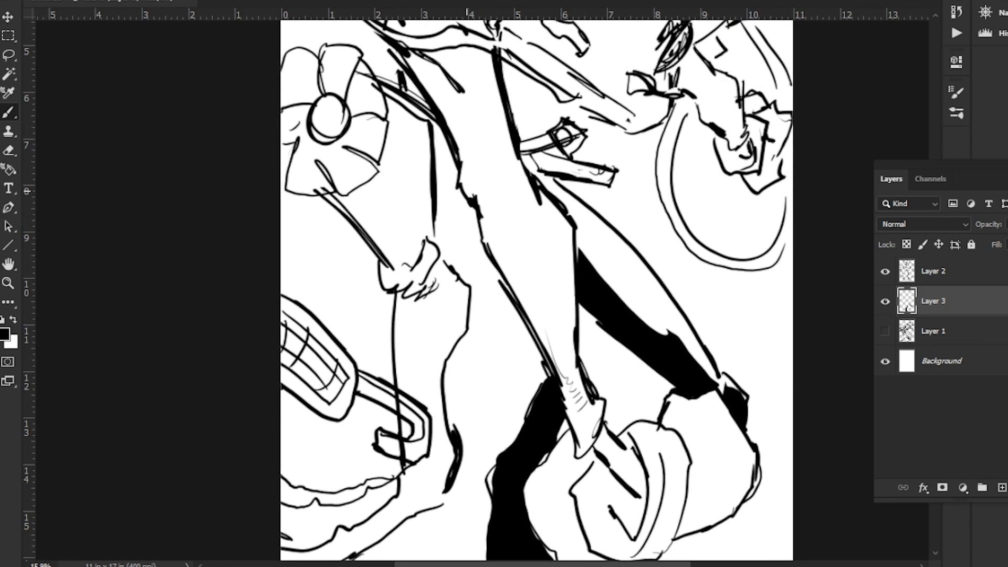
{"action": "mouse_move", "coordinate": [534, 167]}
{"action": "left_mouse_down"}
{"action": "mouse_move", "coordinate": [573, 263]}
{"action": "mouse_move", "coordinate": [572, 334]}
{"action": "left_mouse_up"}
Ink short crease strokes around the central leg's knee
{"action": "left_click_drag", "start_coordinate": [459, 164], "coordinate": [487, 235]}
{"action": "left_click_drag", "start_coordinate": [453, 172], "coordinate": [470, 198]}
{"action": "left_click_drag", "start_coordinate": [477, 150], "coordinate": [477, 184]}
{"action": "mouse_move", "coordinate": [480, 190]}
{"action": "left_mouse_down"}
{"action": "mouse_move", "coordinate": [484, 212]}
{"action": "mouse_move", "coordinate": [477, 193]}
{"action": "left_mouse_up"}
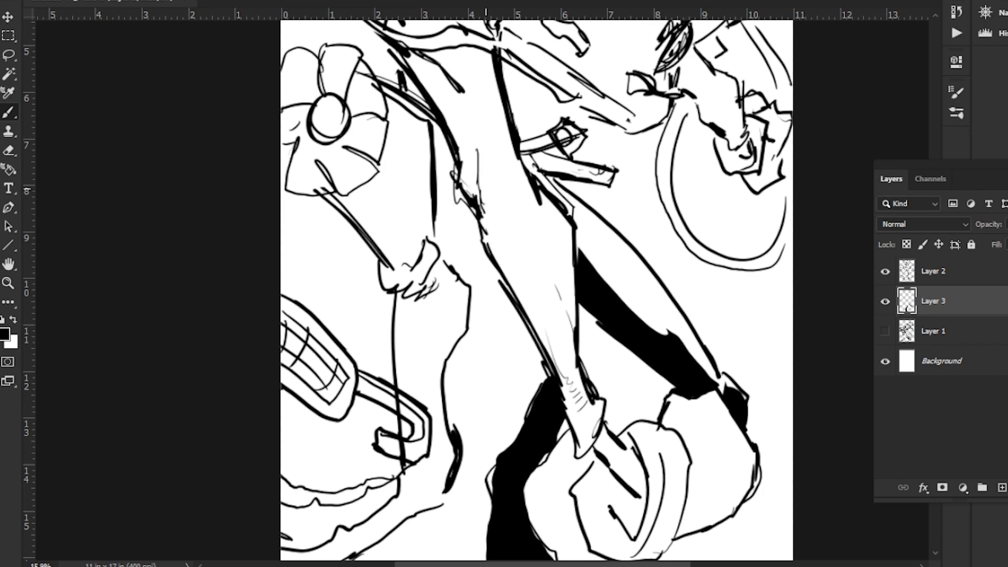
Hatch beneath the dark shoulder wedge and ink a thin wavy line down the inside of the rear arm
{"action": "mouse_move", "coordinate": [502, 141]}
{"action": "left_mouse_down"}
{"action": "mouse_move", "coordinate": [537, 209]}
{"action": "mouse_move", "coordinate": [546, 335]}
{"action": "mouse_move", "coordinate": [511, 264]}
{"action": "left_mouse_up"}
{"action": "mouse_move", "coordinate": [423, 67]}
{"action": "left_mouse_down"}
{"action": "mouse_move", "coordinate": [486, 223]}
{"action": "mouse_move", "coordinate": [525, 251]}
{"action": "left_mouse_up"}
{"action": "left_click_drag", "start_coordinate": [487, 223], "coordinate": [492, 254]}
{"action": "mouse_move", "coordinate": [469, 223]}
{"action": "left_mouse_down"}
{"action": "mouse_move", "coordinate": [461, 213]}
{"action": "mouse_move", "coordinate": [482, 231]}
{"action": "left_mouse_up"}
{"action": "mouse_move", "coordinate": [482, 231]}
{"action": "left_mouse_down"}
{"action": "mouse_move", "coordinate": [480, 213]}
{"action": "mouse_move", "coordinate": [504, 245]}
{"action": "left_mouse_up"}
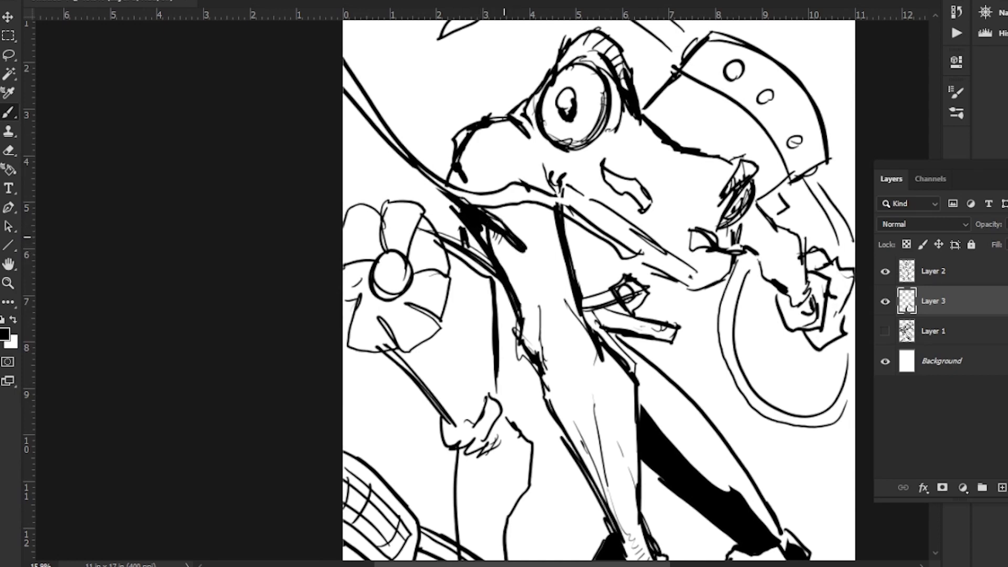
{"action": "mouse_move", "coordinate": [467, 283]}
{"action": "left_mouse_down"}
{"action": "mouse_move", "coordinate": [472, 176]}
{"action": "mouse_move", "coordinate": [486, 288]}
{"action": "left_mouse_up"}
{"action": "left_click_drag", "start_coordinate": [418, 315], "coordinate": [422, 134]}
Delete the section of leg line crossing the hooked pipe on Layer 2 using lasso selections
{"action": "key", "text": "l"}
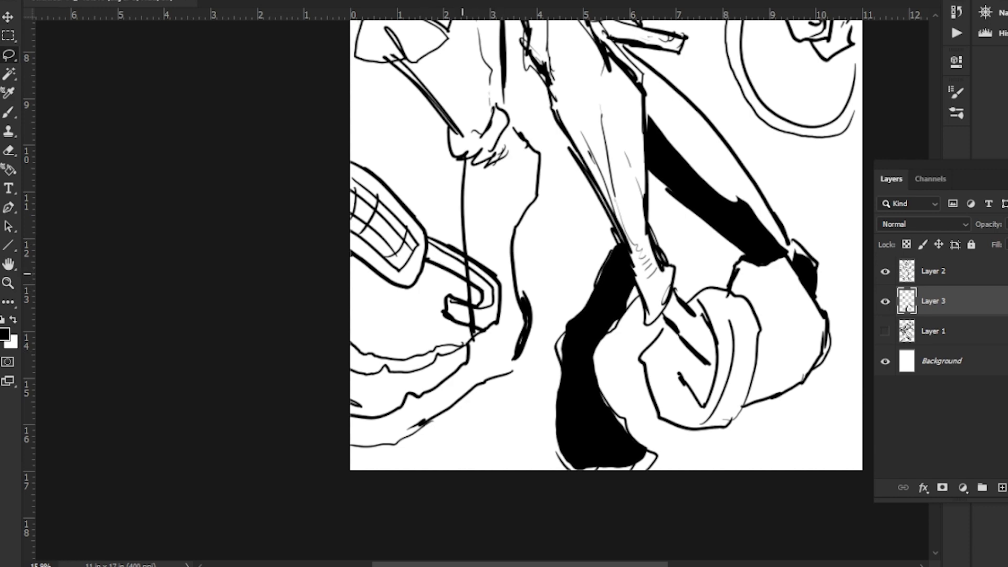
{"action": "key", "text": "alt+bracketright"}
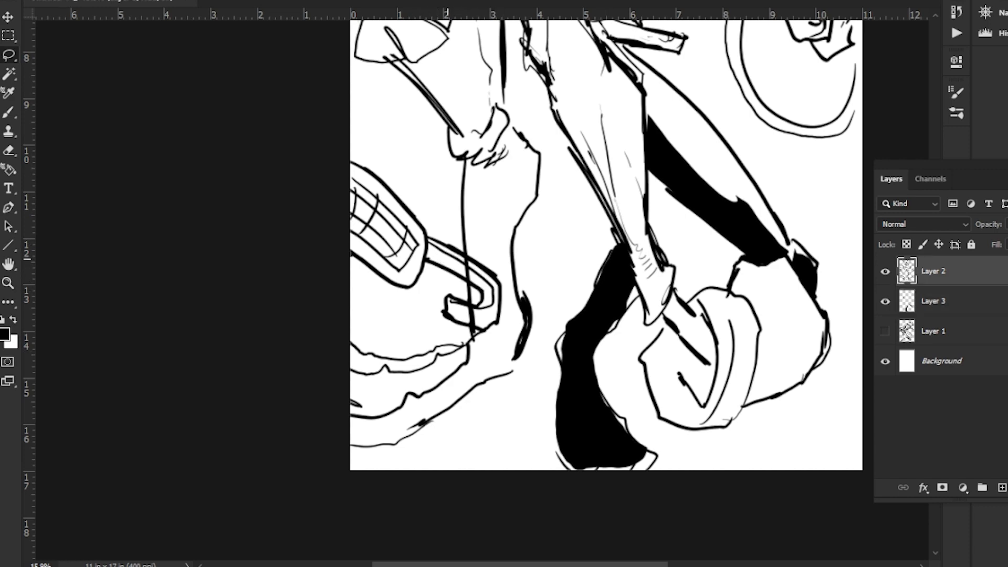
{"action": "mouse_move", "coordinate": [448, 258]}
{"action": "left_mouse_down"}
{"action": "mouse_move", "coordinate": [479, 281]}
{"action": "mouse_move", "coordinate": [446, 257]}
{"action": "left_mouse_up"}
{"action": "key", "text": "Delete"}
{"action": "key", "text": "ctrl+d"}
{"action": "key", "text": "Delete"}
{"action": "left_click_drag", "start_coordinate": [479, 310], "coordinate": [466, 298]}
{"action": "key", "text": "ctrl+d"}
Ink a rounded, heavier tip on the hooked pipe and undo the trial circle beside it
{"action": "key", "text": "b"}
{"action": "key", "text": "l"}
{"action": "key", "text": "b"}
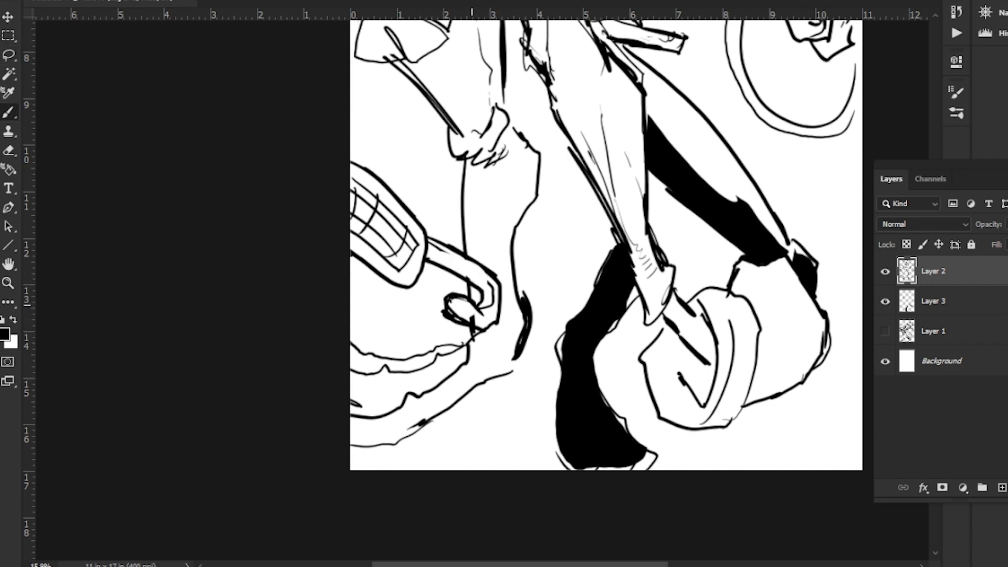
{"action": "key", "text": "l"}
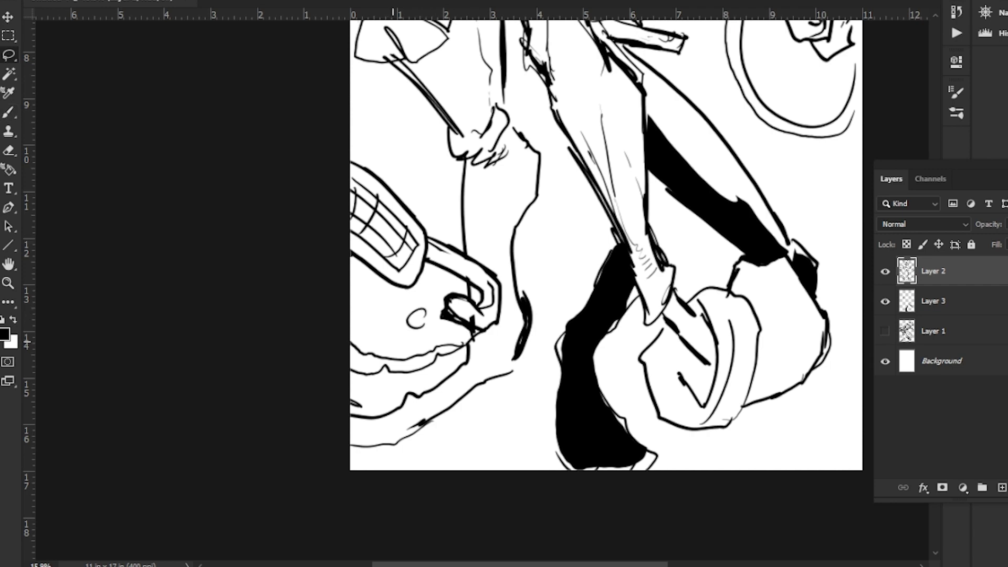
{"action": "key", "text": "ctrl+z"}
Add speckles, a small spot and short hatching to the left leg's knee and shin on Layer 3
{"action": "left_click_drag", "start_coordinate": [411, 281], "coordinate": [409, 362]}
{"action": "left_click", "coordinate": [934, 300]}
{"action": "left_click_drag", "start_coordinate": [353, 145], "coordinate": [361, 191]}
{"action": "scroll", "coordinate": [595, 290], "scroll_direction": "down", "scroll_amount": 2}
{"action": "key", "text": "b"}
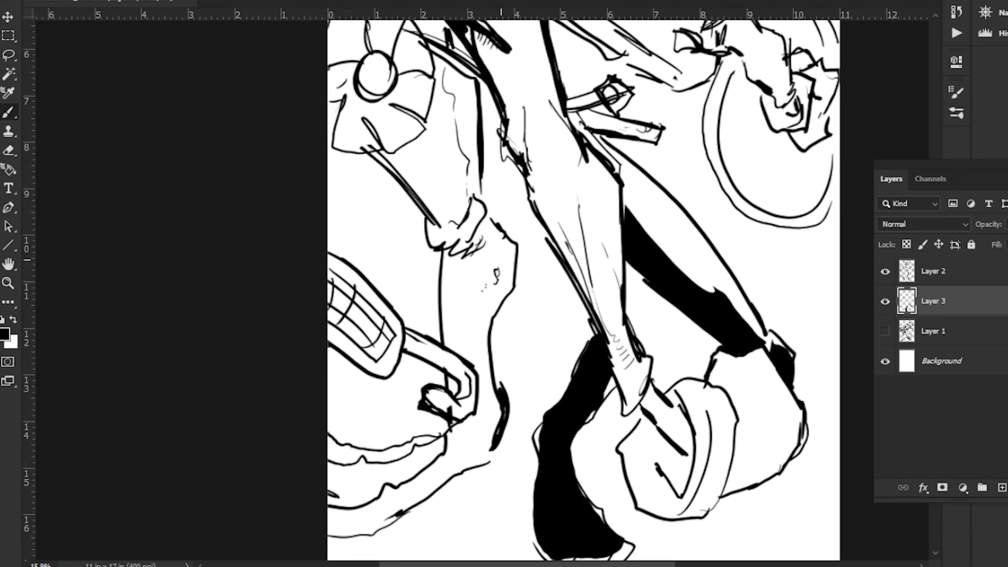
{"action": "mouse_move", "coordinate": [508, 251]}
{"action": "left_mouse_down"}
{"action": "mouse_move", "coordinate": [505, 290]}
{"action": "mouse_move", "coordinate": [487, 314]}
{"action": "mouse_move", "coordinate": [499, 388]}
{"action": "left_mouse_up"}
{"action": "left_click_drag", "start_coordinate": [492, 432], "coordinate": [500, 403]}
Ink crease lines, a small spot and toe details on the left foot
{"action": "mouse_move", "coordinate": [442, 465]}
{"action": "left_mouse_down"}
{"action": "mouse_move", "coordinate": [452, 422]}
{"action": "mouse_move", "coordinate": [522, 315]}
{"action": "left_mouse_up"}
{"action": "left_click_drag", "start_coordinate": [487, 345], "coordinate": [403, 373]}
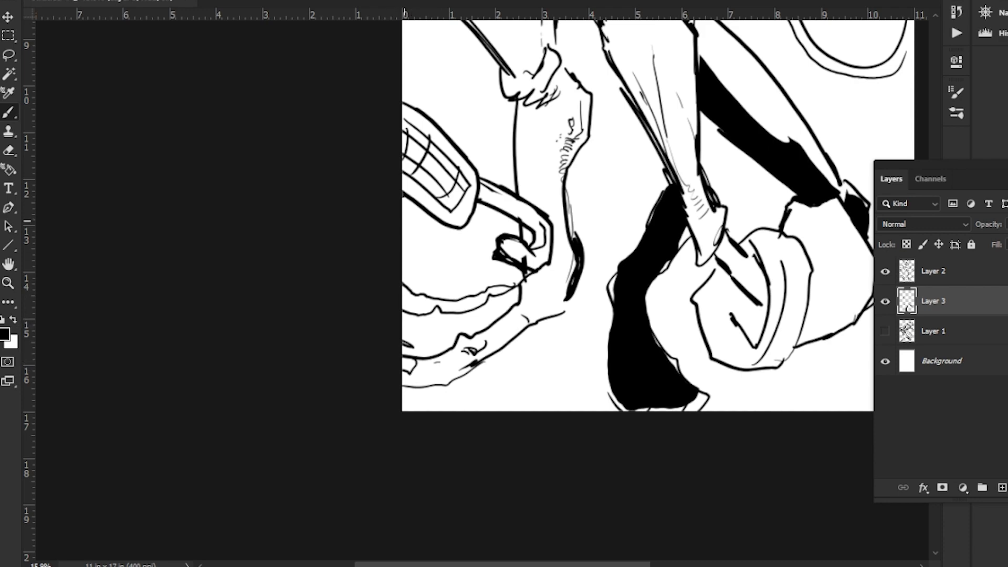
{"action": "scroll", "coordinate": [404, 359], "scroll_direction": "up", "scroll_amount": 2}
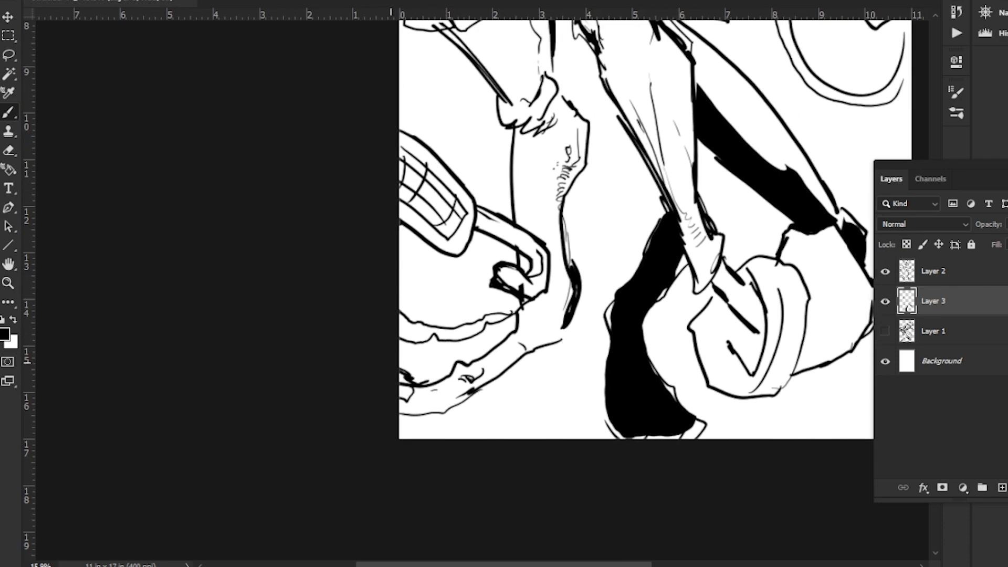
{"action": "mouse_move", "coordinate": [416, 321]}
{"action": "left_mouse_down"}
{"action": "mouse_move", "coordinate": [400, 331]}
{"action": "mouse_move", "coordinate": [416, 343]}
{"action": "mouse_move", "coordinate": [444, 327]}
{"action": "mouse_move", "coordinate": [475, 334]}
{"action": "left_mouse_up"}
{"action": "mouse_move", "coordinate": [464, 337]}
{"action": "left_mouse_down"}
{"action": "mouse_move", "coordinate": [484, 332]}
{"action": "mouse_move", "coordinate": [443, 334]}
{"action": "left_mouse_up"}
Hatch short strokes around the inside of the eyeball's lower rim
{"action": "left_click_drag", "start_coordinate": [489, 100], "coordinate": [462, 374]}
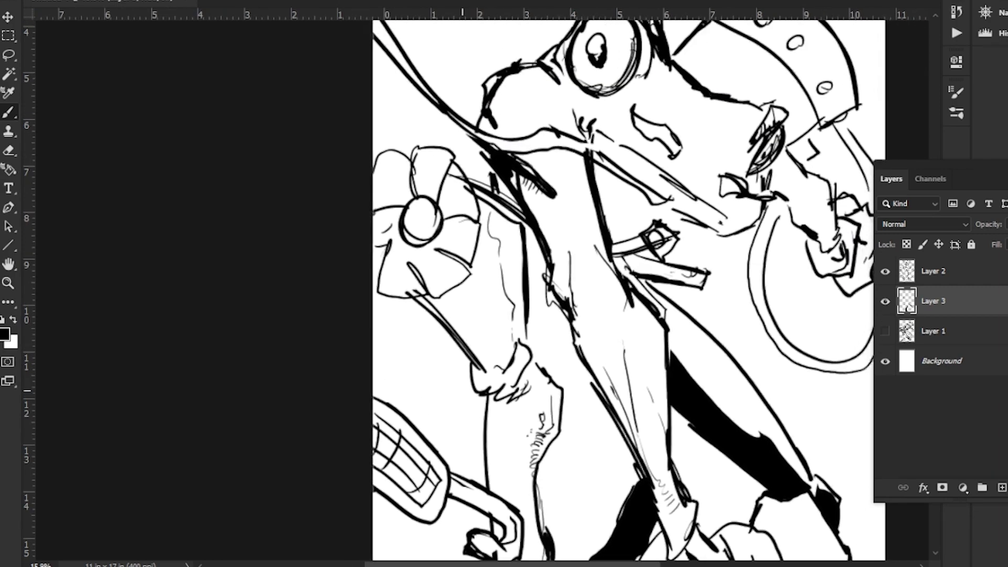
{"action": "left_click_drag", "start_coordinate": [494, 234], "coordinate": [481, 373]}
{"action": "key", "text": "z"}
{"action": "left_click_drag", "start_coordinate": [536, 126], "coordinate": [496, 118]}
{"action": "key", "text": "l"}
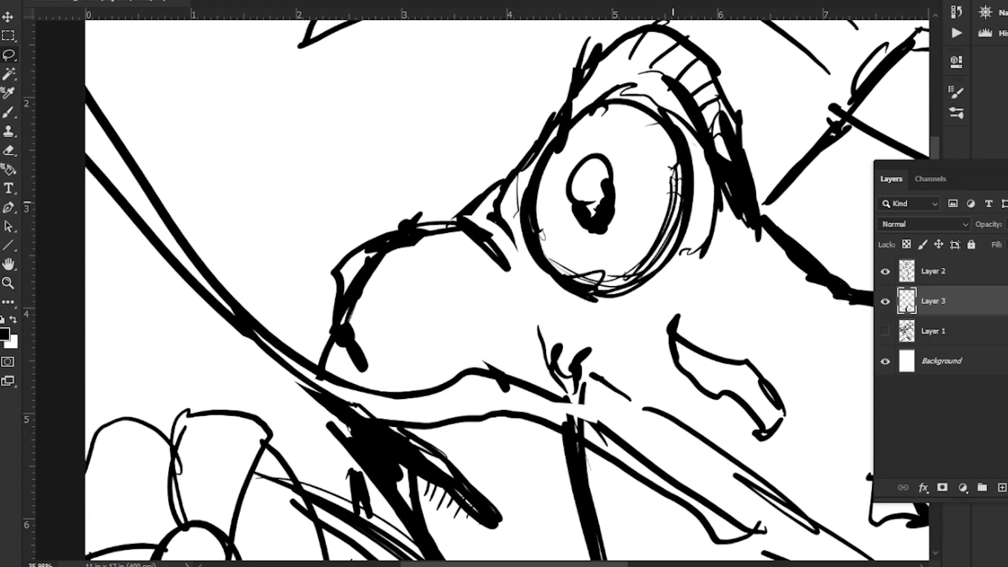
{"action": "key", "text": "b"}
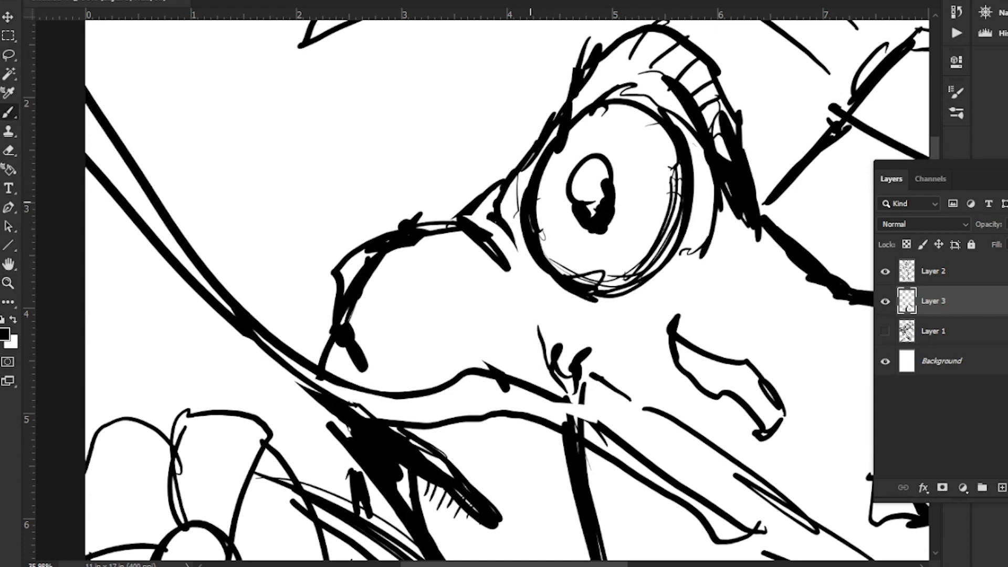
{"action": "mouse_move", "coordinate": [535, 204]}
{"action": "left_mouse_down"}
{"action": "mouse_move", "coordinate": [559, 268]}
{"action": "mouse_move", "coordinate": [602, 282]}
{"action": "left_mouse_up"}
{"action": "mouse_move", "coordinate": [607, 270]}
{"action": "left_mouse_down"}
{"action": "mouse_move", "coordinate": [610, 286]}
{"action": "mouse_move", "coordinate": [660, 256]}
{"action": "mouse_move", "coordinate": [666, 215]}
{"action": "mouse_move", "coordinate": [682, 223]}
{"action": "mouse_move", "coordinate": [674, 208]}
{"action": "left_mouse_up"}
Erase the stray lines outside the eyeball's lower-right rim on Layer 2 and thicken that rim on Layer 3
{"action": "key", "text": "l"}
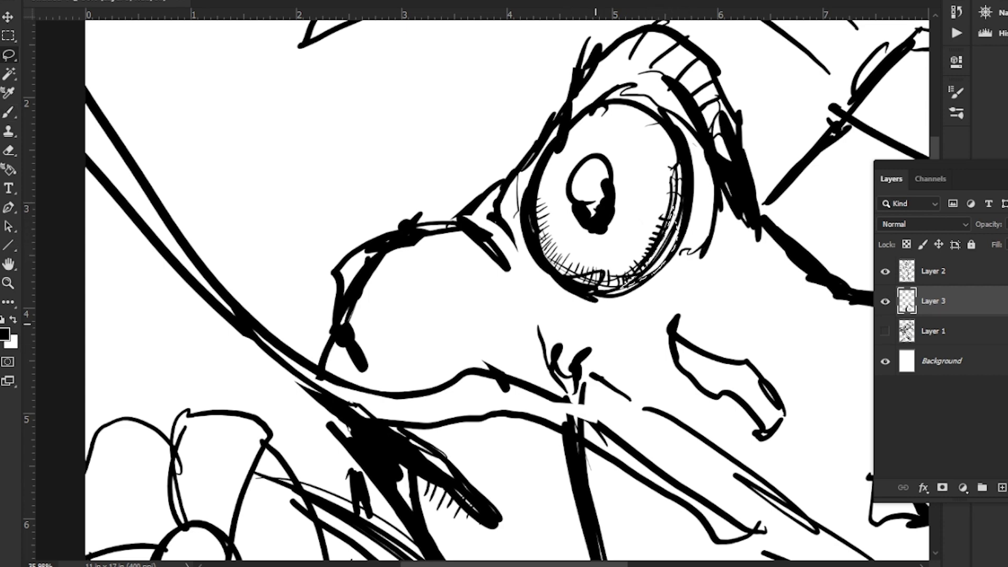
{"action": "key", "text": "alt+bracketright"}
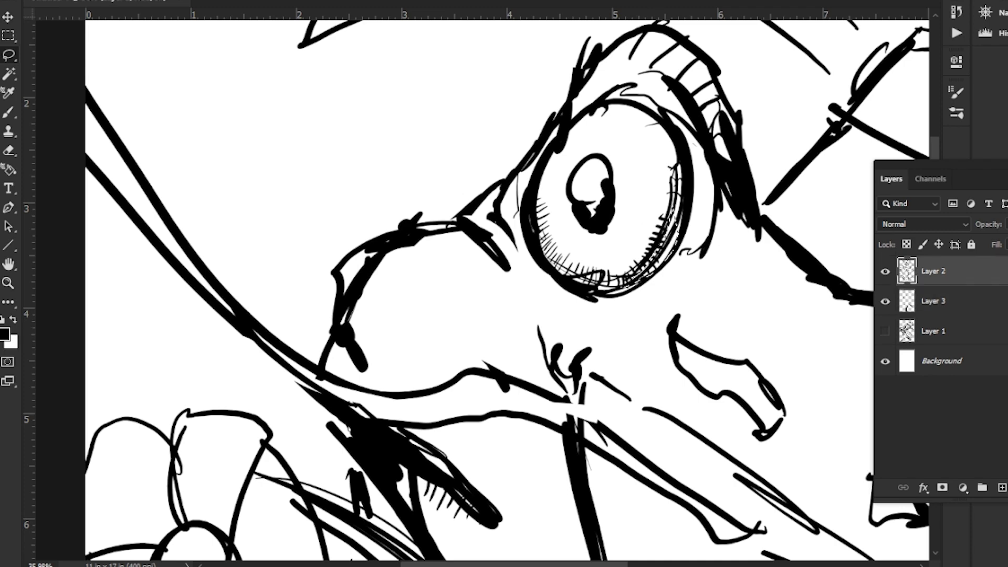
{"action": "key", "text": "b"}
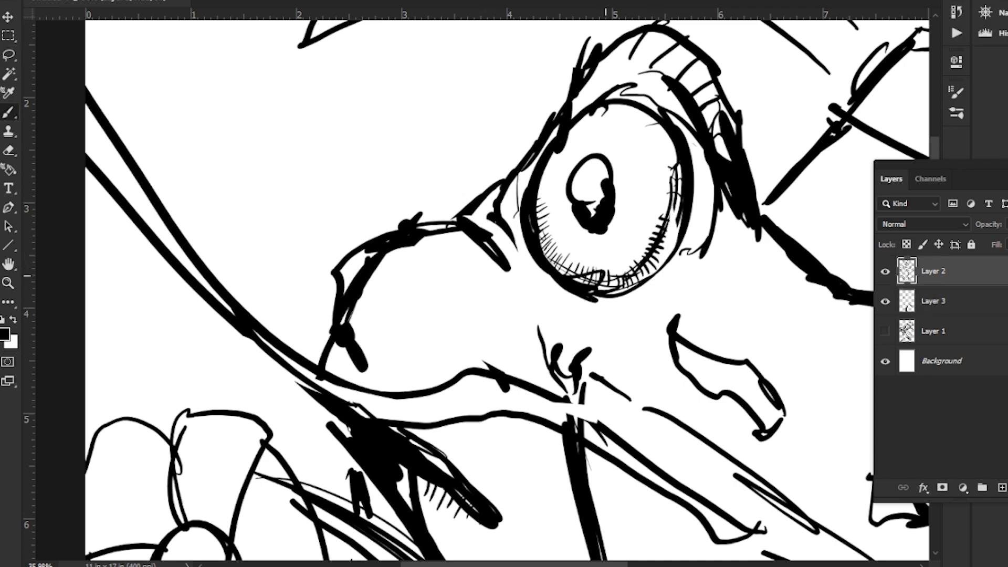
{"action": "key", "text": "alt+bracketleft"}
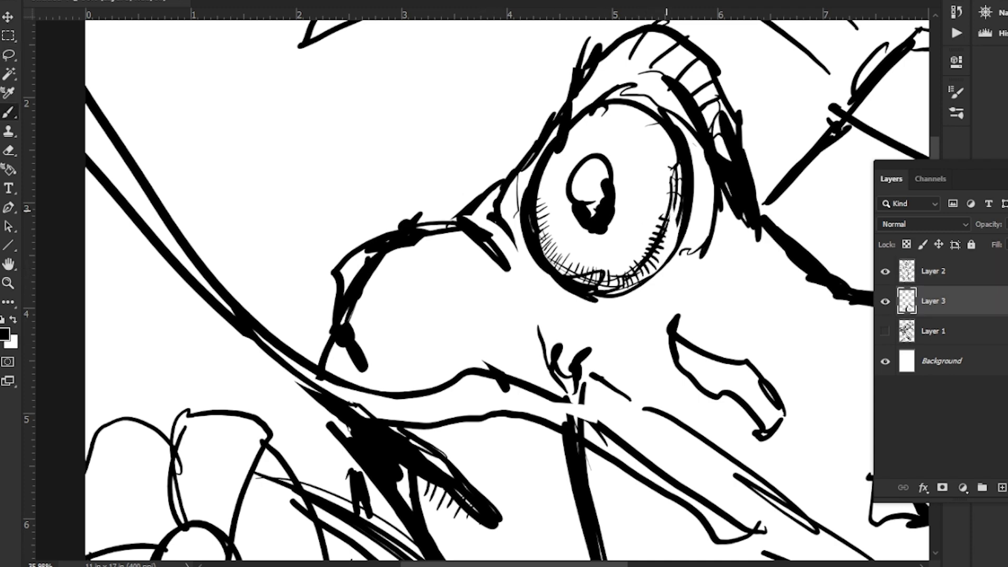
{"action": "mouse_move", "coordinate": [667, 194]}
{"action": "left_mouse_down"}
{"action": "mouse_move", "coordinate": [663, 239]}
{"action": "mouse_move", "coordinate": [610, 290]}
{"action": "left_mouse_up"}
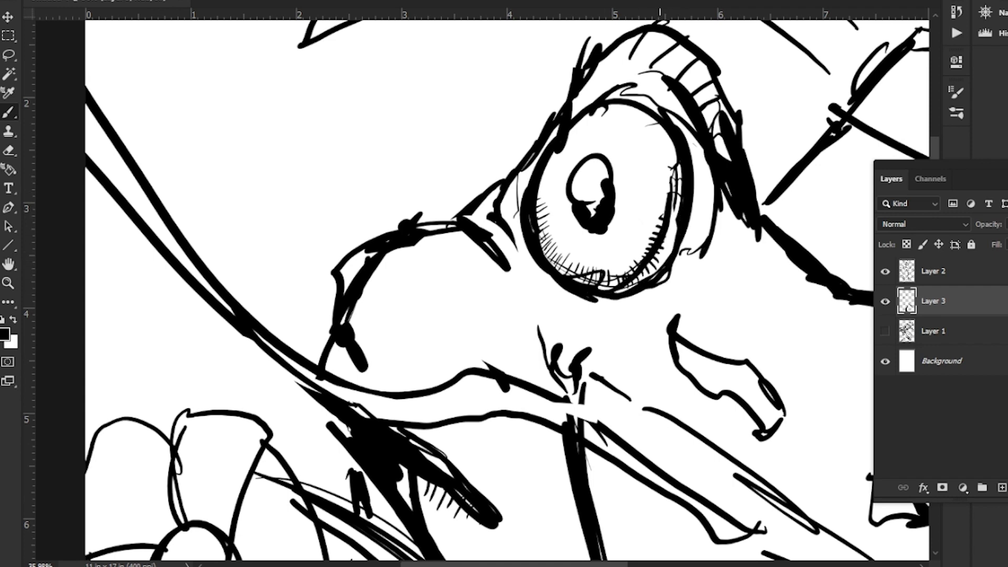
Add small marks to the eye's outer lower lid and shade the eyeball's upper-right area with diagonal hatching
{"action": "mouse_move", "coordinate": [710, 227]}
{"action": "left_mouse_down"}
{"action": "mouse_move", "coordinate": [670, 279]}
{"action": "mouse_move", "coordinate": [686, 266]}
{"action": "left_mouse_up"}
{"action": "left_click_drag", "start_coordinate": [530, 290], "coordinate": [524, 366]}
{"action": "mouse_move", "coordinate": [631, 124]}
{"action": "left_mouse_down"}
{"action": "mouse_move", "coordinate": [632, 157]}
{"action": "mouse_move", "coordinate": [655, 159]}
{"action": "left_mouse_up"}
{"action": "left_click_drag", "start_coordinate": [625, 140], "coordinate": [621, 153]}
{"action": "left_click_drag", "start_coordinate": [605, 131], "coordinate": [684, 242]}
{"action": "mouse_move", "coordinate": [629, 167]}
{"action": "left_mouse_down"}
{"action": "mouse_move", "coordinate": [684, 236]}
{"action": "mouse_move", "coordinate": [658, 186]}
{"action": "left_mouse_up"}
{"action": "mouse_move", "coordinate": [604, 161]}
{"action": "left_mouse_down"}
{"action": "mouse_move", "coordinate": [632, 175]}
{"action": "mouse_move", "coordinate": [624, 165]}
{"action": "mouse_move", "coordinate": [667, 238]}
{"action": "left_mouse_up"}
{"action": "mouse_move", "coordinate": [632, 180]}
{"action": "left_mouse_down"}
{"action": "mouse_move", "coordinate": [666, 247]}
{"action": "mouse_move", "coordinate": [661, 266]}
{"action": "left_mouse_up"}
{"action": "left_click_drag", "start_coordinate": [615, 203], "coordinate": [662, 273]}
{"action": "left_click_drag", "start_coordinate": [624, 242], "coordinate": [654, 283]}
Ink creases and dark strokes on the brow and lid along the eye's upper-left side
{"action": "left_click_drag", "start_coordinate": [534, 252], "coordinate": [540, 227]}
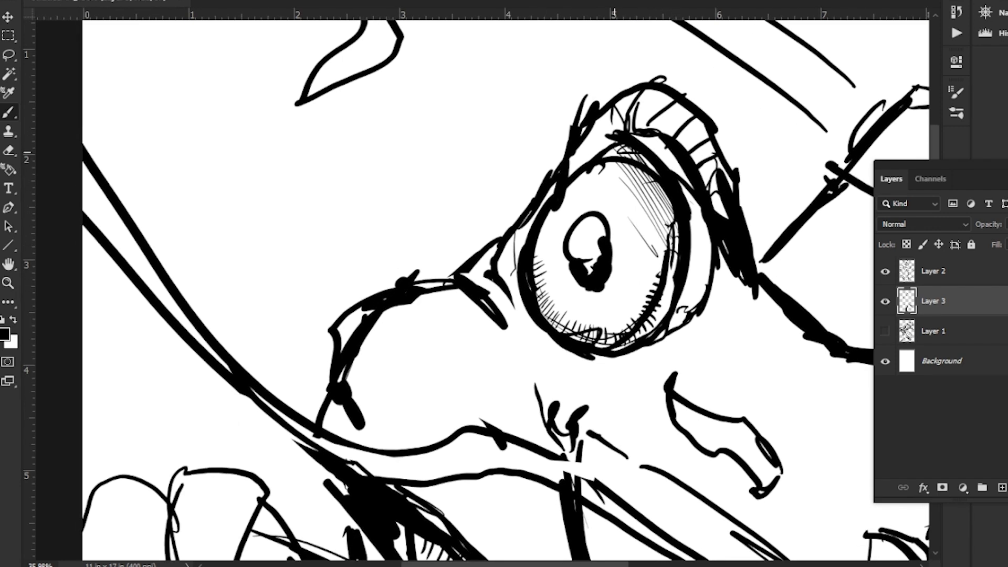
{"action": "mouse_move", "coordinate": [610, 109]}
{"action": "left_mouse_down"}
{"action": "mouse_move", "coordinate": [623, 131]}
{"action": "mouse_move", "coordinate": [602, 145]}
{"action": "mouse_move", "coordinate": [603, 158]}
{"action": "mouse_move", "coordinate": [639, 156]}
{"action": "mouse_move", "coordinate": [577, 149]}
{"action": "left_mouse_up"}
{"action": "left_click_drag", "start_coordinate": [582, 167], "coordinate": [571, 158]}
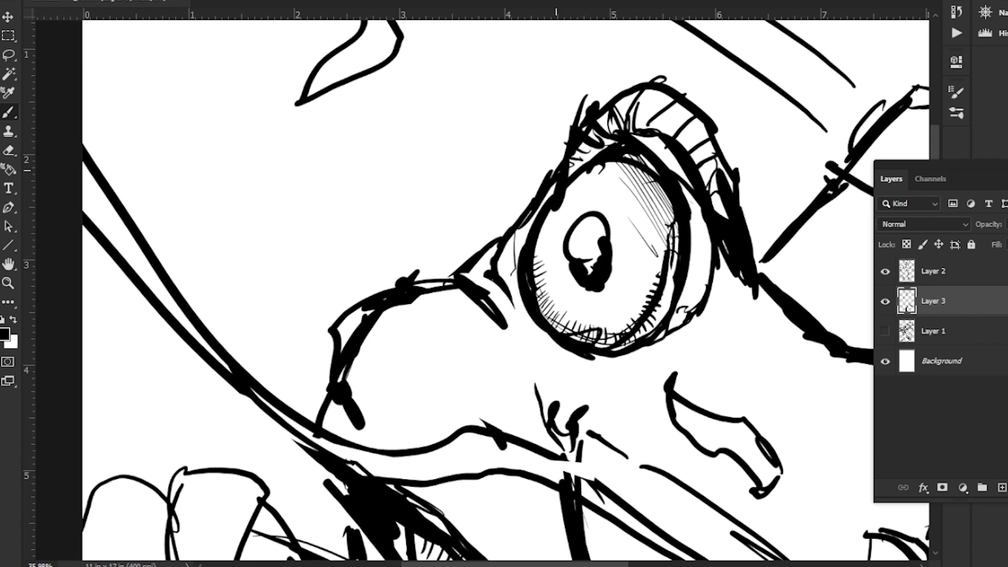
{"action": "left_click_drag", "start_coordinate": [557, 213], "coordinate": [592, 114]}
{"action": "left_click_drag", "start_coordinate": [550, 164], "coordinate": [533, 174]}
{"action": "left_click_drag", "start_coordinate": [545, 175], "coordinate": [539, 182]}
Add short hatch marks along the front of the jaw line and hatching with small spots below the eye's outer corner
{"action": "mouse_move", "coordinate": [567, 395]}
{"action": "left_mouse_down"}
{"action": "mouse_move", "coordinate": [409, 255]}
{"action": "mouse_move", "coordinate": [375, 239]}
{"action": "left_mouse_up"}
{"action": "left_click_drag", "start_coordinate": [641, 312], "coordinate": [663, 297]}
{"action": "mouse_move", "coordinate": [650, 326]}
{"action": "left_mouse_down"}
{"action": "mouse_move", "coordinate": [670, 319]}
{"action": "mouse_move", "coordinate": [697, 330]}
{"action": "mouse_move", "coordinate": [686, 364]}
{"action": "left_mouse_up"}
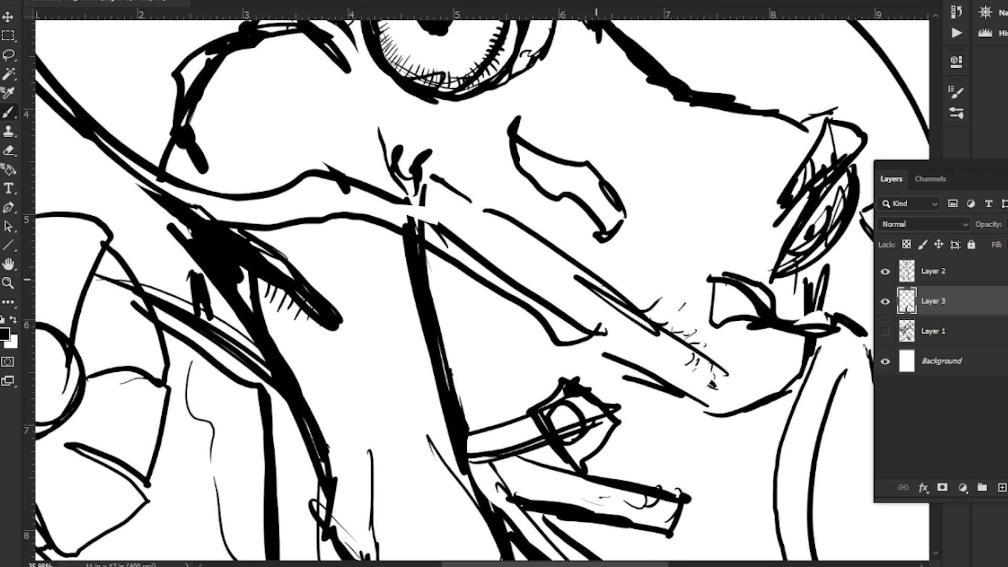
{"action": "scroll", "coordinate": [596, 233], "scroll_direction": "up", "scroll_amount": 5}
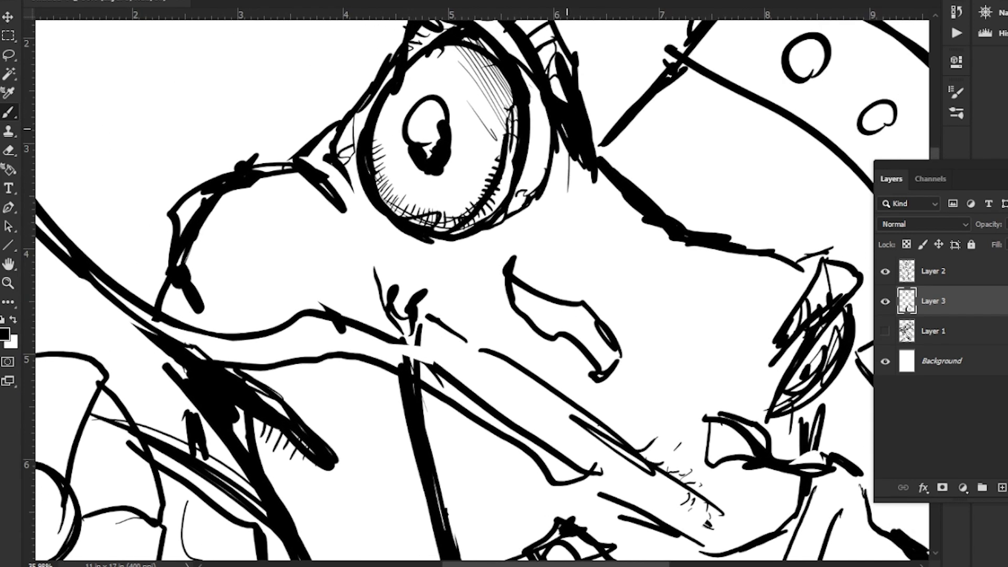
{"action": "mouse_move", "coordinate": [574, 163]}
{"action": "left_mouse_down"}
{"action": "mouse_move", "coordinate": [577, 205]}
{"action": "mouse_move", "coordinate": [607, 233]}
{"action": "left_mouse_up"}
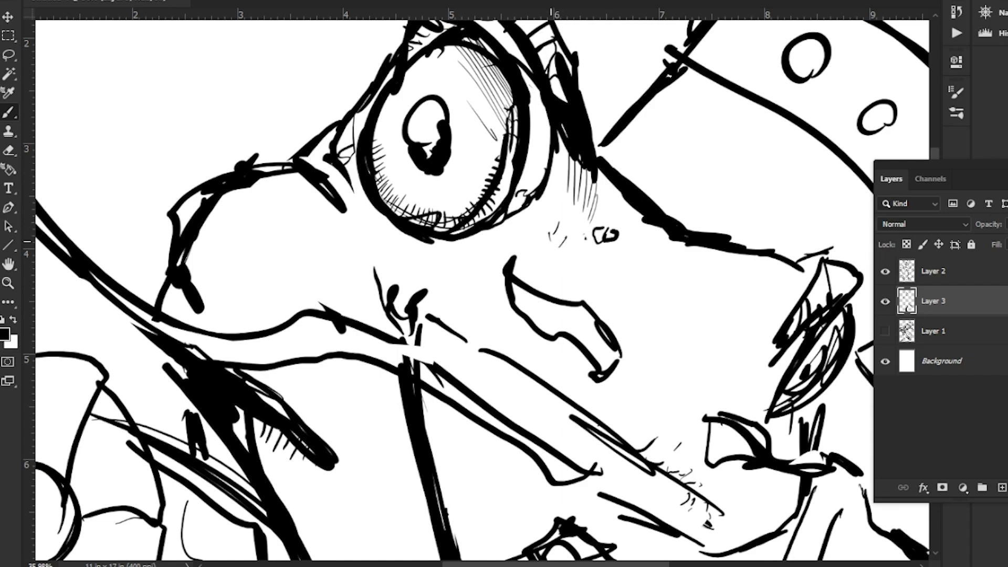
Add small marks below the eye's outer corner and shade the end of the curved cheek marking with fine lines
{"action": "mouse_move", "coordinate": [542, 213]}
{"action": "left_mouse_down"}
{"action": "mouse_move", "coordinate": [539, 203]}
{"action": "mouse_move", "coordinate": [567, 235]}
{"action": "left_mouse_up"}
{"action": "left_click_drag", "start_coordinate": [569, 294], "coordinate": [497, 176]}
{"action": "left_click_drag", "start_coordinate": [707, 244], "coordinate": [694, 298]}
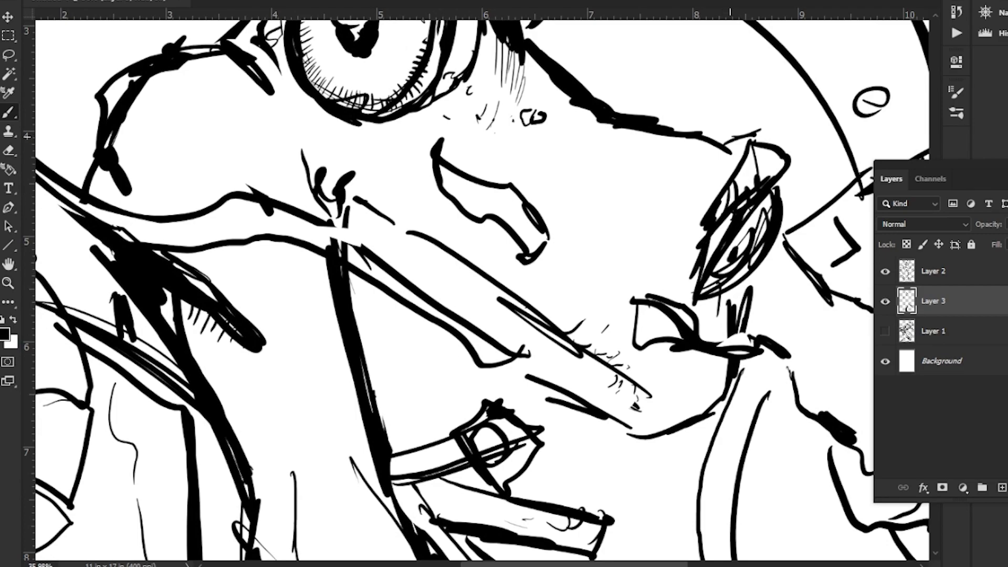
{"action": "left_click_drag", "start_coordinate": [418, 165], "coordinate": [478, 150]}
{"action": "left_click_drag", "start_coordinate": [595, 228], "coordinate": [561, 180]}
{"action": "mouse_move", "coordinate": [599, 228]}
{"action": "left_mouse_down"}
{"action": "mouse_move", "coordinate": [569, 189]}
{"action": "mouse_move", "coordinate": [548, 188]}
{"action": "left_mouse_up"}
{"action": "mouse_move", "coordinate": [461, 227]}
{"action": "left_mouse_down"}
{"action": "mouse_move", "coordinate": [432, 137]}
{"action": "mouse_move", "coordinate": [495, 150]}
{"action": "mouse_move", "coordinate": [506, 104]}
{"action": "left_mouse_up"}
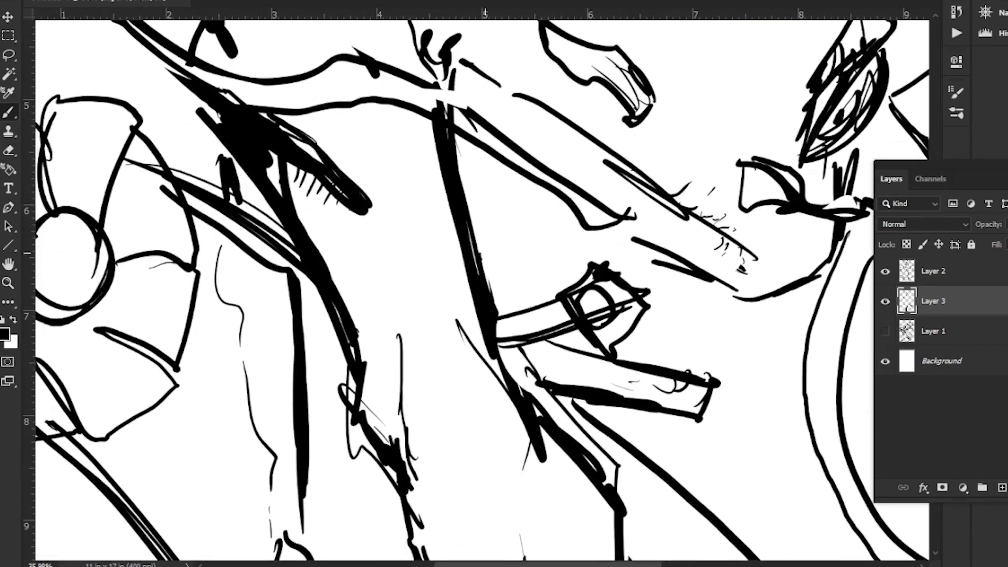
Extend the lower edge of the jaw toward the chin and thicken it with heavy overlapping strokes
{"action": "left_click_drag", "start_coordinate": [380, 158], "coordinate": [450, 224]}
{"action": "mouse_move", "coordinate": [547, 207]}
{"action": "left_mouse_down"}
{"action": "mouse_move", "coordinate": [663, 293]}
{"action": "mouse_move", "coordinate": [720, 313]}
{"action": "mouse_move", "coordinate": [649, 266]}
{"action": "mouse_move", "coordinate": [675, 291]}
{"action": "left_mouse_up"}
{"action": "left_click_drag", "start_coordinate": [592, 233], "coordinate": [614, 246]}
{"action": "left_click_drag", "start_coordinate": [559, 211], "coordinate": [459, 164]}
{"action": "left_click_drag", "start_coordinate": [536, 175], "coordinate": [448, 142]}
{"action": "left_click_drag", "start_coordinate": [415, 134], "coordinate": [469, 277]}
Draw a contour from the eye's inner corner down to the mouth corner and fill the outlined shadow beside it with solid black
{"action": "left_click_drag", "start_coordinate": [497, 150], "coordinate": [551, 262]}
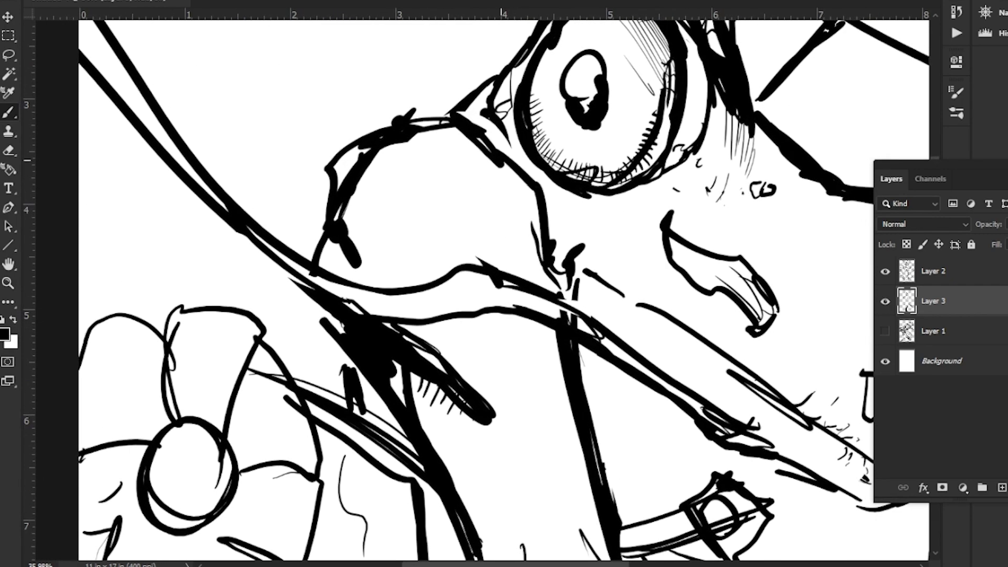
{"action": "left_click_drag", "start_coordinate": [530, 208], "coordinate": [540, 251]}
{"action": "key", "text": "l"}
{"action": "mouse_move", "coordinate": [498, 161]}
{"action": "left_mouse_down"}
{"action": "mouse_move", "coordinate": [522, 179]}
{"action": "mouse_move", "coordinate": [536, 230]}
{"action": "left_mouse_up"}
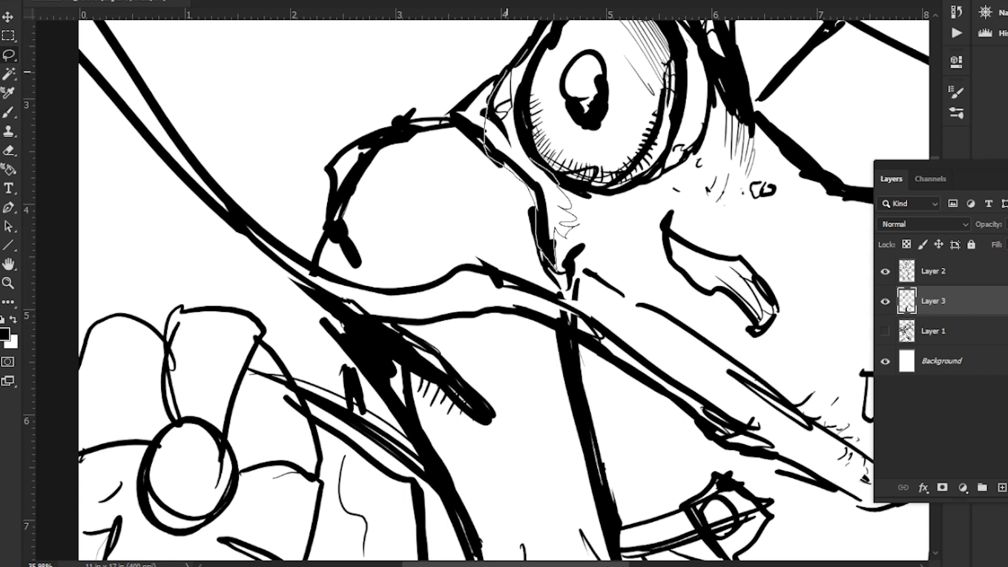
{"action": "left_click_drag", "start_coordinate": [507, 72], "coordinate": [494, 86]}
{"action": "key", "text": "alt+BackSpace"}
{"action": "left_click_drag", "start_coordinate": [447, 231], "coordinate": [433, 176]}
{"action": "key", "text": "ctrl+d"}
{"action": "key", "text": "b"}
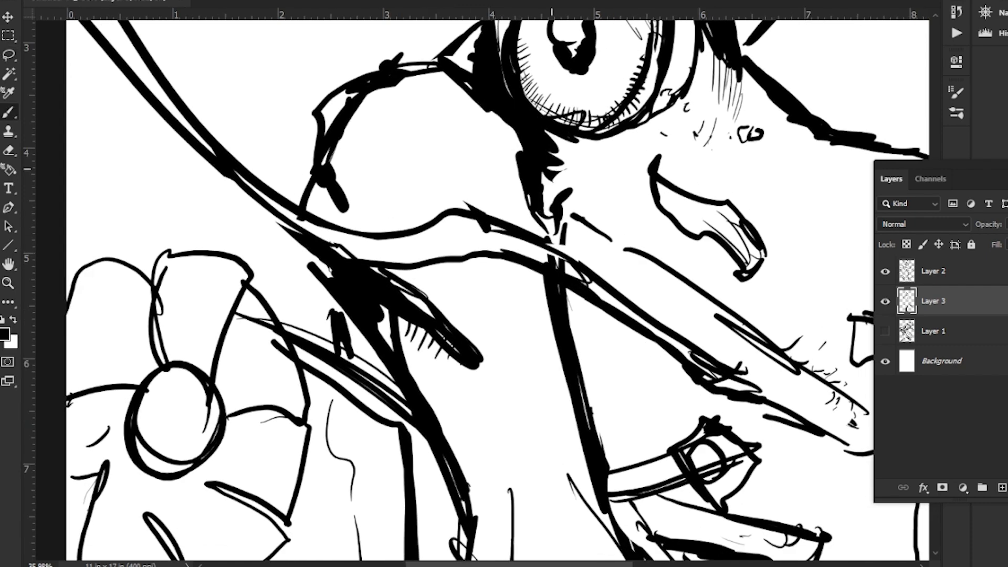
Cross-hatch the cheek beside the black shadow at the mouth corner, fading it outward with short vertical strokes
{"action": "left_click_drag", "start_coordinate": [559, 153], "coordinate": [571, 154]}
{"action": "left_click_drag", "start_coordinate": [568, 161], "coordinate": [579, 163]}
{"action": "mouse_move", "coordinate": [557, 175]}
{"action": "left_mouse_down"}
{"action": "mouse_move", "coordinate": [576, 168]}
{"action": "mouse_move", "coordinate": [571, 176]}
{"action": "left_mouse_up"}
{"action": "left_click_drag", "start_coordinate": [548, 190], "coordinate": [563, 184]}
{"action": "left_click_drag", "start_coordinate": [562, 146], "coordinate": [580, 189]}
{"action": "left_click_drag", "start_coordinate": [576, 146], "coordinate": [596, 196]}
{"action": "left_click_drag", "start_coordinate": [593, 156], "coordinate": [609, 187]}
{"action": "left_click_drag", "start_coordinate": [443, 274], "coordinate": [406, 273]}
{"action": "left_click_drag", "start_coordinate": [562, 263], "coordinate": [527, 188]}
{"action": "key", "text": "b"}
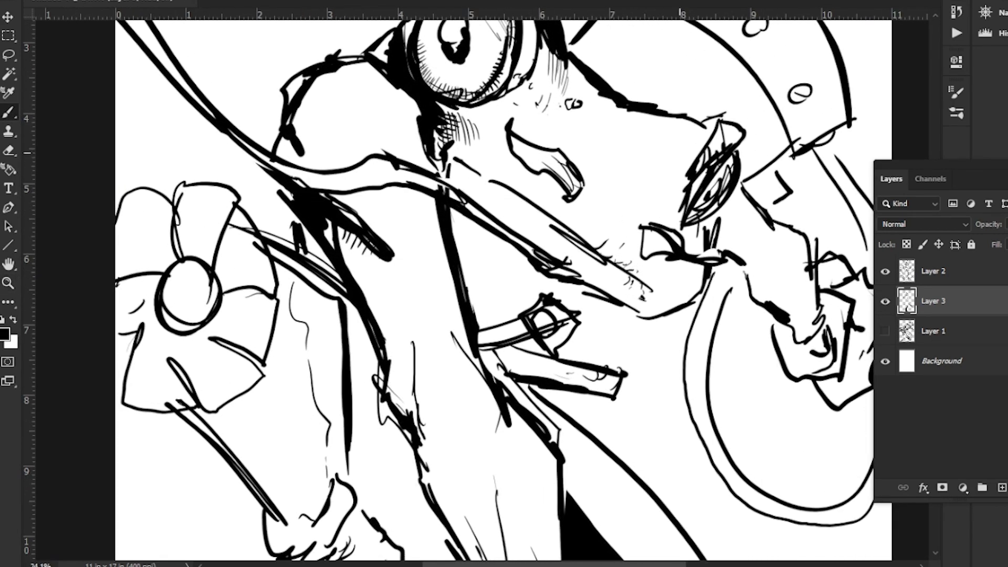
Shade the snout behind the nostril with vertical hatching and add small hatch marks below the eye
{"action": "left_click_drag", "start_coordinate": [686, 131], "coordinate": [683, 202]}
{"action": "left_click_drag", "start_coordinate": [681, 127], "coordinate": [676, 224]}
{"action": "mouse_move", "coordinate": [674, 137]}
{"action": "left_mouse_down"}
{"action": "mouse_move", "coordinate": [672, 202]}
{"action": "mouse_move", "coordinate": [666, 189]}
{"action": "left_mouse_up"}
{"action": "left_click_drag", "start_coordinate": [678, 200], "coordinate": [675, 227]}
{"action": "left_click_drag", "start_coordinate": [663, 164], "coordinate": [658, 210]}
{"action": "left_click_drag", "start_coordinate": [670, 188], "coordinate": [667, 219]}
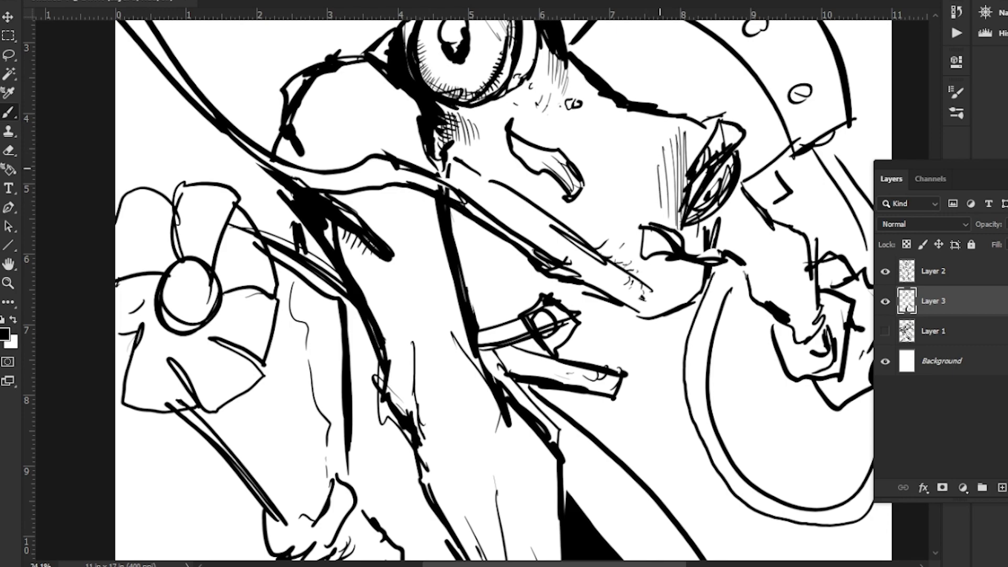
{"action": "left_click_drag", "start_coordinate": [481, 160], "coordinate": [621, 258]}
{"action": "left_click_drag", "start_coordinate": [651, 209], "coordinate": [681, 193]}
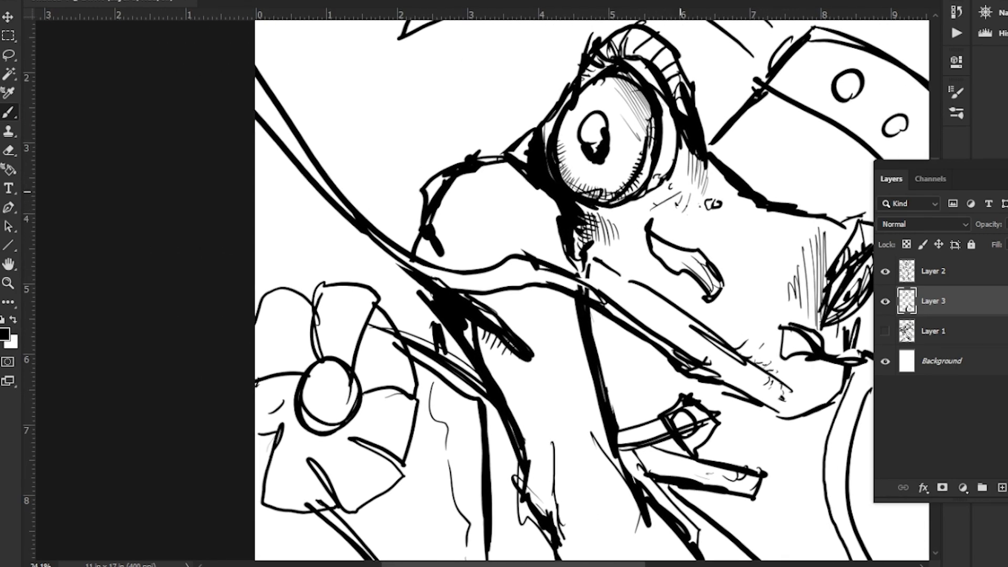
{"action": "left_click_drag", "start_coordinate": [649, 249], "coordinate": [679, 178]}
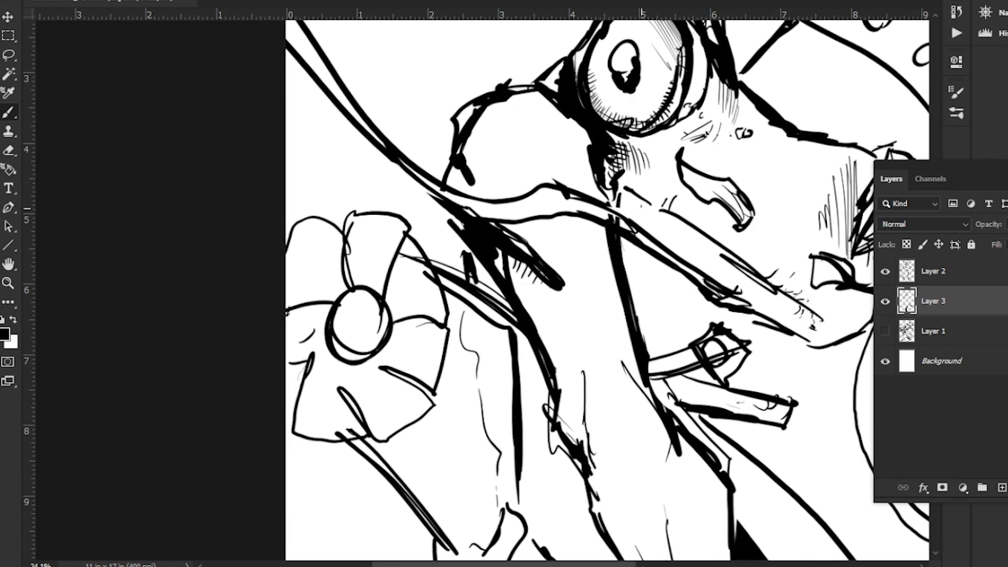
Add small marks to the body and ink a dark, tapering crease down the long limb
{"action": "left_click_drag", "start_coordinate": [441, 299], "coordinate": [455, 135]}
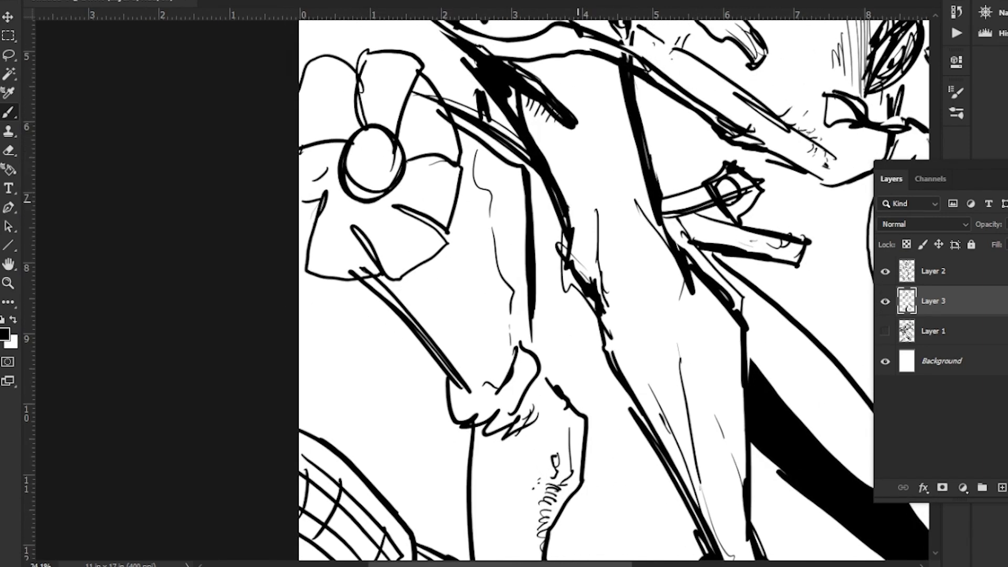
{"action": "left_click_drag", "start_coordinate": [579, 197], "coordinate": [587, 208]}
{"action": "left_click_drag", "start_coordinate": [560, 277], "coordinate": [454, 114]}
{"action": "mouse_move", "coordinate": [502, 140]}
{"action": "left_mouse_down"}
{"action": "mouse_move", "coordinate": [584, 296]}
{"action": "mouse_move", "coordinate": [504, 167]}
{"action": "mouse_move", "coordinate": [587, 324]}
{"action": "mouse_move", "coordinate": [562, 199]}
{"action": "mouse_move", "coordinate": [604, 363]}
{"action": "left_mouse_up"}
{"action": "left_click_drag", "start_coordinate": [529, 296], "coordinate": [462, 130]}
{"action": "left_click_drag", "start_coordinate": [560, 221], "coordinate": [561, 237]}
{"action": "left_click_drag", "start_coordinate": [624, 341], "coordinate": [519, 175]}
{"action": "mouse_move", "coordinate": [529, 216]}
{"action": "left_mouse_down"}
{"action": "mouse_move", "coordinate": [539, 254]}
{"action": "mouse_move", "coordinate": [572, 247]}
{"action": "mouse_move", "coordinate": [551, 279]}
{"action": "mouse_move", "coordinate": [567, 257]}
{"action": "left_mouse_up"}
Add a dark spot, curved contour lines and small marks to the rounded form beneath the lower hand
{"action": "left_click_drag", "start_coordinate": [572, 161], "coordinate": [574, 172]}
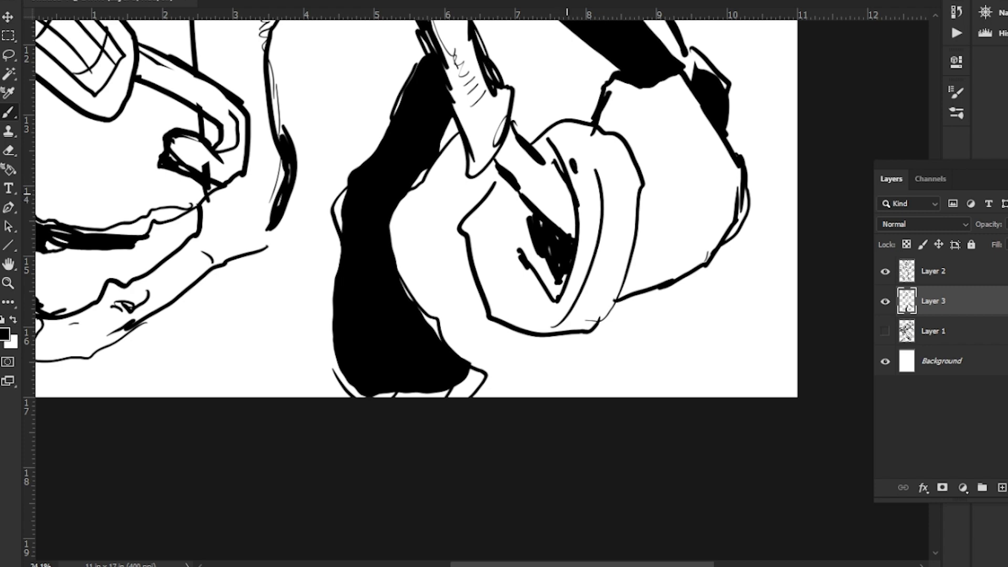
{"action": "mouse_move", "coordinate": [575, 229]}
{"action": "left_mouse_down"}
{"action": "mouse_move", "coordinate": [544, 166]}
{"action": "mouse_move", "coordinate": [552, 207]}
{"action": "left_mouse_up"}
{"action": "mouse_move", "coordinate": [553, 207]}
{"action": "left_mouse_down"}
{"action": "mouse_move", "coordinate": [510, 161]}
{"action": "mouse_move", "coordinate": [473, 239]}
{"action": "left_mouse_up"}
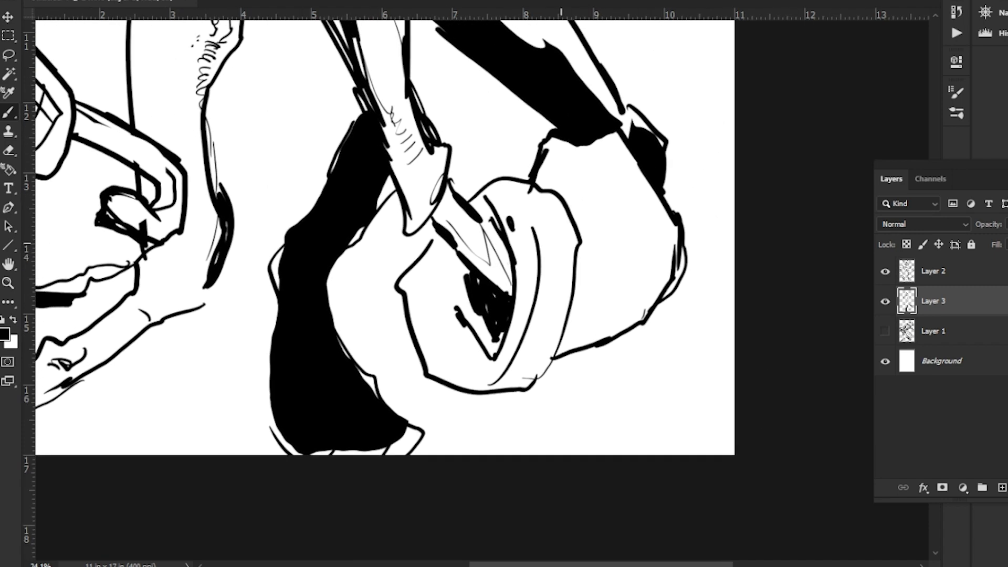
{"action": "mouse_move", "coordinate": [515, 188]}
{"action": "left_mouse_down"}
{"action": "mouse_move", "coordinate": [550, 246]}
{"action": "mouse_move", "coordinate": [541, 366]}
{"action": "left_mouse_up"}
{"action": "left_click_drag", "start_coordinate": [536, 312], "coordinate": [528, 377]}
{"action": "mouse_move", "coordinate": [670, 223]}
{"action": "left_mouse_down"}
{"action": "mouse_move", "coordinate": [620, 302]}
{"action": "mouse_move", "coordinate": [584, 324]}
{"action": "left_mouse_up"}
{"action": "left_click_drag", "start_coordinate": [597, 314], "coordinate": [594, 327]}
{"action": "mouse_move", "coordinate": [504, 157]}
{"action": "left_mouse_down"}
{"action": "mouse_move", "coordinate": [494, 159]}
{"action": "mouse_move", "coordinate": [509, 443]}
{"action": "left_mouse_up"}
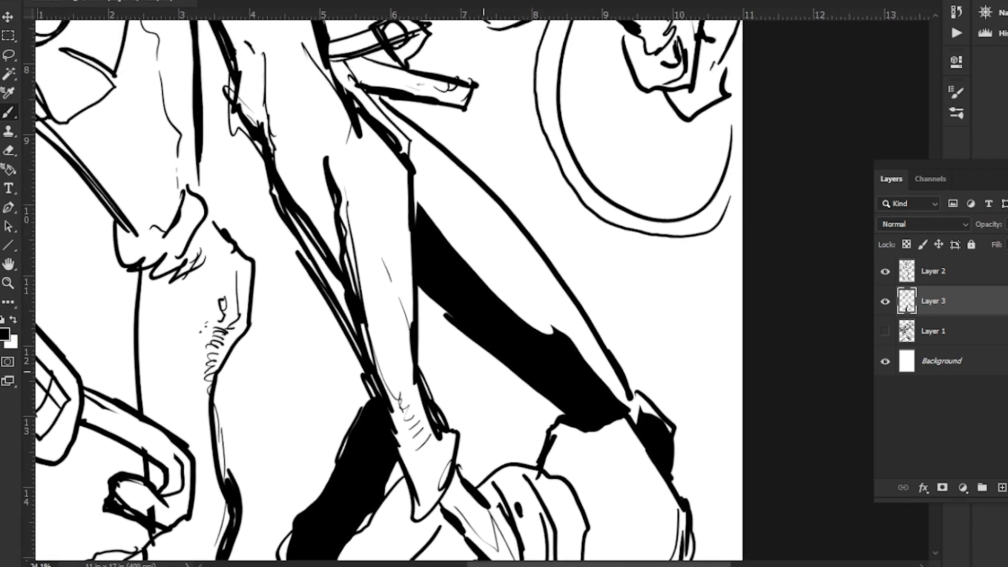
Shade the clenched hand near the page's right edge with dense diagonal hatching
{"action": "left_click_drag", "start_coordinate": [498, 221], "coordinate": [503, 418]}
{"action": "left_click_drag", "start_coordinate": [544, 141], "coordinate": [543, 156]}
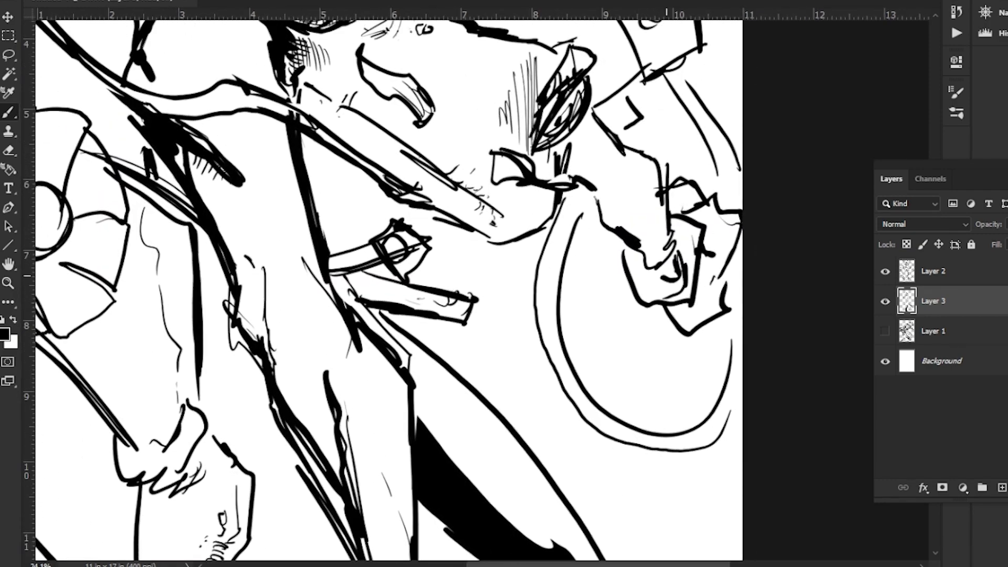
{"action": "left_click_drag", "start_coordinate": [630, 249], "coordinate": [682, 310]}
{"action": "left_click_drag", "start_coordinate": [641, 246], "coordinate": [690, 301]}
{"action": "left_click_drag", "start_coordinate": [640, 240], "coordinate": [693, 292]}
{"action": "left_click_drag", "start_coordinate": [637, 218], "coordinate": [709, 287]}
{"action": "left_click_drag", "start_coordinate": [646, 214], "coordinate": [715, 276]}
{"action": "mouse_move", "coordinate": [663, 212]}
{"action": "left_mouse_down"}
{"action": "mouse_move", "coordinate": [717, 270]}
{"action": "mouse_move", "coordinate": [697, 245]}
{"action": "mouse_move", "coordinate": [731, 243]}
{"action": "left_mouse_up"}
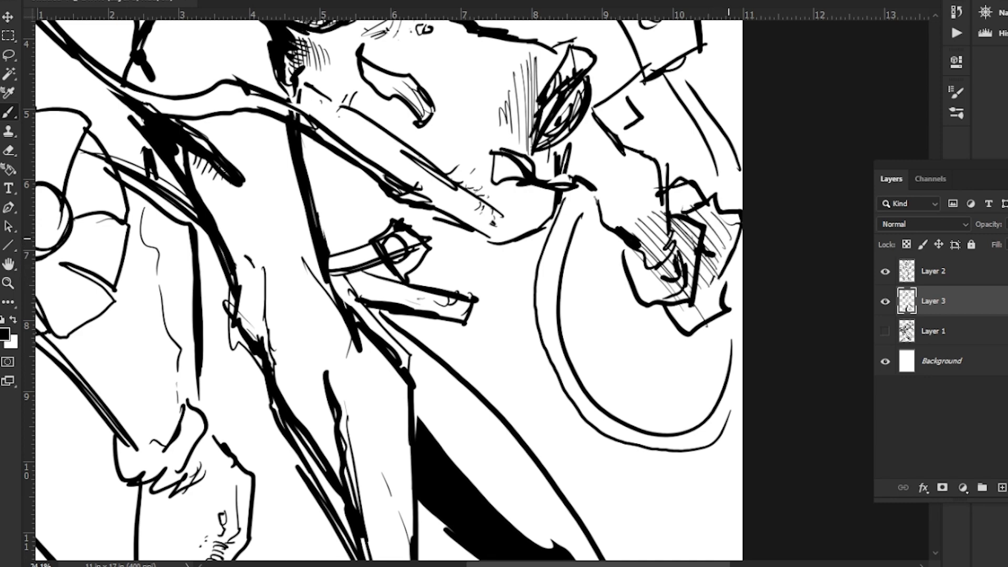
{"action": "mouse_move", "coordinate": [645, 233]}
{"action": "left_mouse_down"}
{"action": "mouse_move", "coordinate": [678, 263]}
{"action": "mouse_move", "coordinate": [682, 288]}
{"action": "mouse_move", "coordinate": [667, 301]}
{"action": "left_mouse_up"}
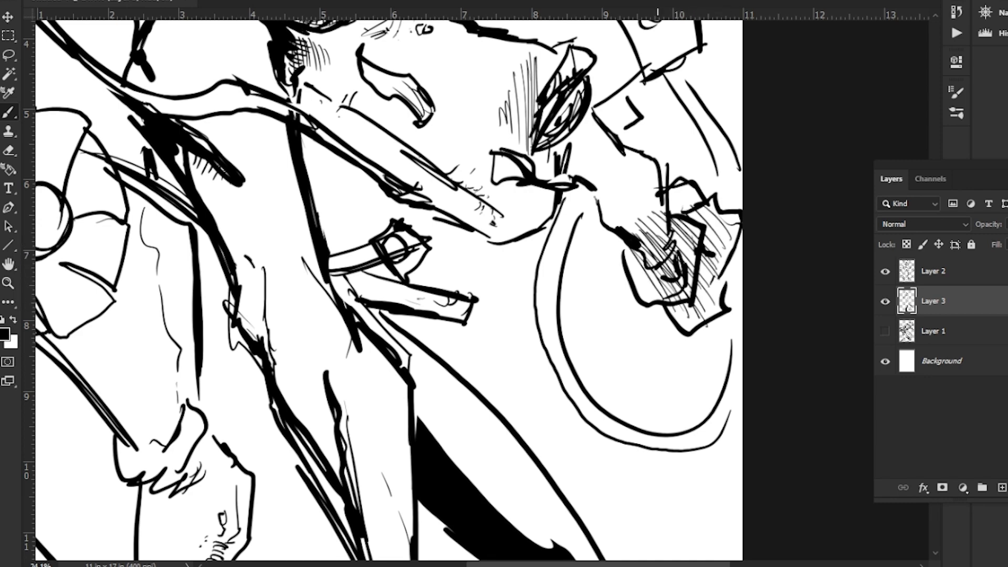
{"action": "left_click_drag", "start_coordinate": [609, 245], "coordinate": [649, 302]}
Fill the forearm between the nostril and the clenched hand with long diagonal hatching
{"action": "left_click_drag", "start_coordinate": [628, 186], "coordinate": [673, 251]}
{"action": "left_click_drag", "start_coordinate": [624, 146], "coordinate": [668, 225]}
{"action": "left_click_drag", "start_coordinate": [604, 109], "coordinate": [630, 144]}
{"action": "left_click_drag", "start_coordinate": [638, 153], "coordinate": [660, 182]}
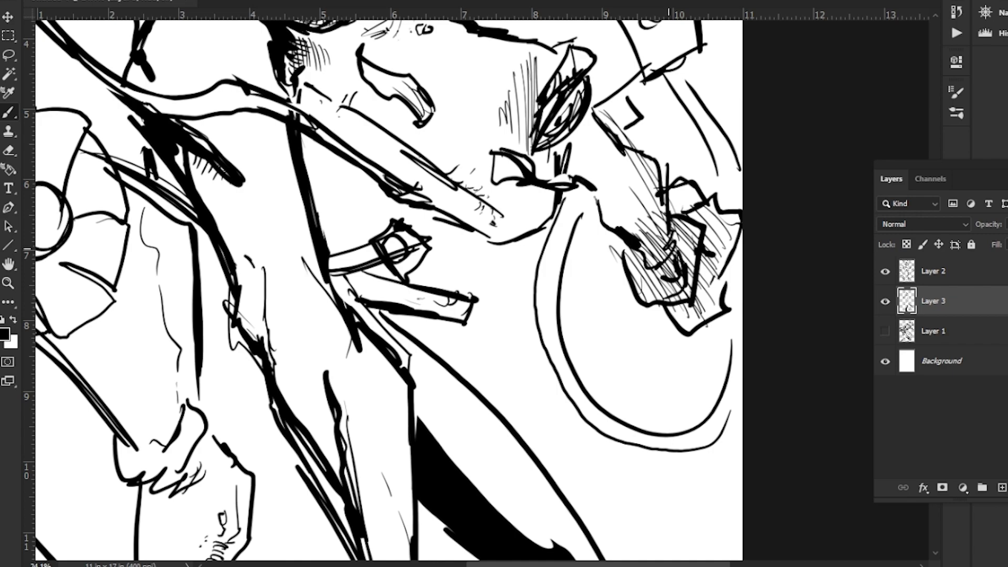
{"action": "left_click_drag", "start_coordinate": [583, 121], "coordinate": [657, 224]}
{"action": "left_click_drag", "start_coordinate": [581, 134], "coordinate": [660, 238]}
{"action": "left_click_drag", "start_coordinate": [632, 204], "coordinate": [661, 255]}
{"action": "mouse_move", "coordinate": [580, 143]}
{"action": "left_mouse_down"}
{"action": "mouse_move", "coordinate": [651, 250]}
{"action": "mouse_move", "coordinate": [642, 232]}
{"action": "left_mouse_up"}
{"action": "left_click_drag", "start_coordinate": [577, 171], "coordinate": [634, 236]}
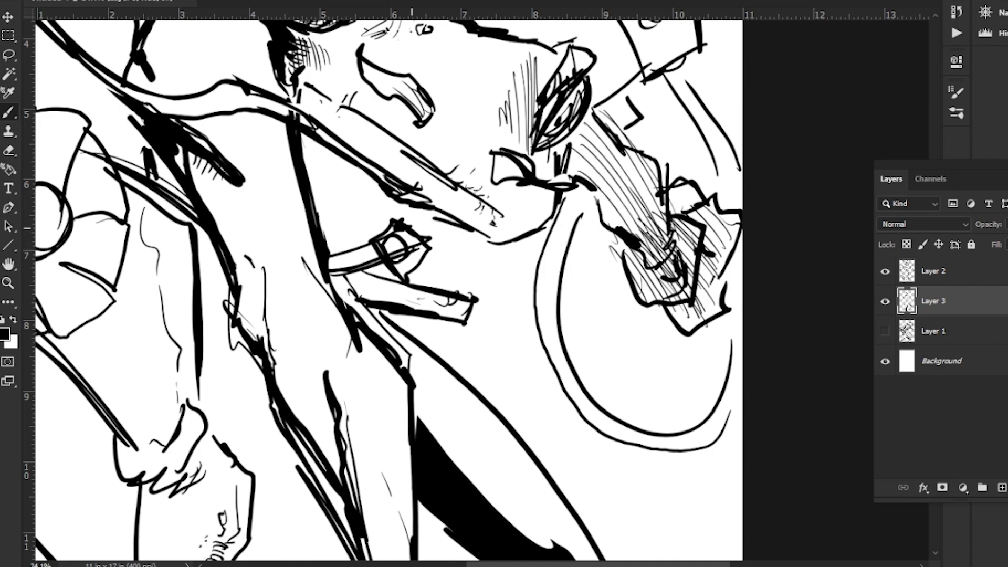
Cross-hatch a shadow on the arm just below the flower-shaped form's lower edge
{"action": "key", "text": "ctrl+space"}
{"action": "mouse_move", "coordinate": [412, 248]}
{"action": "left_mouse_down"}
{"action": "mouse_move", "coordinate": [304, 240]}
{"action": "mouse_move", "coordinate": [466, 199]}
{"action": "left_mouse_up"}
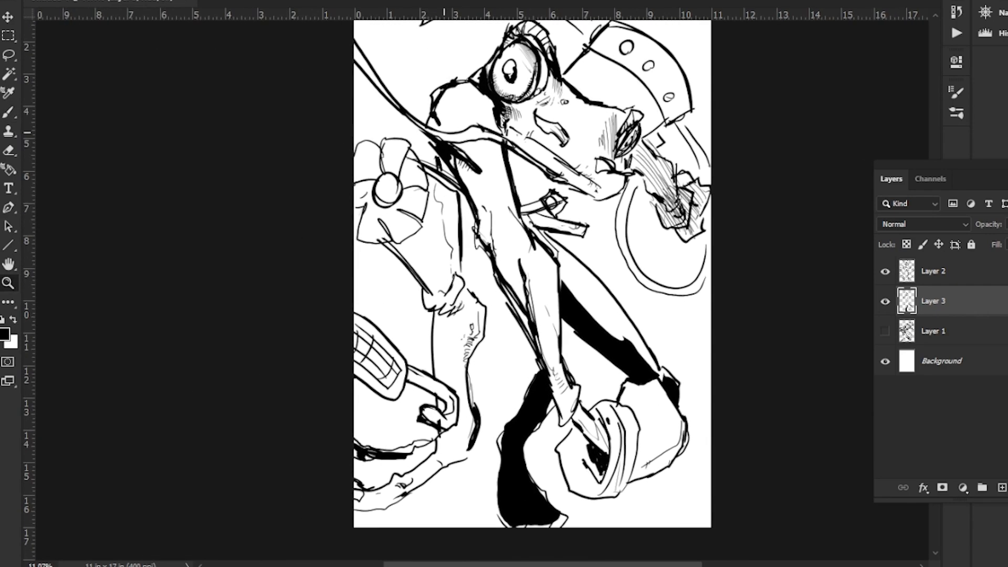
{"action": "left_click_drag", "start_coordinate": [362, 123], "coordinate": [394, 142]}
{"action": "scroll", "coordinate": [394, 142], "scroll_direction": "down", "scroll_amount": 5}
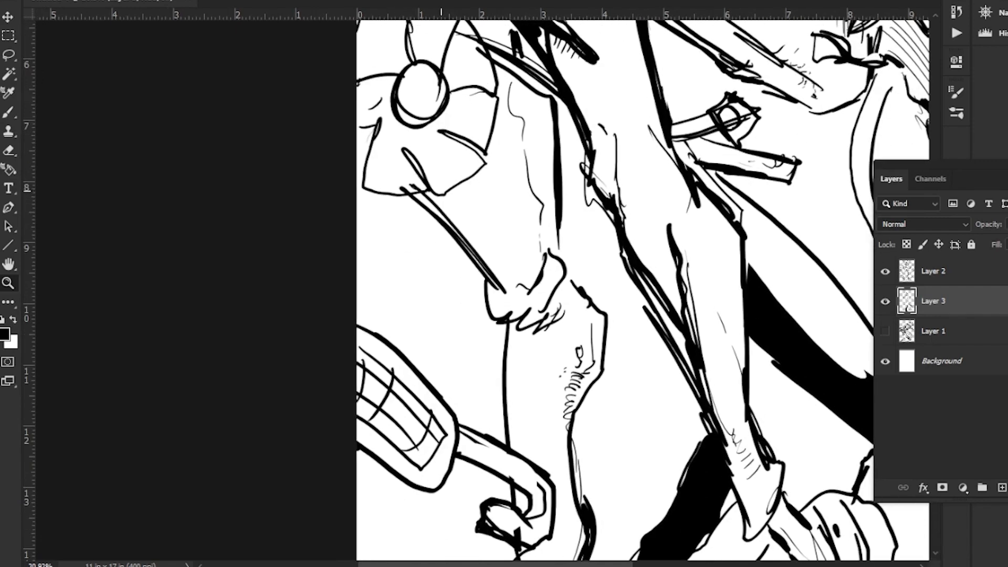
{"action": "left_click_drag", "start_coordinate": [429, 182], "coordinate": [462, 222]}
{"action": "left_click_drag", "start_coordinate": [434, 181], "coordinate": [467, 218]}
{"action": "left_click_drag", "start_coordinate": [450, 183], "coordinate": [471, 216]}
{"action": "left_click_drag", "start_coordinate": [458, 182], "coordinate": [481, 208]}
{"action": "left_click_drag", "start_coordinate": [464, 169], "coordinate": [487, 202]}
{"action": "mouse_move", "coordinate": [476, 173]}
{"action": "left_mouse_down"}
{"action": "mouse_move", "coordinate": [490, 189]}
{"action": "mouse_move", "coordinate": [482, 197]}
{"action": "left_mouse_up"}
{"action": "left_click_drag", "start_coordinate": [504, 161], "coordinate": [435, 214]}
{"action": "left_click_drag", "start_coordinate": [491, 194], "coordinate": [465, 216]}
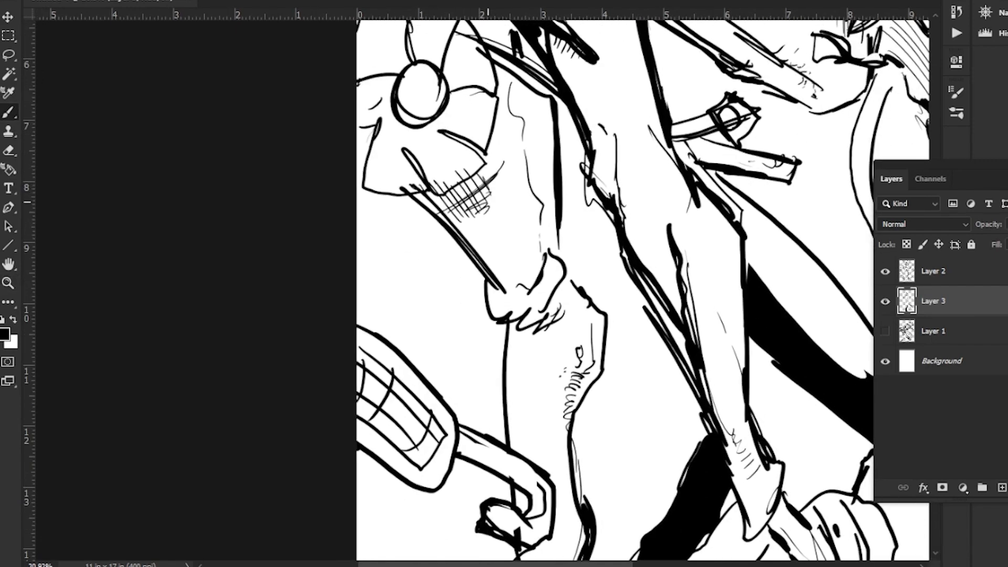
Add small rings and texture marks to the knee and ankle of the leg near the page's left side
{"action": "scroll", "coordinate": [488, 202], "scroll_direction": "down", "scroll_amount": 7}
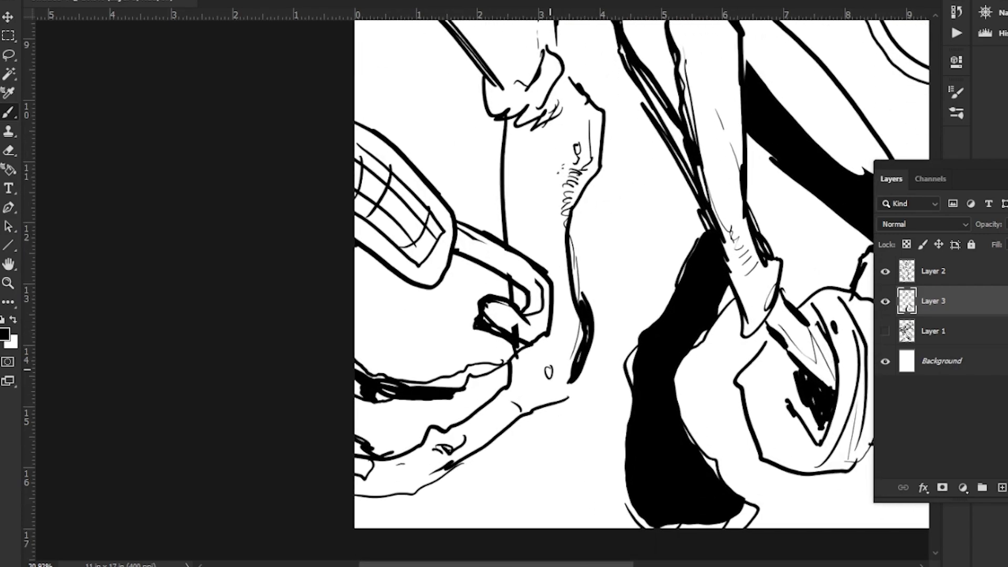
{"action": "mouse_move", "coordinate": [534, 186]}
{"action": "left_mouse_down"}
{"action": "mouse_move", "coordinate": [530, 198]}
{"action": "mouse_move", "coordinate": [537, 187]}
{"action": "left_mouse_up"}
{"action": "mouse_move", "coordinate": [543, 196]}
{"action": "left_mouse_down"}
{"action": "mouse_move", "coordinate": [554, 194]}
{"action": "mouse_move", "coordinate": [536, 311]}
{"action": "mouse_move", "coordinate": [436, 537]}
{"action": "mouse_move", "coordinate": [396, 404]}
{"action": "left_mouse_up"}
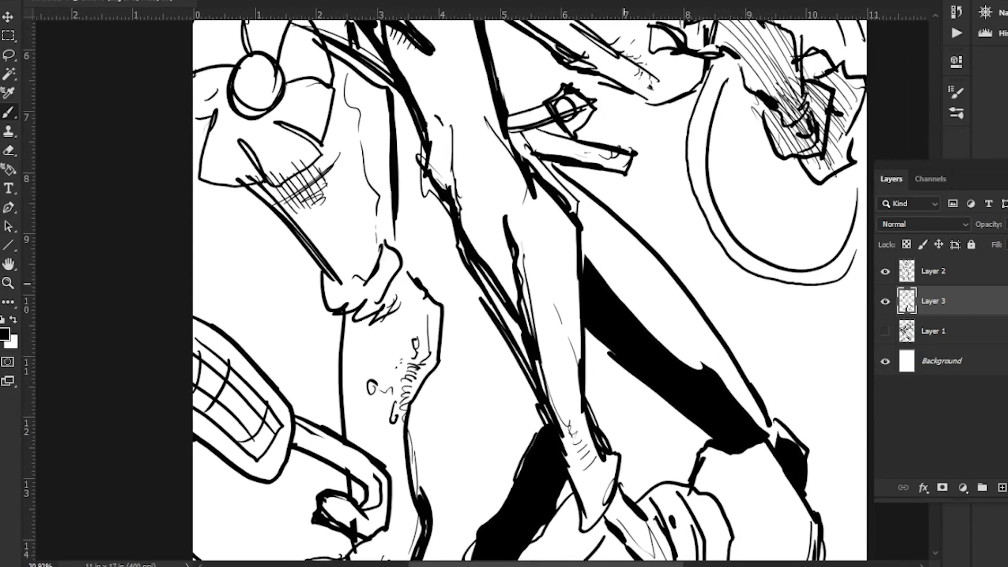
{"action": "scroll", "coordinate": [625, 283], "scroll_direction": "down", "scroll_amount": 3}
{"action": "scroll", "coordinate": [625, 284], "scroll_direction": "right", "scroll_amount": 1}
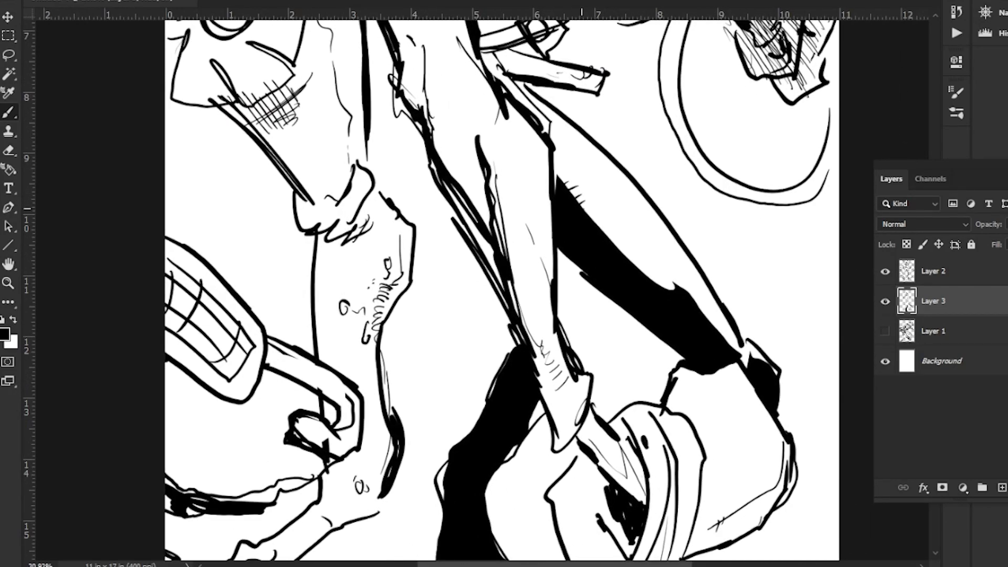
Feather the upper edge of the rear leg's black shadow with a row of short hatch marks
{"action": "left_click_drag", "start_coordinate": [588, 204], "coordinate": [584, 209]}
{"action": "left_click_drag", "start_coordinate": [595, 208], "coordinate": [589, 213]}
{"action": "left_click_drag", "start_coordinate": [622, 250], "coordinate": [636, 268]}
{"action": "left_click_drag", "start_coordinate": [685, 290], "coordinate": [656, 252]}
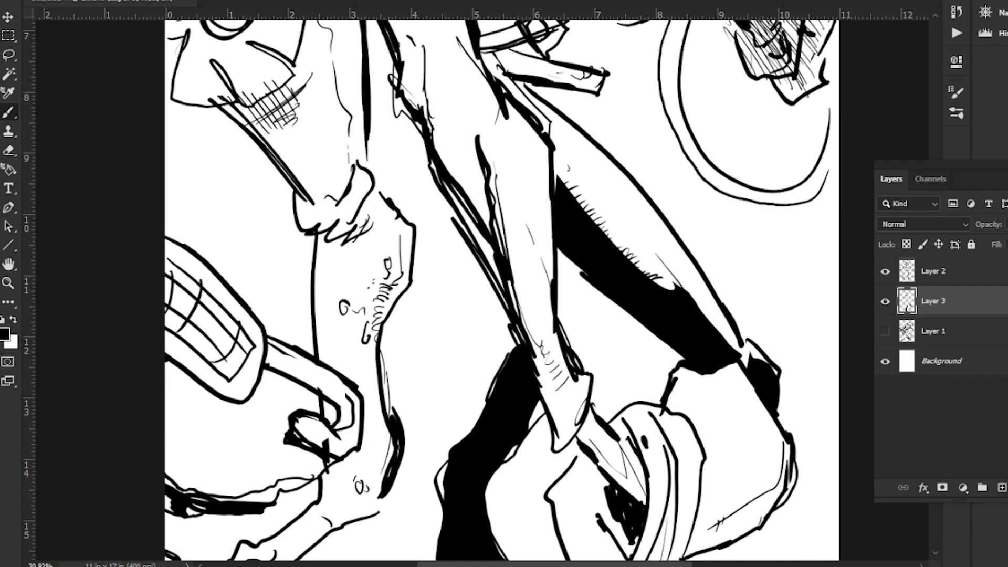
Ink short dark crease marks on the upper body beside the black shadow under the neck
{"action": "left_click_drag", "start_coordinate": [569, 168], "coordinate": [653, 436]}
{"action": "left_click_drag", "start_coordinate": [488, 220], "coordinate": [507, 253]}
{"action": "left_click_drag", "start_coordinate": [495, 231], "coordinate": [507, 256]}
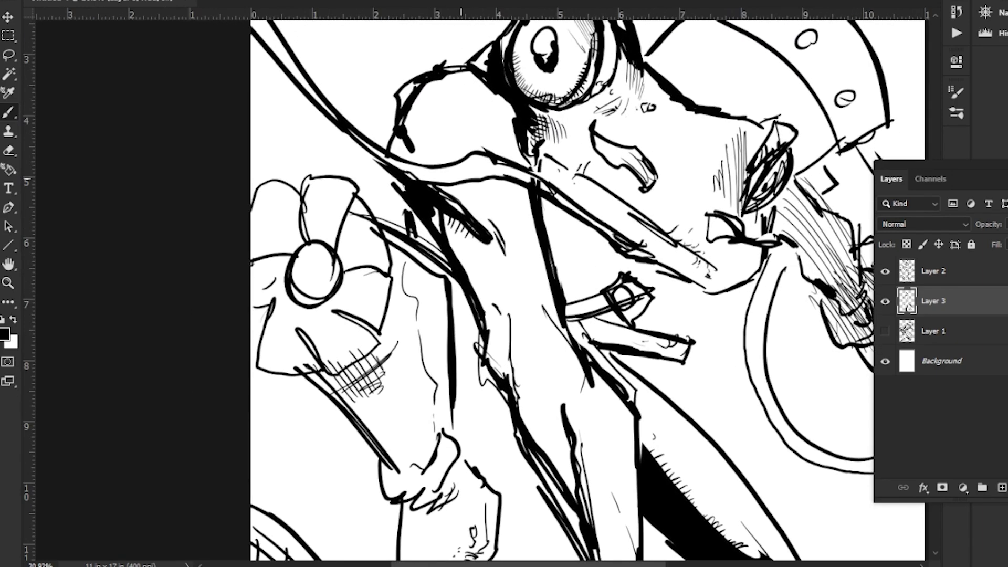
{"action": "left_click_drag", "start_coordinate": [502, 209], "coordinate": [511, 257]}
Draw wavy skin folds and wrinkles across the joint at the middle of the body
{"action": "left_click_drag", "start_coordinate": [523, 317], "coordinate": [502, 185]}
{"action": "mouse_move", "coordinate": [505, 181]}
{"action": "left_mouse_down"}
{"action": "mouse_move", "coordinate": [488, 206]}
{"action": "mouse_move", "coordinate": [515, 216]}
{"action": "left_mouse_up"}
{"action": "left_click_drag", "start_coordinate": [494, 220], "coordinate": [499, 244]}
{"action": "left_click_drag", "start_coordinate": [536, 199], "coordinate": [528, 213]}
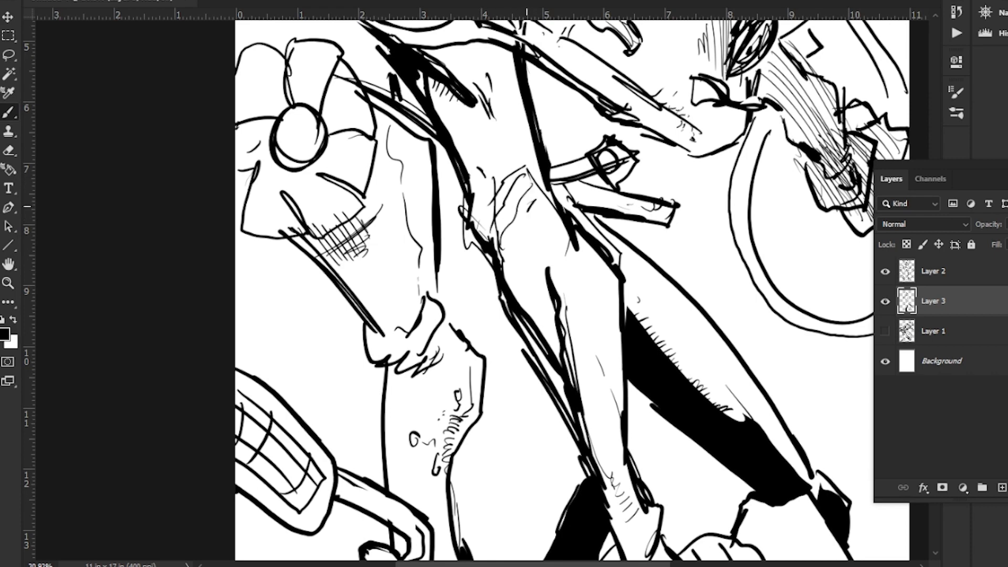
{"action": "left_click_drag", "start_coordinate": [519, 253], "coordinate": [506, 273]}
{"action": "left_click_drag", "start_coordinate": [507, 232], "coordinate": [500, 254]}
{"action": "left_click_drag", "start_coordinate": [503, 217], "coordinate": [495, 225]}
{"action": "mouse_move", "coordinate": [489, 179]}
{"action": "left_mouse_down"}
{"action": "mouse_move", "coordinate": [470, 166]}
{"action": "mouse_move", "coordinate": [478, 211]}
{"action": "left_mouse_up"}
Darken the creases in the wrinkled joint and add thin strokes down the limb below it
{"action": "left_click_drag", "start_coordinate": [434, 294], "coordinate": [408, 202]}
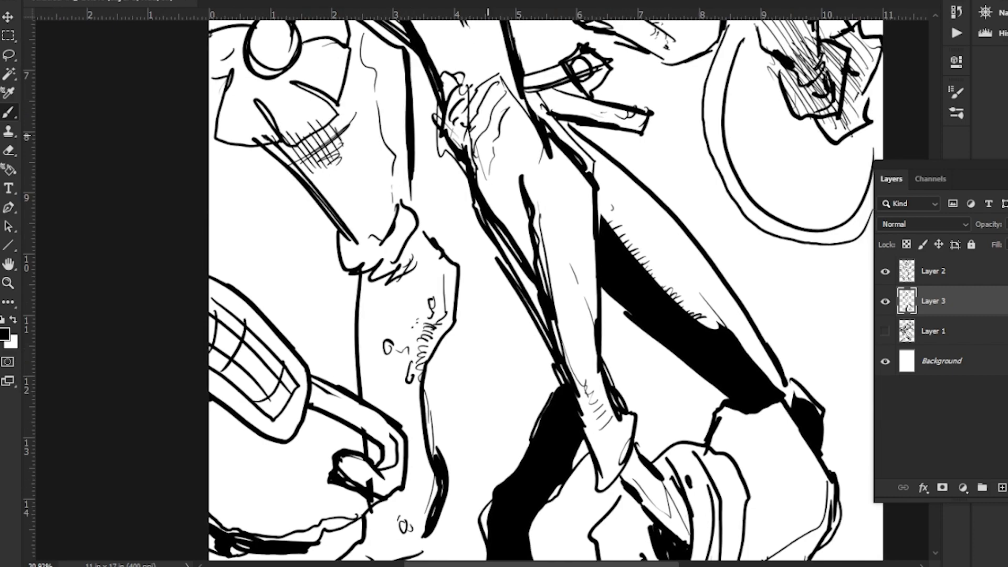
{"action": "left_click_drag", "start_coordinate": [490, 132], "coordinate": [492, 161]}
{"action": "left_click_drag", "start_coordinate": [479, 143], "coordinate": [489, 192]}
{"action": "left_click_drag", "start_coordinate": [502, 171], "coordinate": [529, 262]}
{"action": "left_click_drag", "start_coordinate": [529, 231], "coordinate": [525, 244]}
Hatch around the pupil and the eyeball's outer inner rim, and add small marks to the snout and cheek
{"action": "left_click_drag", "start_coordinate": [484, 141], "coordinate": [434, 519]}
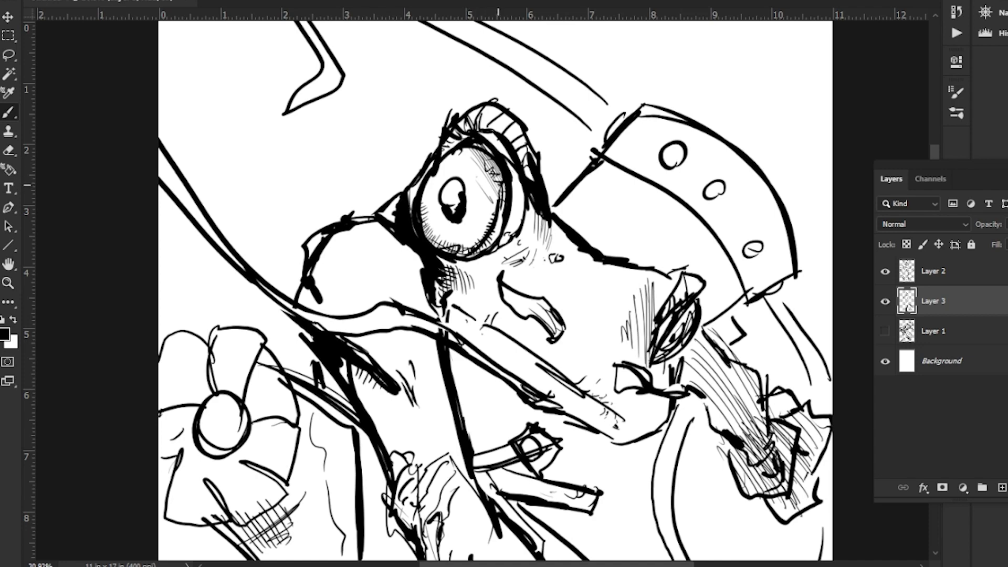
{"action": "left_click_drag", "start_coordinate": [491, 155], "coordinate": [497, 213]}
{"action": "left_click_drag", "start_coordinate": [488, 172], "coordinate": [494, 228]}
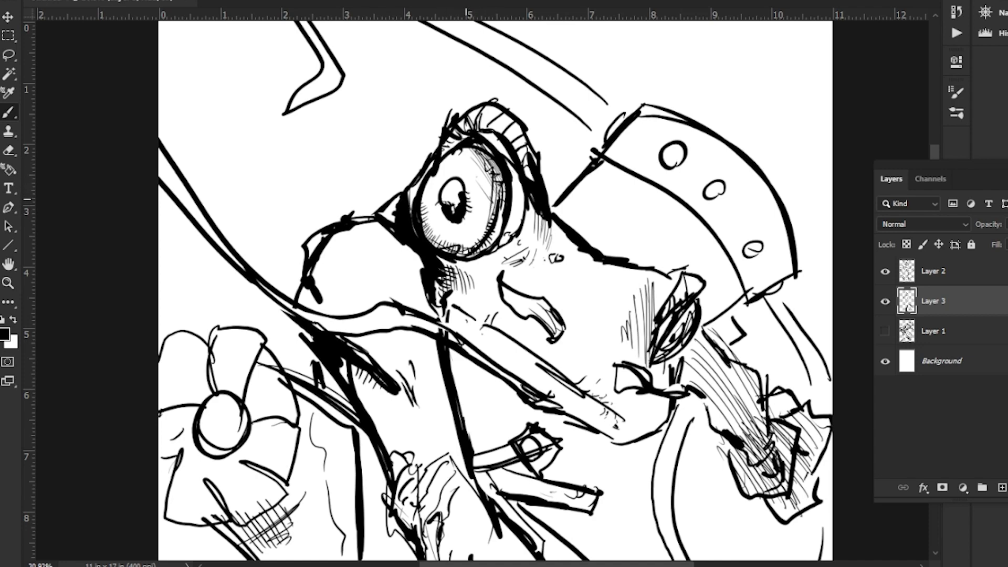
{"action": "mouse_move", "coordinate": [428, 169]}
{"action": "left_mouse_down"}
{"action": "mouse_move", "coordinate": [446, 144]}
{"action": "mouse_move", "coordinate": [437, 77]}
{"action": "left_mouse_up"}
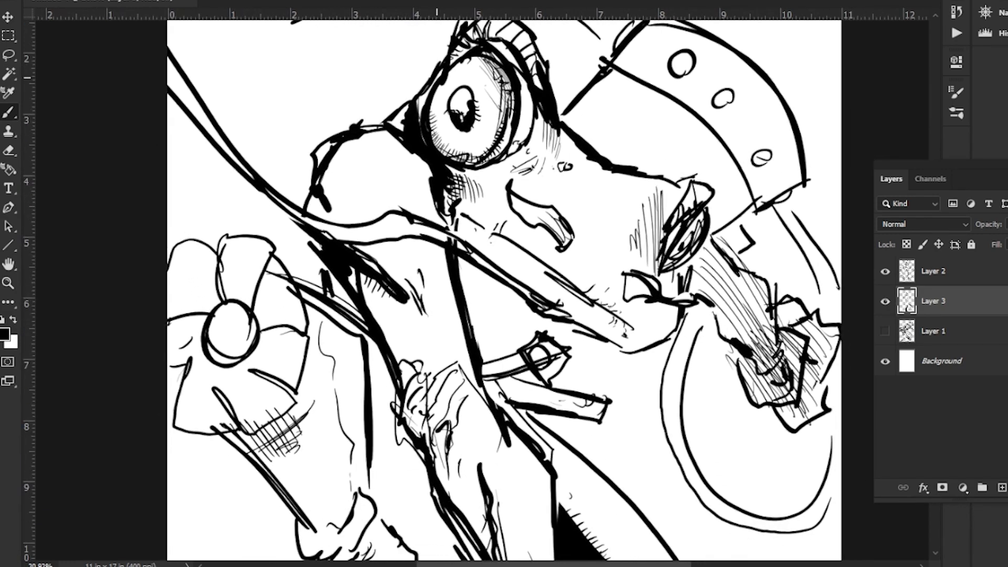
{"action": "left_click_drag", "start_coordinate": [636, 190], "coordinate": [638, 219]}
{"action": "left_click_drag", "start_coordinate": [511, 247], "coordinate": [518, 256]}
{"action": "left_click_drag", "start_coordinate": [518, 250], "coordinate": [527, 260]}
Shade along the lower jaw and add thin contour lines along the lip and the long curved line behind the head
{"action": "mouse_move", "coordinate": [460, 267]}
{"action": "left_mouse_down"}
{"action": "mouse_move", "coordinate": [549, 172]}
{"action": "mouse_move", "coordinate": [616, 213]}
{"action": "mouse_move", "coordinate": [531, 168]}
{"action": "mouse_move", "coordinate": [550, 185]}
{"action": "left_mouse_up"}
{"action": "left_click_drag", "start_coordinate": [481, 126], "coordinate": [550, 175]}
{"action": "left_click_drag", "start_coordinate": [491, 132], "coordinate": [543, 168]}
{"action": "left_click_drag", "start_coordinate": [410, 123], "coordinate": [473, 132]}
{"action": "mouse_move", "coordinate": [446, 117]}
{"action": "left_mouse_down"}
{"action": "mouse_move", "coordinate": [506, 195]}
{"action": "mouse_move", "coordinate": [332, 112]}
{"action": "mouse_move", "coordinate": [302, 69]}
{"action": "left_mouse_up"}
{"action": "left_click_drag", "start_coordinate": [269, 51], "coordinate": [339, 126]}
Draw loose, lumpy contours outside the long curved line behind the head and add a curl to the pointed shape above
{"action": "left_click_drag", "start_coordinate": [365, 167], "coordinate": [421, 313]}
{"action": "mouse_move", "coordinate": [375, 214]}
{"action": "left_mouse_down"}
{"action": "mouse_move", "coordinate": [391, 264]}
{"action": "mouse_move", "coordinate": [347, 230]}
{"action": "left_mouse_up"}
{"action": "left_click_drag", "start_coordinate": [410, 293], "coordinate": [421, 274]}
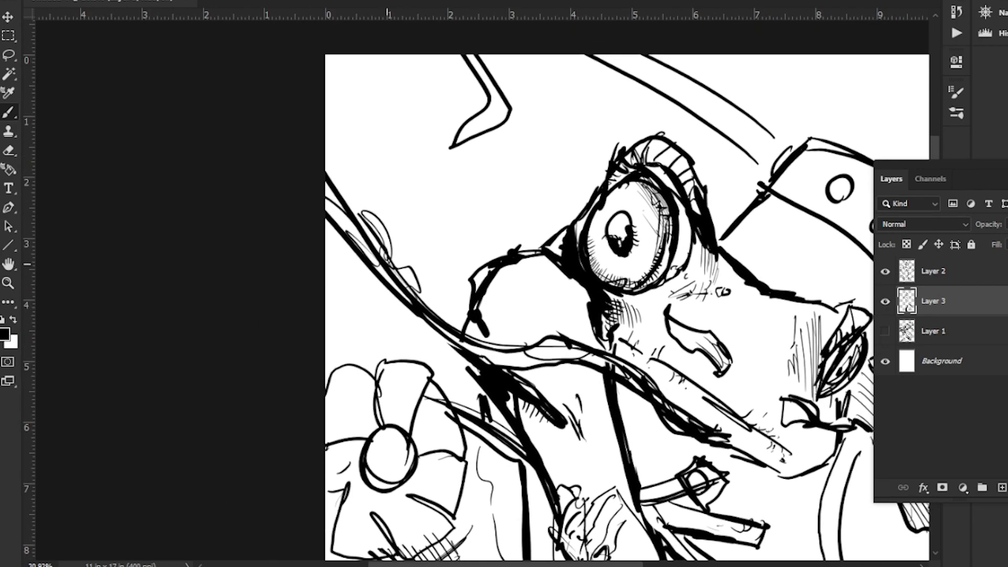
{"action": "mouse_move", "coordinate": [439, 333]}
{"action": "left_mouse_down"}
{"action": "mouse_move", "coordinate": [402, 314]}
{"action": "mouse_move", "coordinate": [378, 280]}
{"action": "mouse_move", "coordinate": [369, 312]}
{"action": "left_mouse_up"}
{"action": "mouse_move", "coordinate": [493, 143]}
{"action": "left_mouse_down"}
{"action": "mouse_move", "coordinate": [479, 113]}
{"action": "mouse_move", "coordinate": [479, 211]}
{"action": "mouse_move", "coordinate": [491, 162]}
{"action": "left_mouse_up"}
Fill the area between the top of the snout and the studded band with a solid black shadow shape
{"action": "mouse_move", "coordinate": [614, 479]}
{"action": "left_mouse_down"}
{"action": "mouse_move", "coordinate": [553, 316]}
{"action": "mouse_move", "coordinate": [471, 243]}
{"action": "left_mouse_up"}
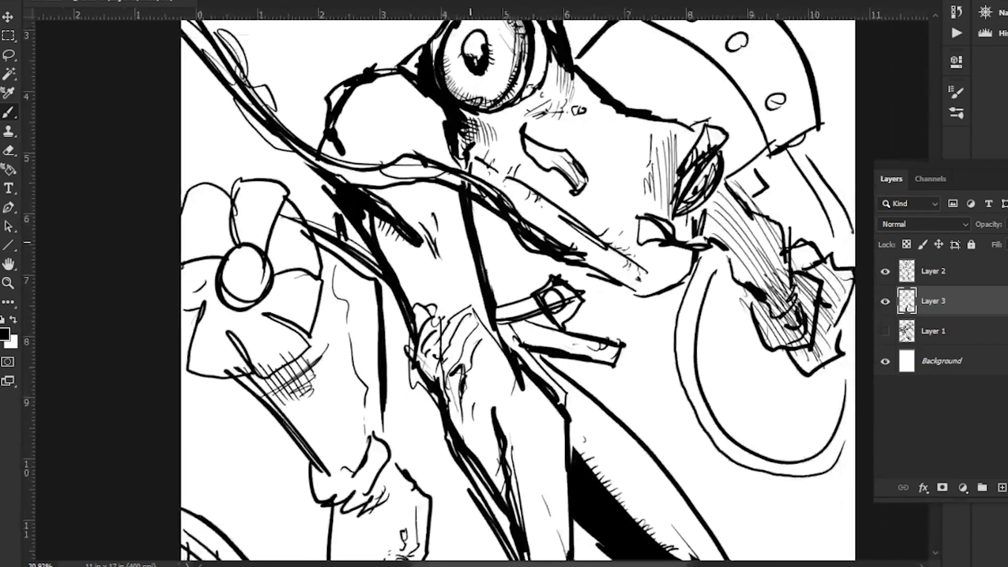
{"action": "left_click_drag", "start_coordinate": [508, 144], "coordinate": [462, 247]}
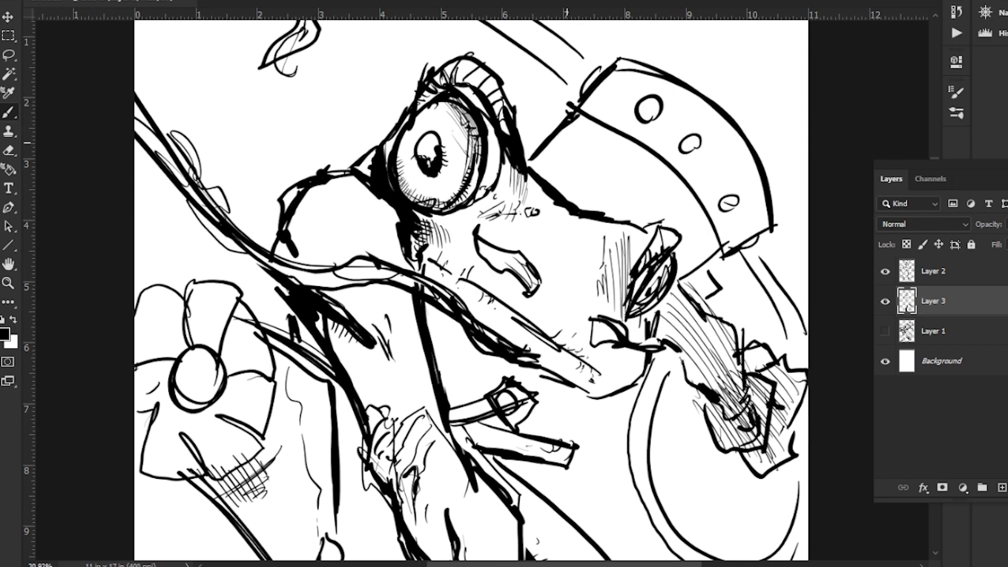
{"action": "key", "text": "l"}
{"action": "left_click_drag", "start_coordinate": [526, 159], "coordinate": [575, 104]}
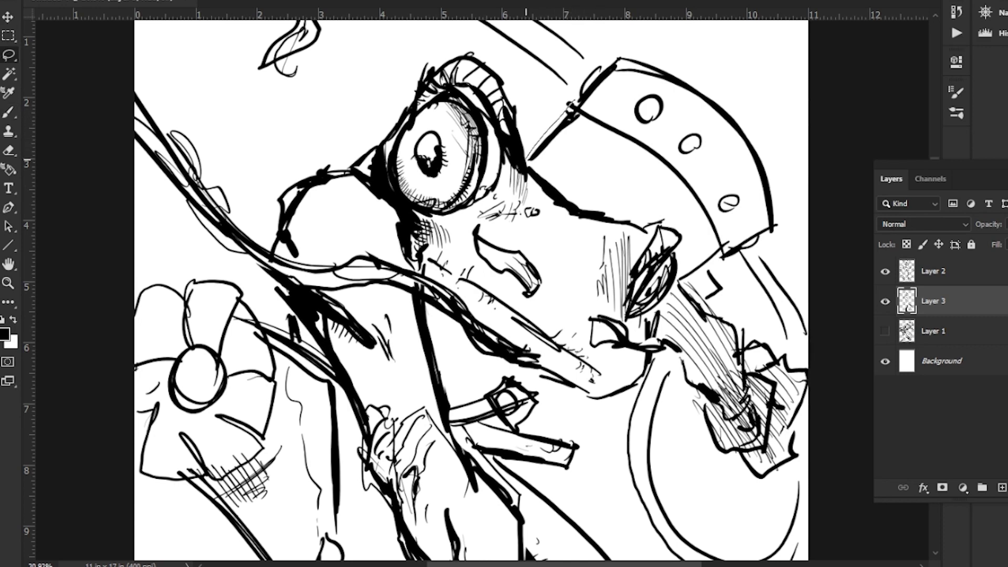
{"action": "mouse_move", "coordinate": [551, 192]}
{"action": "left_mouse_down"}
{"action": "mouse_move", "coordinate": [583, 153]}
{"action": "mouse_move", "coordinate": [668, 192]}
{"action": "left_mouse_up"}
{"action": "key", "text": "alt+BackSpace"}
{"action": "scroll", "coordinate": [472, 288], "scroll_direction": "down", "scroll_amount": 2}
{"action": "key", "text": "b"}
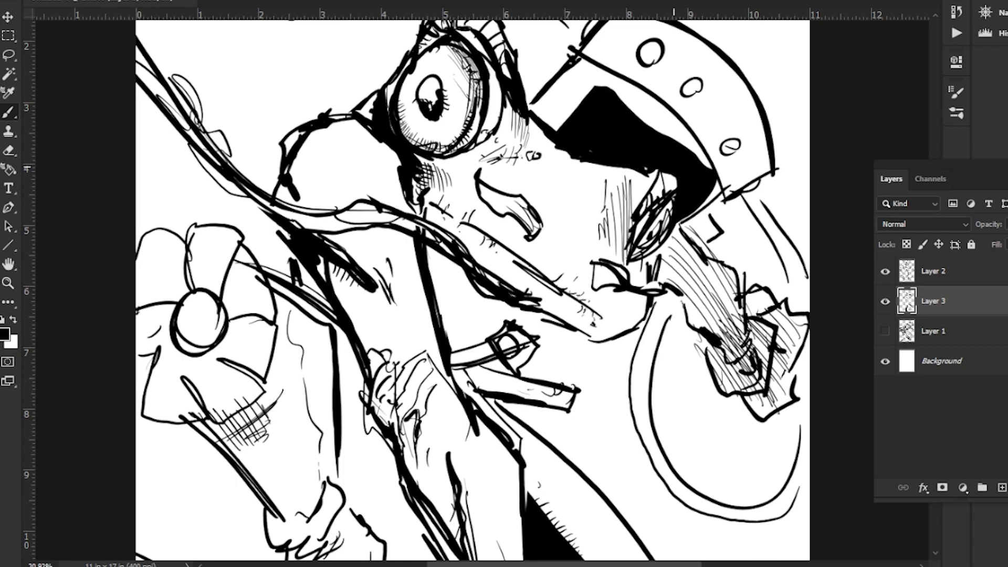
Hatch the left edge of the black shadow and add small wavy marks and dots around the studs on the band
{"action": "left_click_drag", "start_coordinate": [673, 168], "coordinate": [687, 263]}
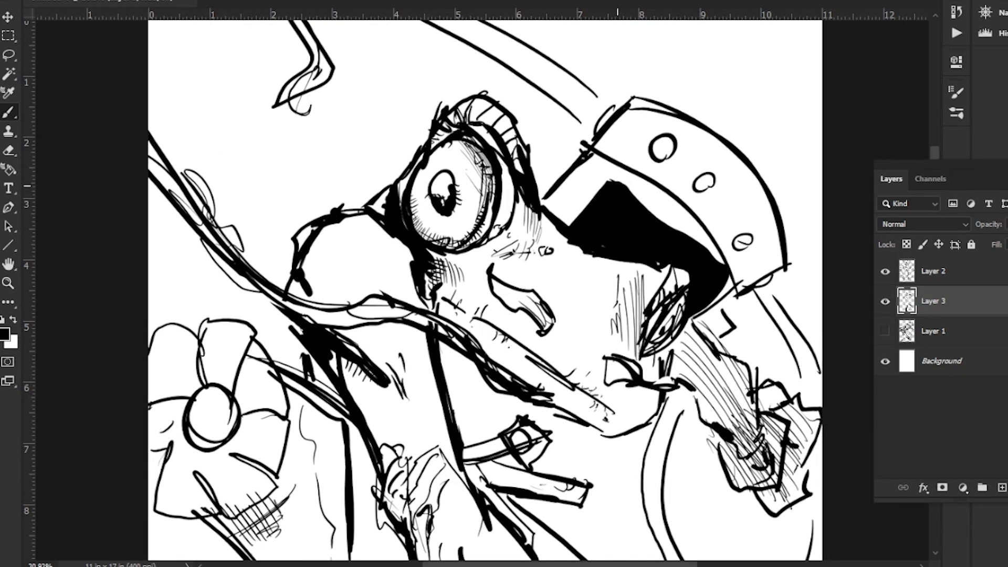
{"action": "left_click_drag", "start_coordinate": [601, 185], "coordinate": [571, 211]}
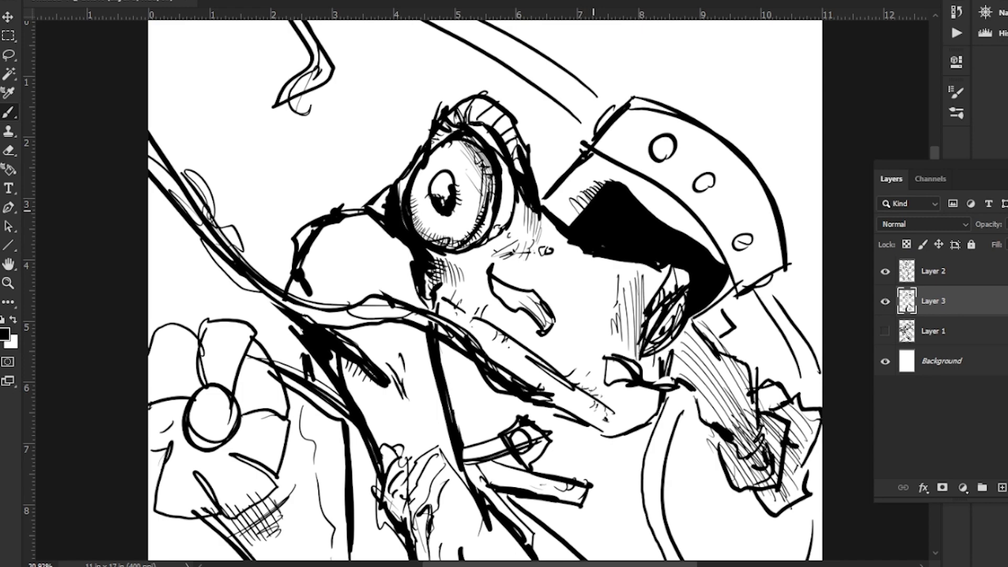
{"action": "left_click_drag", "start_coordinate": [674, 247], "coordinate": [595, 196]}
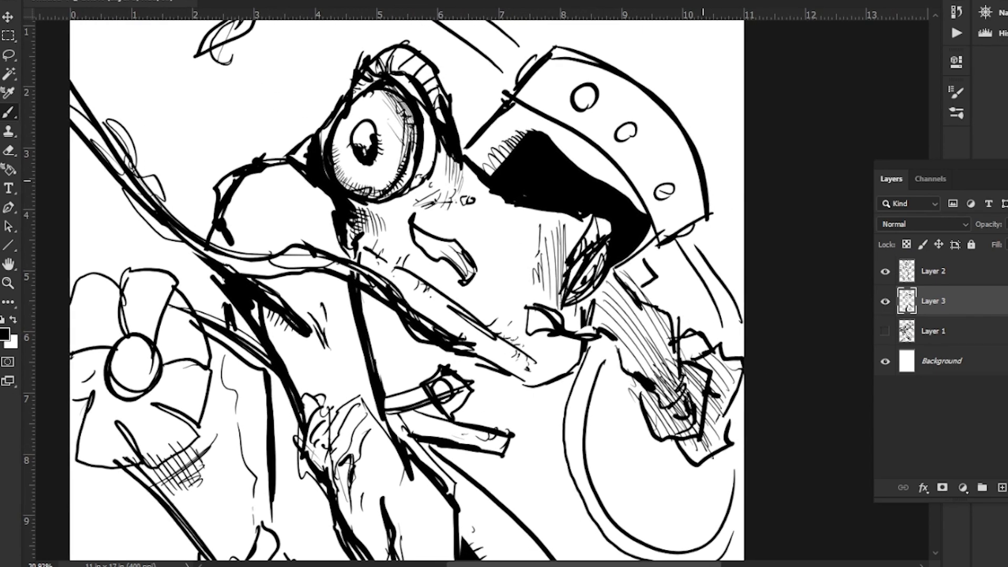
{"action": "left_click_drag", "start_coordinate": [688, 188], "coordinate": [698, 201]}
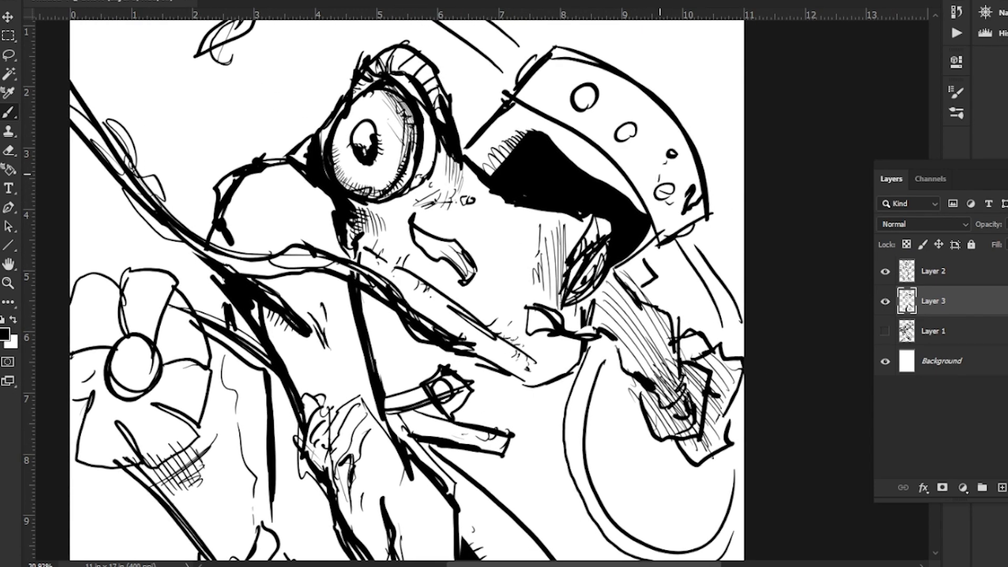
{"action": "mouse_move", "coordinate": [574, 68]}
{"action": "left_mouse_down"}
{"action": "mouse_move", "coordinate": [545, 87]}
{"action": "mouse_move", "coordinate": [619, 141]}
{"action": "mouse_move", "coordinate": [656, 221]}
{"action": "left_mouse_up"}
{"action": "mouse_move", "coordinate": [611, 151]}
{"action": "left_mouse_down"}
{"action": "mouse_move", "coordinate": [557, 84]}
{"action": "mouse_move", "coordinate": [545, 190]}
{"action": "left_mouse_up"}
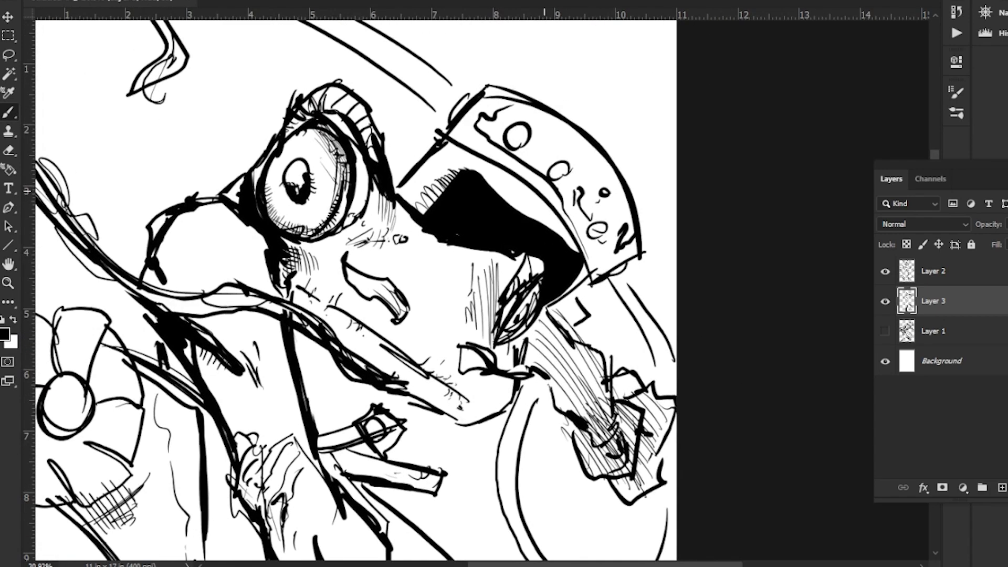
Draw straight lines and a pointed spike shape radiating from behind the studded band toward the page's upper right corner
{"action": "mouse_move", "coordinate": [621, 175]}
{"action": "left_mouse_down"}
{"action": "mouse_move", "coordinate": [678, 134]}
{"action": "mouse_move", "coordinate": [632, 196]}
{"action": "left_mouse_up"}
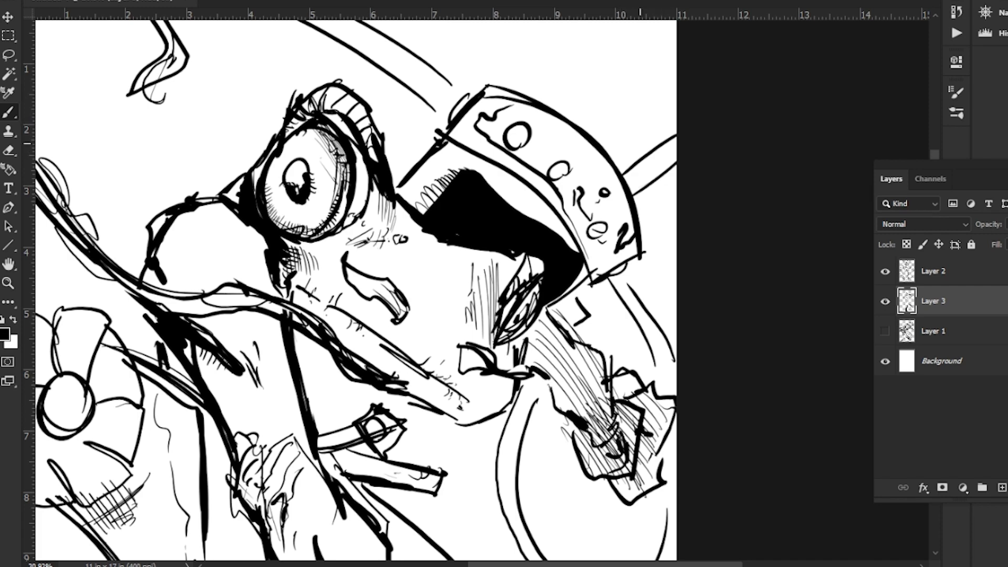
{"action": "left_click_drag", "start_coordinate": [651, 117], "coordinate": [621, 166]}
{"action": "left_click_drag", "start_coordinate": [648, 90], "coordinate": [651, 111]}
{"action": "mouse_move", "coordinate": [607, 154]}
{"action": "left_mouse_down"}
{"action": "mouse_move", "coordinate": [632, 102]}
{"action": "mouse_move", "coordinate": [652, 112]}
{"action": "mouse_move", "coordinate": [630, 101]}
{"action": "mouse_move", "coordinate": [640, 104]}
{"action": "mouse_move", "coordinate": [601, 118]}
{"action": "mouse_move", "coordinate": [639, 60]}
{"action": "left_mouse_up"}
{"action": "left_click_drag", "start_coordinate": [582, 126], "coordinate": [673, 21]}
{"action": "left_click_drag", "start_coordinate": [621, 87], "coordinate": [665, 29]}
{"action": "left_click_drag", "start_coordinate": [600, 143], "coordinate": [635, 111]}
{"action": "left_click_drag", "start_coordinate": [645, 92], "coordinate": [677, 50]}
Add a thin inner contour along the large hanging loop below the snout and curved lines around the small buckle shape
{"action": "scroll", "coordinate": [643, 94], "scroll_direction": "down", "scroll_amount": 10}
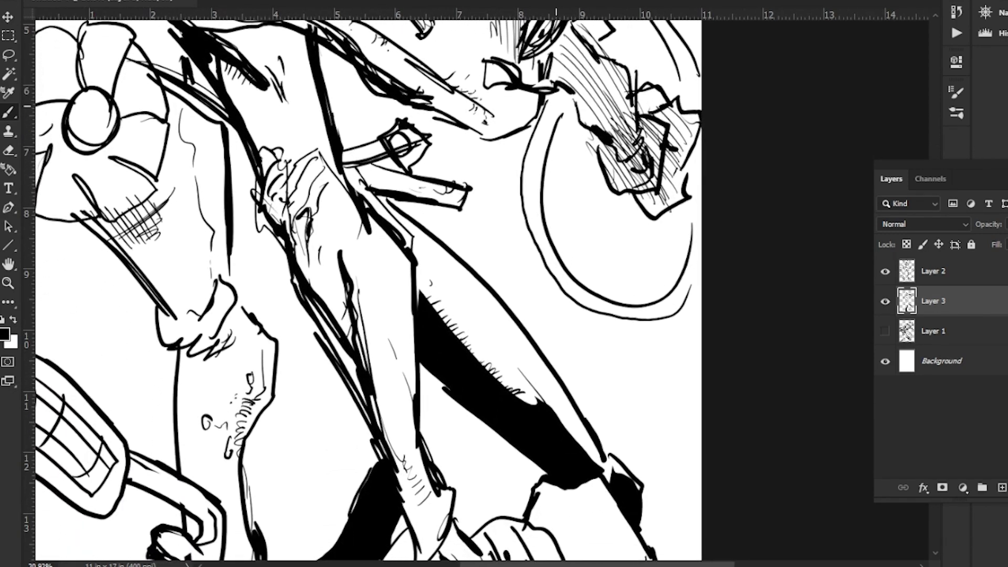
{"action": "mouse_move", "coordinate": [569, 93]}
{"action": "left_mouse_down"}
{"action": "mouse_move", "coordinate": [536, 181]}
{"action": "mouse_move", "coordinate": [557, 272]}
{"action": "left_mouse_up"}
{"action": "scroll", "coordinate": [688, 306], "scroll_direction": "up", "scroll_amount": 3}
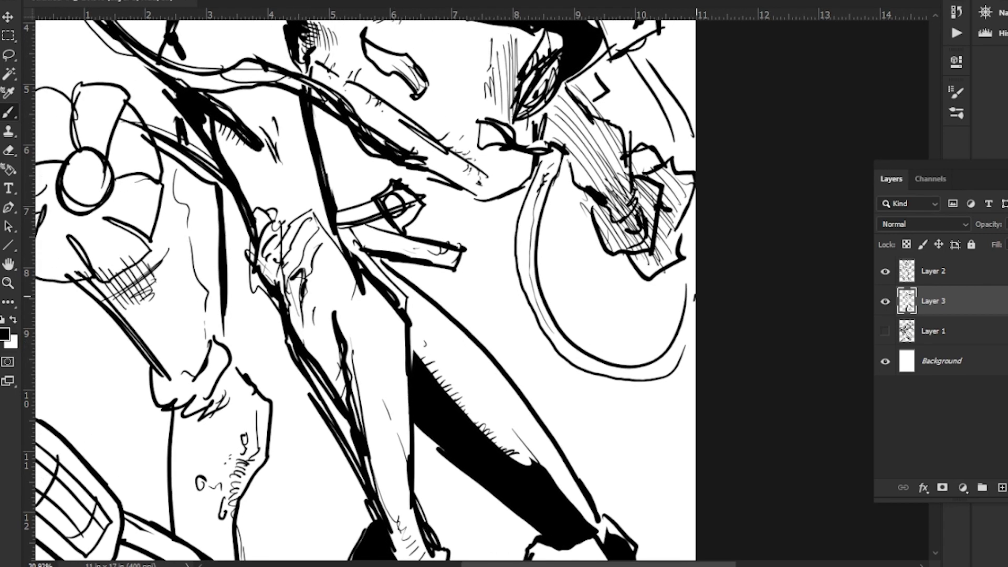
{"action": "scroll", "coordinate": [682, 315], "scroll_direction": "left", "scroll_amount": 5}
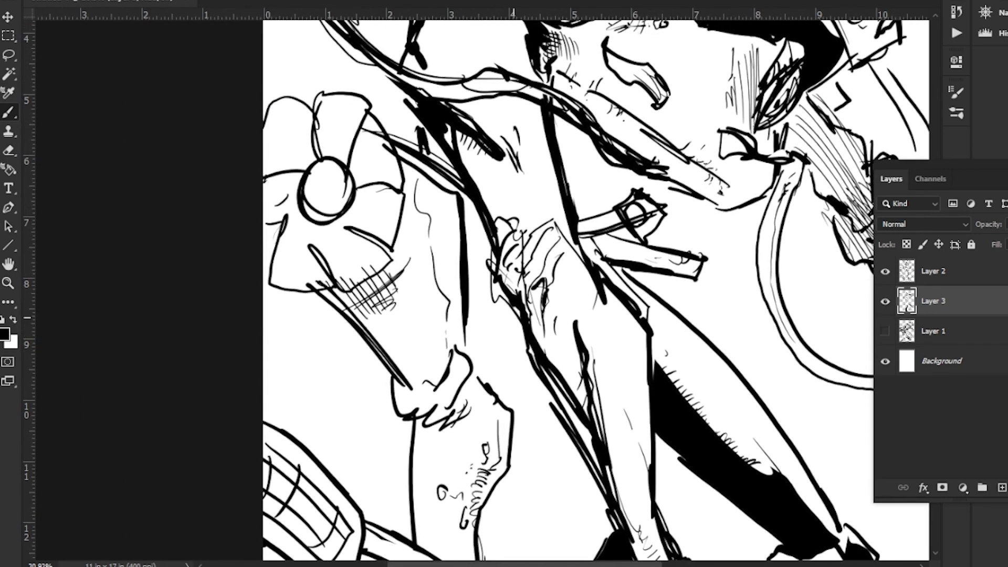
{"action": "mouse_move", "coordinate": [636, 188]}
{"action": "left_mouse_down"}
{"action": "mouse_move", "coordinate": [665, 185]}
{"action": "mouse_move", "coordinate": [666, 198]}
{"action": "left_mouse_up"}
Try a solid black fill in the gap between the lower jaw and the front limb, and undo it
{"action": "key", "text": "l"}
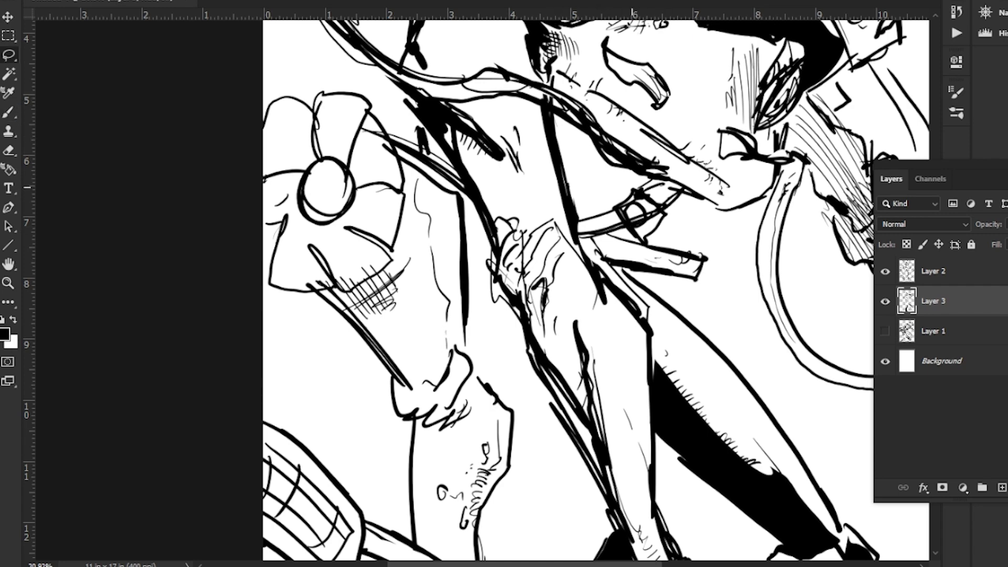
{"action": "left_click_drag", "start_coordinate": [567, 220], "coordinate": [537, 129]}
{"action": "left_click_drag", "start_coordinate": [647, 188], "coordinate": [643, 183]}
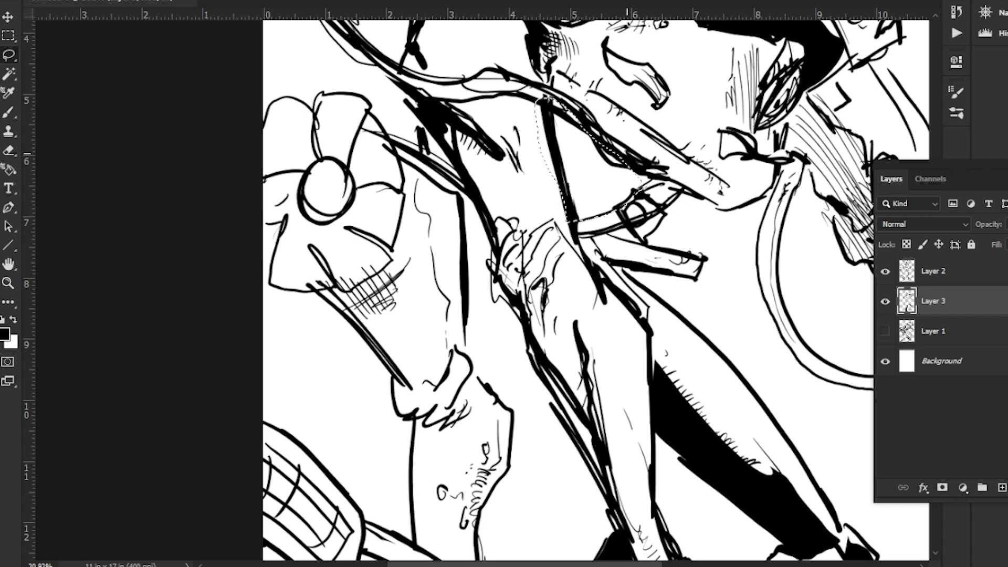
{"action": "key", "text": "alt+BackSpace"}
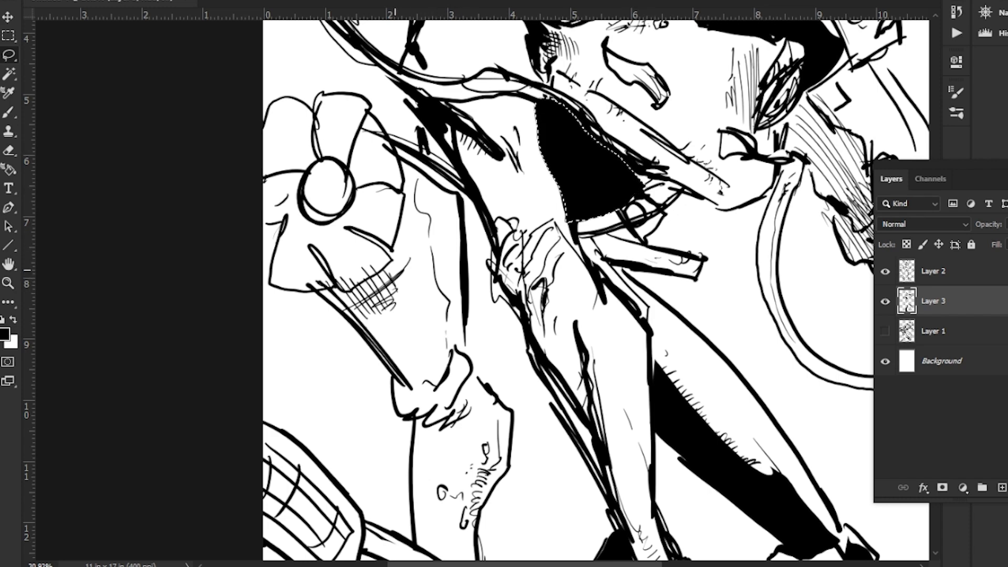
{"action": "scroll", "coordinate": [578, 289], "scroll_direction": "up", "scroll_amount": 5}
{"action": "key", "text": "ctrl+z"}
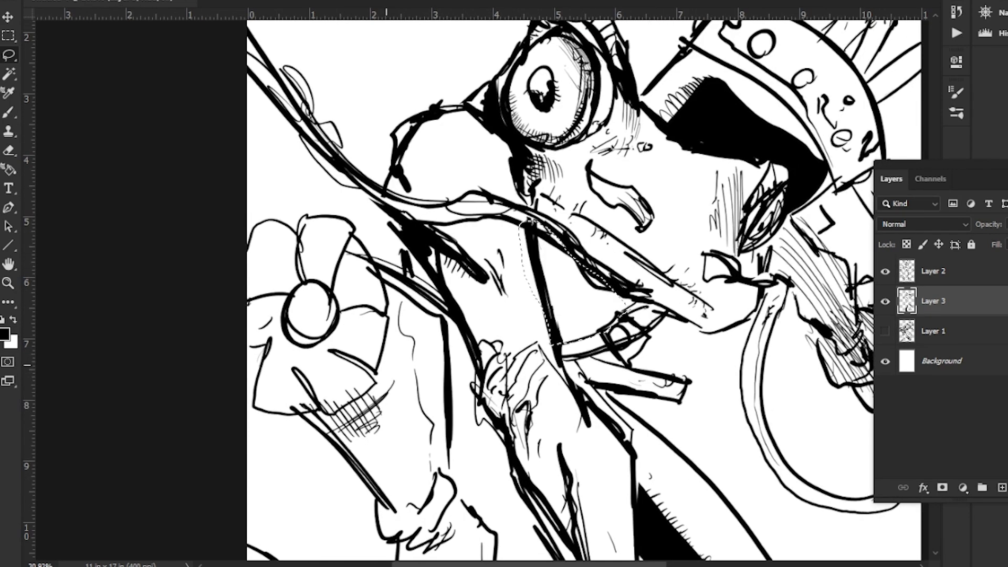
{"action": "key", "text": "ctrl+d"}
Hatch the gap between the lower jaw and the front limb with thin parallel diagonal strokes
{"action": "key", "text": "b"}
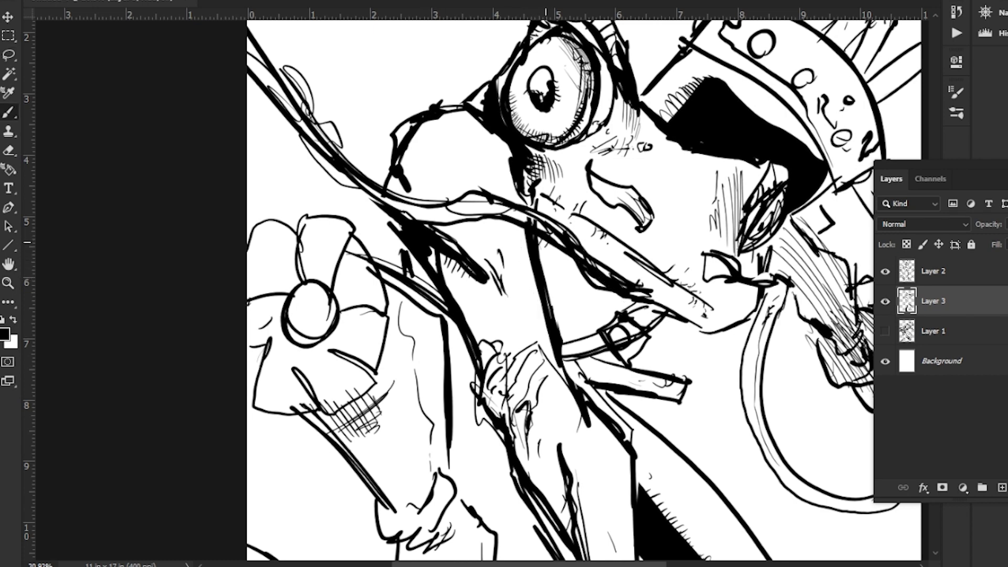
{"action": "left_click_drag", "start_coordinate": [541, 244], "coordinate": [554, 262]}
{"action": "left_click_drag", "start_coordinate": [574, 260], "coordinate": [550, 288]}
{"action": "left_click_drag", "start_coordinate": [576, 263], "coordinate": [554, 295]}
{"action": "mouse_move", "coordinate": [584, 274]}
{"action": "left_mouse_down"}
{"action": "mouse_move", "coordinate": [555, 302]}
{"action": "mouse_move", "coordinate": [562, 306]}
{"action": "left_mouse_up"}
{"action": "left_click_drag", "start_coordinate": [592, 286], "coordinate": [563, 320]}
{"action": "mouse_move", "coordinate": [602, 290]}
{"action": "left_mouse_down"}
{"action": "mouse_move", "coordinate": [564, 326]}
{"action": "mouse_move", "coordinate": [609, 323]}
{"action": "mouse_move", "coordinate": [627, 298]}
{"action": "left_mouse_up"}
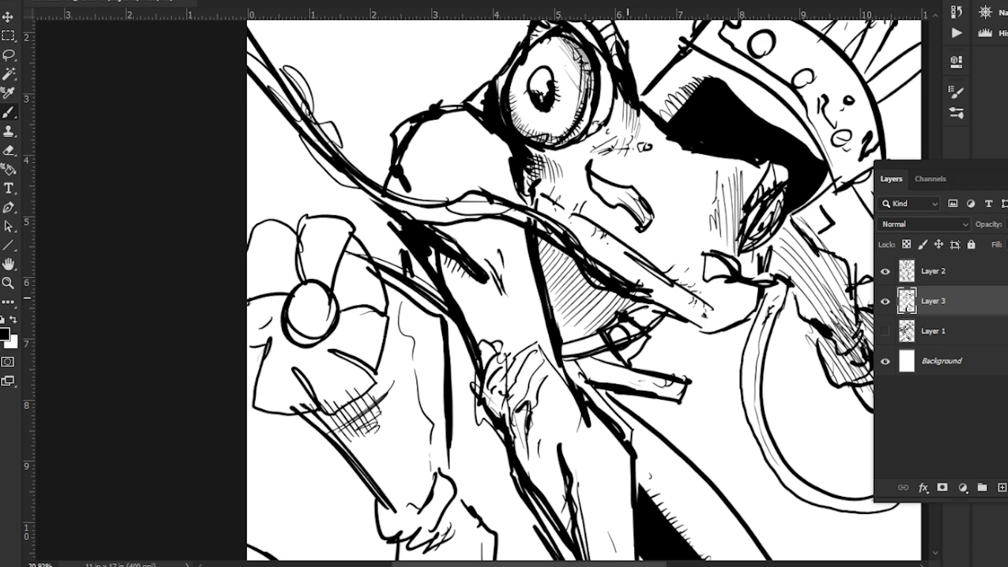
Cross-hatch the gap below the lower jaw in the opposite direction and darken spots along its edges
{"action": "mouse_move", "coordinate": [595, 264]}
{"action": "left_mouse_down"}
{"action": "mouse_move", "coordinate": [616, 278]}
{"action": "mouse_move", "coordinate": [596, 285]}
{"action": "mouse_move", "coordinate": [543, 248]}
{"action": "mouse_move", "coordinate": [604, 318]}
{"action": "mouse_move", "coordinate": [588, 307]}
{"action": "left_mouse_up"}
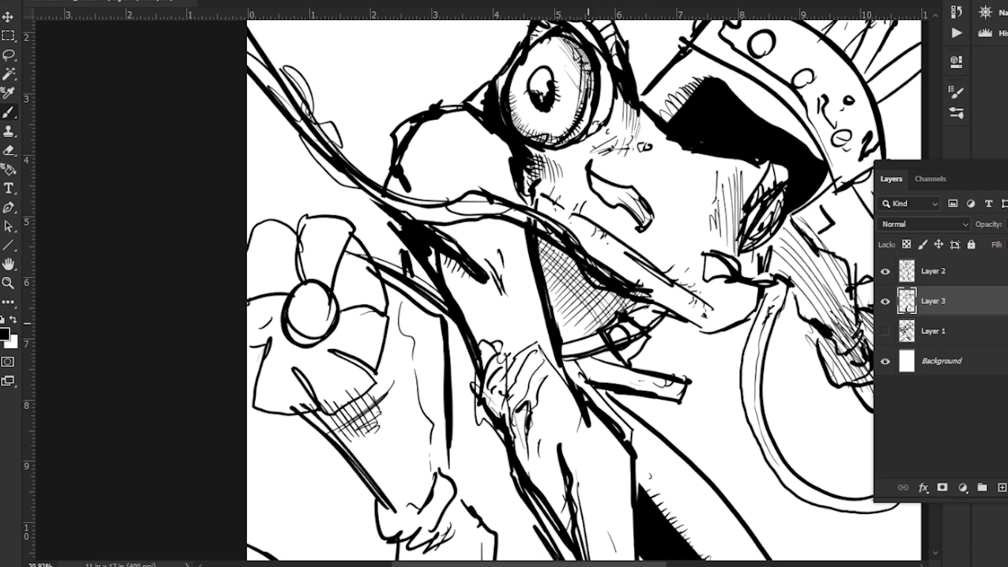
{"action": "left_click_drag", "start_coordinate": [546, 279], "coordinate": [591, 330]}
{"action": "left_click_drag", "start_coordinate": [548, 292], "coordinate": [583, 332]}
{"action": "left_click_drag", "start_coordinate": [550, 298], "coordinate": [570, 336]}
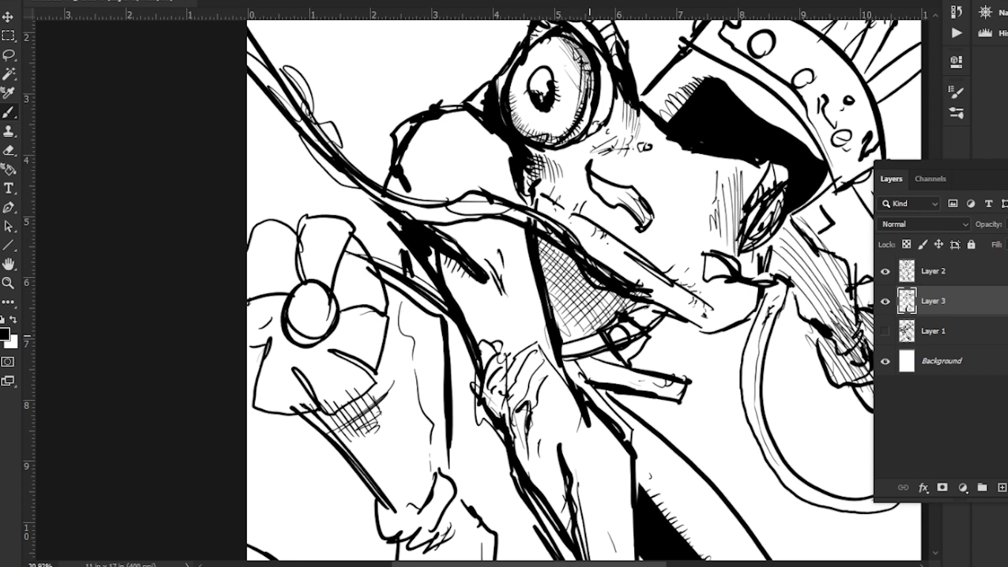
{"action": "mouse_move", "coordinate": [588, 318]}
{"action": "left_mouse_down"}
{"action": "mouse_move", "coordinate": [587, 331]}
{"action": "mouse_move", "coordinate": [609, 303]}
{"action": "mouse_move", "coordinate": [544, 259]}
{"action": "left_mouse_up"}
{"action": "mouse_move", "coordinate": [549, 262]}
{"action": "left_mouse_down"}
{"action": "mouse_move", "coordinate": [538, 238]}
{"action": "mouse_move", "coordinate": [544, 253]}
{"action": "left_mouse_up"}
{"action": "left_click_drag", "start_coordinate": [581, 277], "coordinate": [566, 267]}
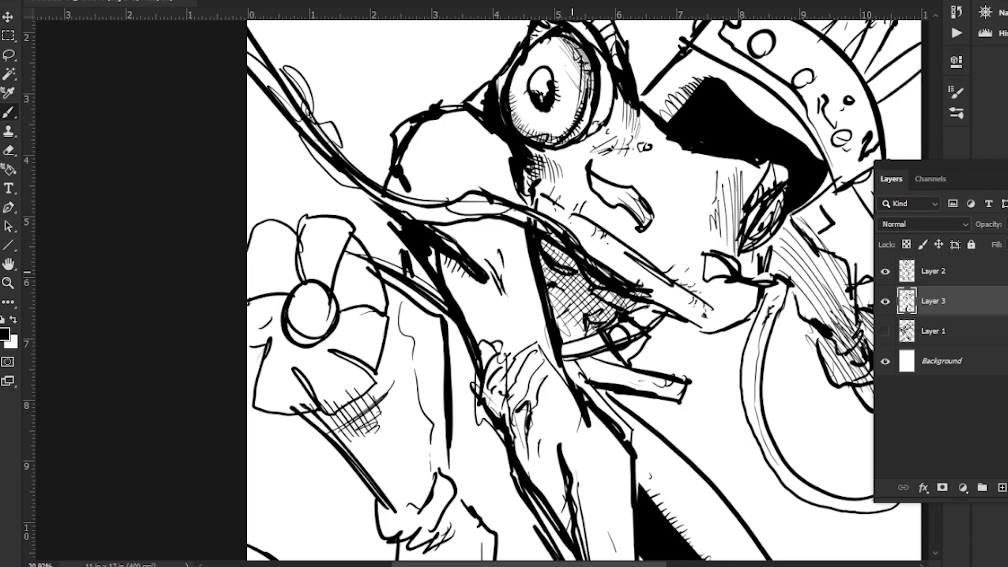
Add thin contour lines to the petal shape beside the round knob and thicken the cross-hatching below the petals
{"action": "mouse_move", "coordinate": [529, 364]}
{"action": "left_mouse_down"}
{"action": "mouse_move", "coordinate": [505, 164]}
{"action": "mouse_move", "coordinate": [632, 292]}
{"action": "left_mouse_up"}
{"action": "left_click_drag", "start_coordinate": [371, 259], "coordinate": [418, 212]}
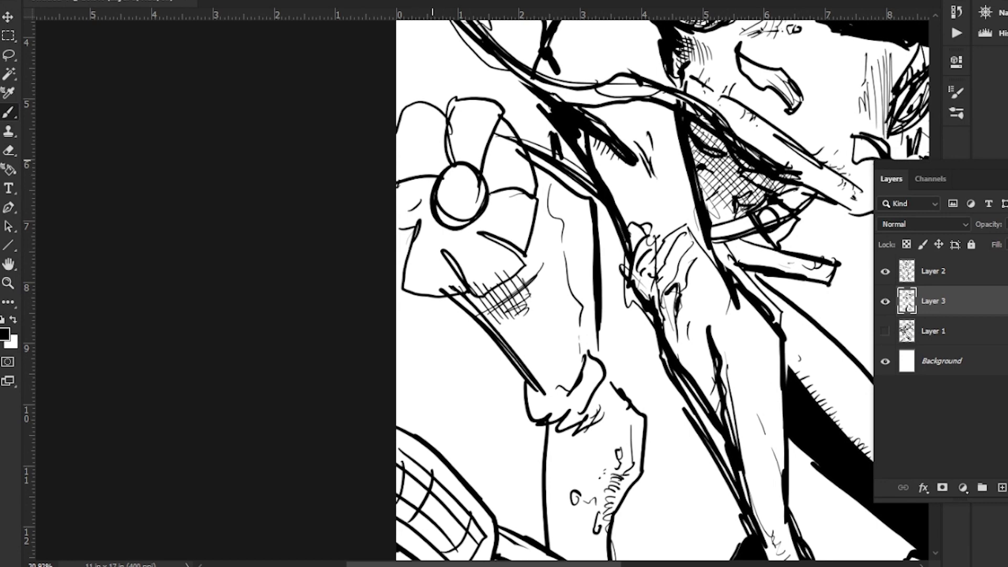
{"action": "left_click_drag", "start_coordinate": [435, 149], "coordinate": [423, 180]}
{"action": "left_click_drag", "start_coordinate": [429, 153], "coordinate": [419, 176]}
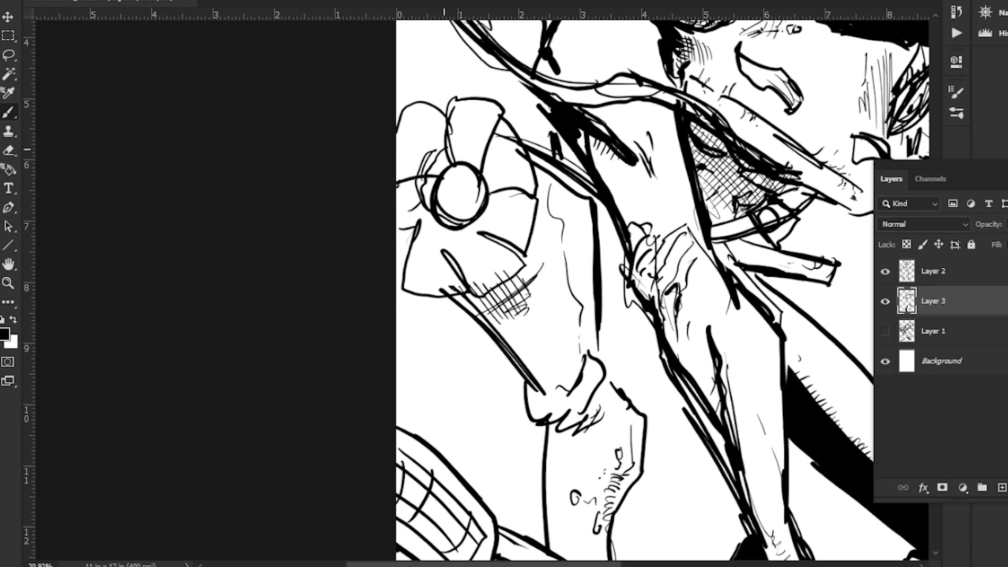
{"action": "mouse_move", "coordinate": [439, 131]}
{"action": "left_mouse_down"}
{"action": "mouse_move", "coordinate": [425, 152]}
{"action": "mouse_move", "coordinate": [410, 149]}
{"action": "mouse_move", "coordinate": [412, 178]}
{"action": "left_mouse_up"}
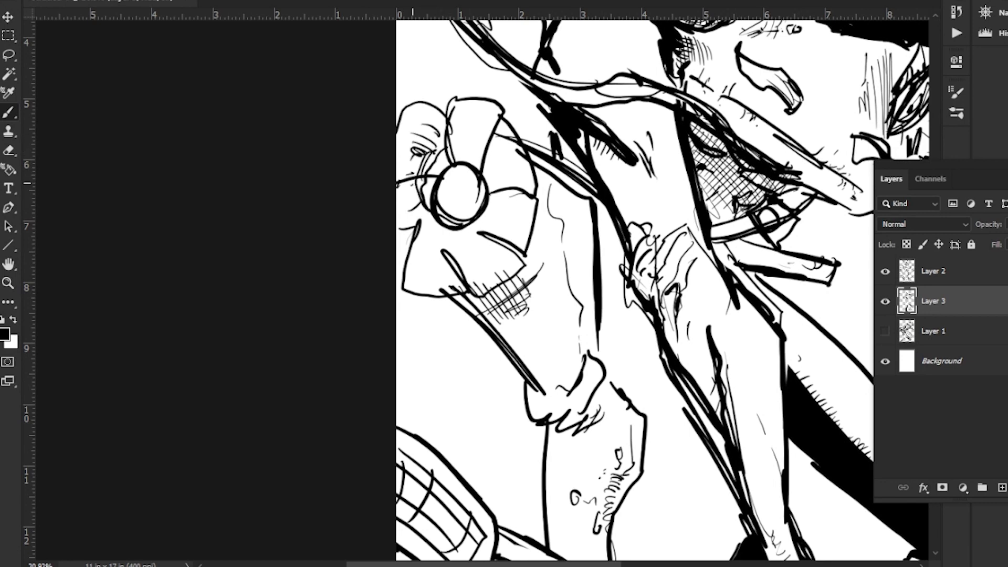
{"action": "mouse_move", "coordinate": [441, 278]}
{"action": "left_mouse_down"}
{"action": "mouse_move", "coordinate": [407, 142]}
{"action": "mouse_move", "coordinate": [439, 157]}
{"action": "left_mouse_up"}
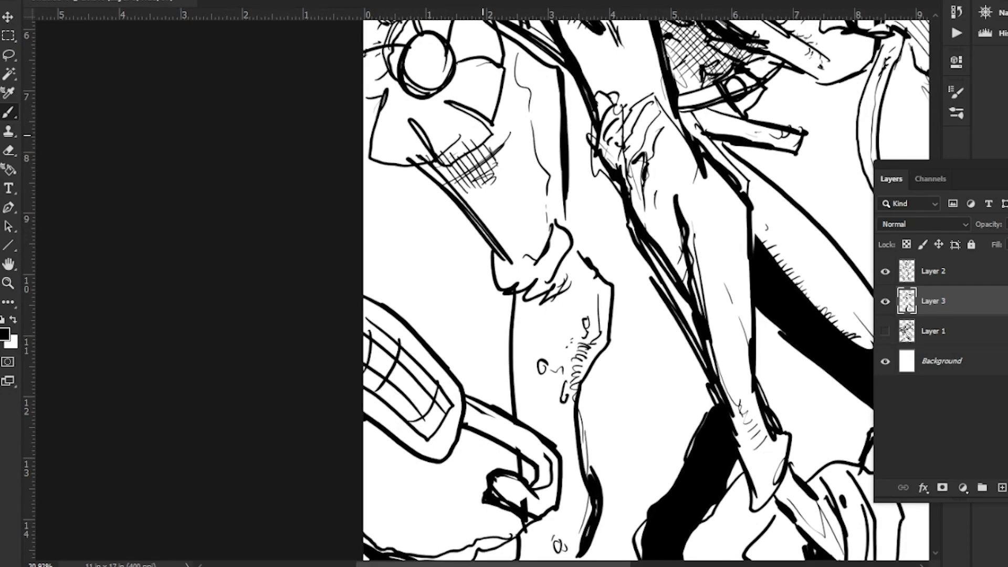
{"action": "mouse_move", "coordinate": [497, 137]}
{"action": "left_mouse_down"}
{"action": "mouse_move", "coordinate": [465, 178]}
{"action": "mouse_move", "coordinate": [477, 191]}
{"action": "left_mouse_up"}
Add a row of short tick marks along the dark inner crease of the front limb below the wrinkled joint
{"action": "mouse_move", "coordinate": [666, 185]}
{"action": "left_mouse_down"}
{"action": "mouse_move", "coordinate": [584, 391]}
{"action": "mouse_move", "coordinate": [572, 348]}
{"action": "left_mouse_up"}
{"action": "scroll", "coordinate": [572, 287], "scroll_direction": "down", "scroll_amount": 4}
{"action": "scroll", "coordinate": [572, 286], "scroll_direction": "right", "scroll_amount": 1}
{"action": "left_click_drag", "start_coordinate": [551, 178], "coordinate": [566, 175]}
{"action": "mouse_move", "coordinate": [556, 195]}
{"action": "left_mouse_down"}
{"action": "mouse_move", "coordinate": [572, 188]}
{"action": "mouse_move", "coordinate": [574, 220]}
{"action": "left_mouse_up"}
{"action": "left_click_drag", "start_coordinate": [566, 226], "coordinate": [575, 229]}
{"action": "left_click_drag", "start_coordinate": [567, 234], "coordinate": [577, 244]}
{"action": "left_click_drag", "start_coordinate": [566, 248], "coordinate": [577, 250]}
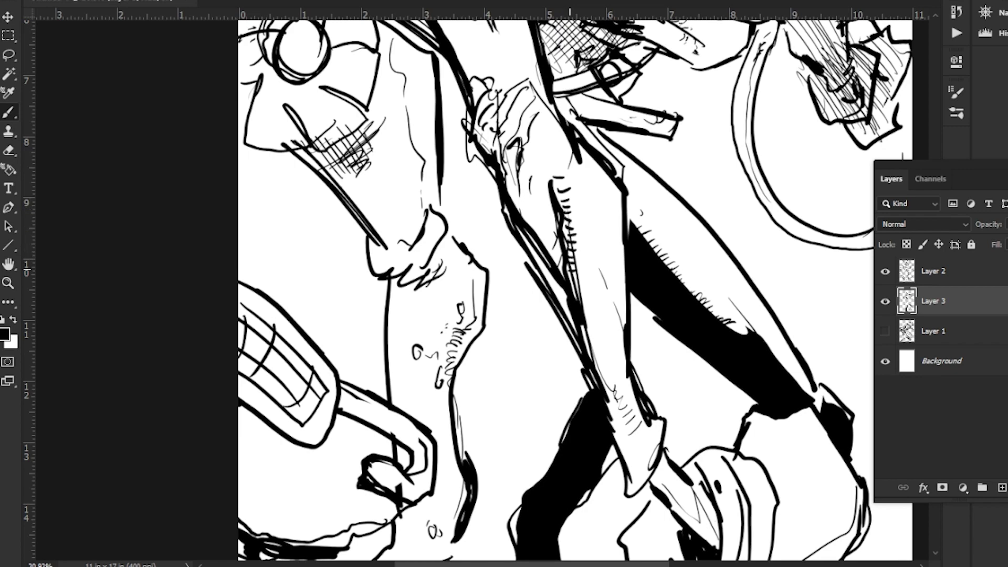
{"action": "left_click_drag", "start_coordinate": [575, 287], "coordinate": [582, 289]}
{"action": "left_click_drag", "start_coordinate": [576, 294], "coordinate": [582, 296]}
Draw thin strokes and a zigzag texture line down the outer side of the front limb toward the wrist
{"action": "left_click_drag", "start_coordinate": [613, 211], "coordinate": [624, 257]}
{"action": "left_click_drag", "start_coordinate": [616, 257], "coordinate": [622, 289]}
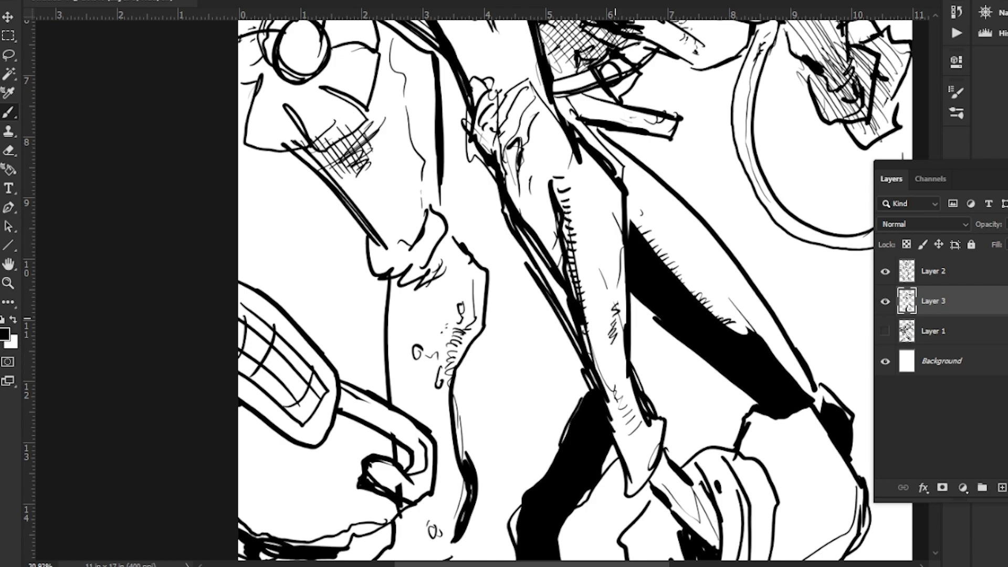
{"action": "left_click_drag", "start_coordinate": [610, 344], "coordinate": [632, 409]}
Cross-hatch the digit between the wrist and the rounded shape near the page bottom, and add small surface marks
{"action": "mouse_move", "coordinate": [682, 493]}
{"action": "left_mouse_down"}
{"action": "mouse_move", "coordinate": [565, 183]}
{"action": "mouse_move", "coordinate": [604, 208]}
{"action": "mouse_move", "coordinate": [602, 237]}
{"action": "left_mouse_up"}
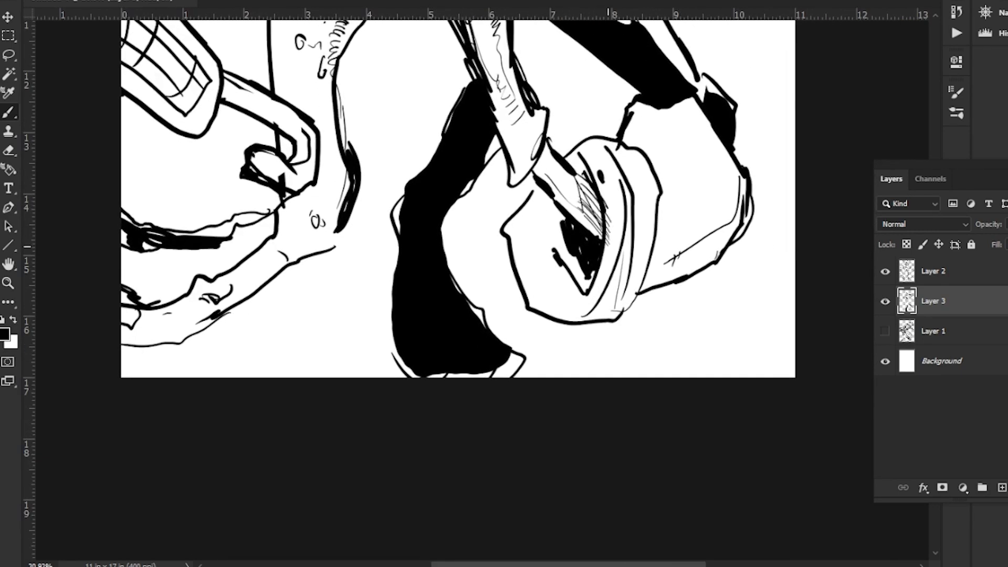
{"action": "left_click_drag", "start_coordinate": [572, 207], "coordinate": [602, 238]}
{"action": "left_click_drag", "start_coordinate": [598, 190], "coordinate": [586, 214]}
{"action": "mouse_move", "coordinate": [581, 185]}
{"action": "left_mouse_down"}
{"action": "mouse_move", "coordinate": [571, 213]}
{"action": "mouse_move", "coordinate": [556, 177]}
{"action": "left_mouse_up"}
{"action": "left_click_drag", "start_coordinate": [549, 237], "coordinate": [484, 273]}
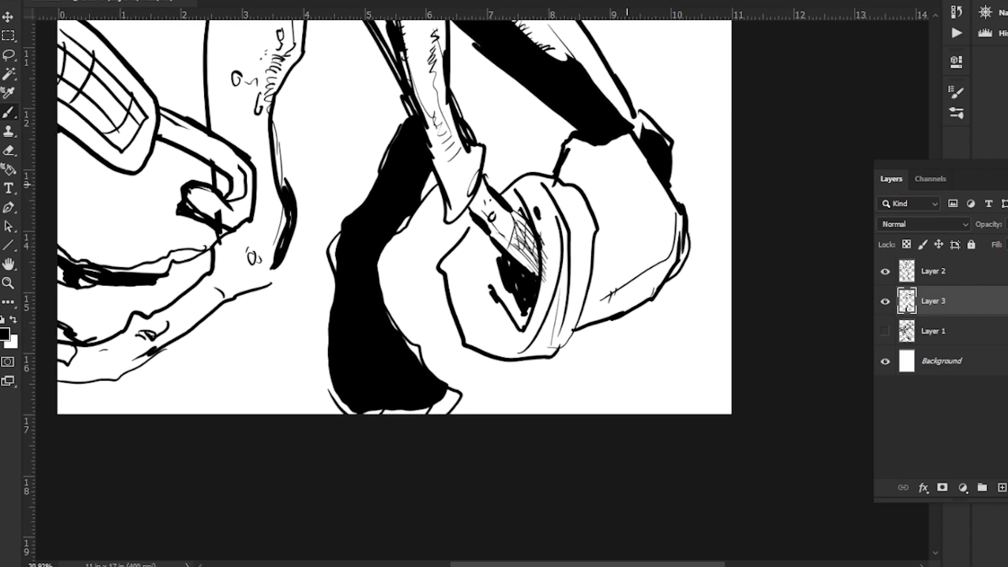
{"action": "left_click_drag", "start_coordinate": [613, 146], "coordinate": [578, 188]}
{"action": "left_click_drag", "start_coordinate": [647, 269], "coordinate": [660, 255]}
Darken the blocky shape at the page's right edge, beside the large hanging loop, with dense hatching
{"action": "mouse_move", "coordinate": [472, 100]}
{"action": "left_mouse_down"}
{"action": "mouse_move", "coordinate": [563, 276]}
{"action": "mouse_move", "coordinate": [645, 510]}
{"action": "left_mouse_up"}
{"action": "left_click_drag", "start_coordinate": [599, 222], "coordinate": [542, 282]}
{"action": "left_click_drag", "start_coordinate": [649, 269], "coordinate": [599, 242]}
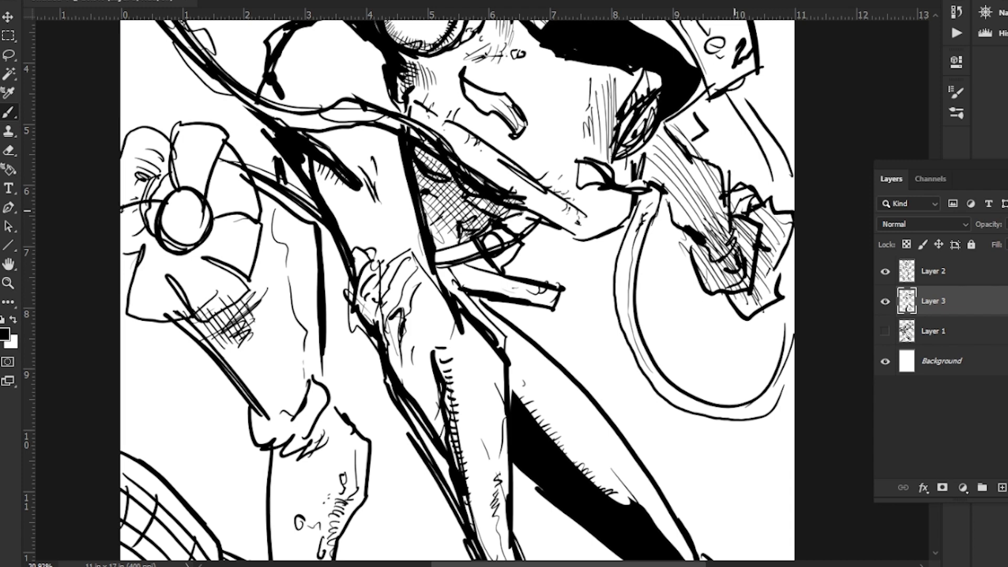
{"action": "left_click_drag", "start_coordinate": [766, 202], "coordinate": [764, 262]}
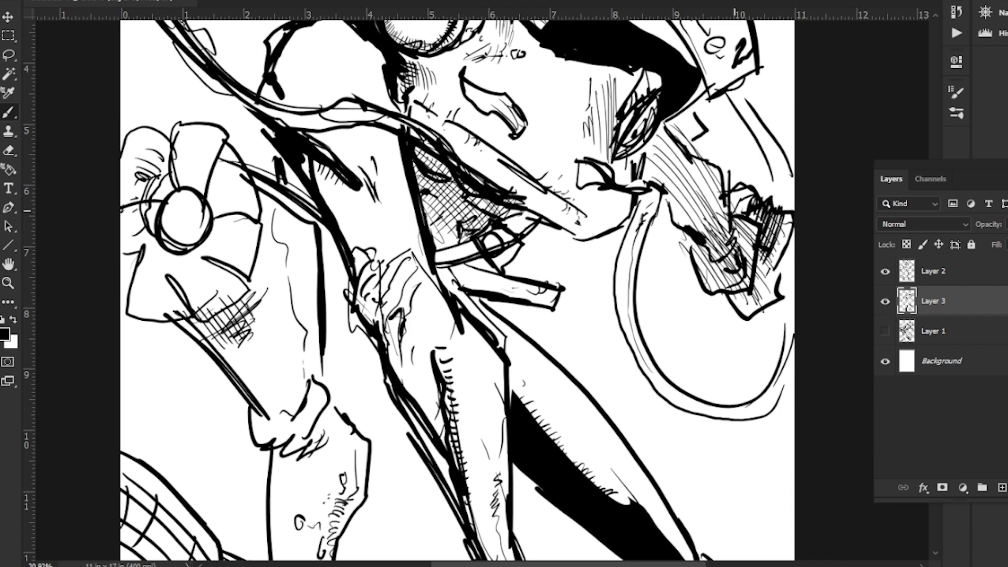
{"action": "left_click_drag", "start_coordinate": [790, 215], "coordinate": [744, 304]}
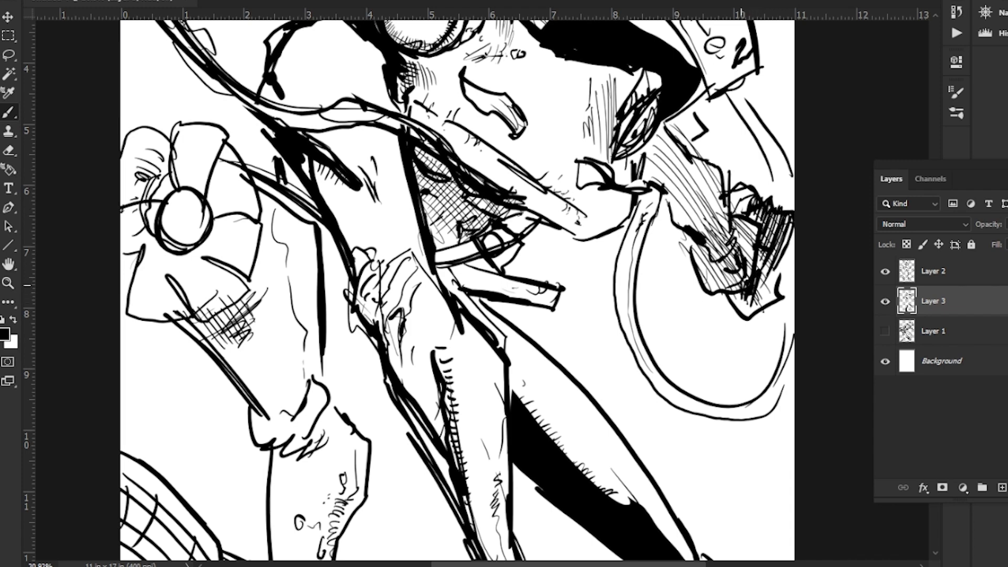
{"action": "left_click_drag", "start_coordinate": [777, 266], "coordinate": [757, 309]}
{"action": "key", "text": "z"}
{"action": "mouse_move", "coordinate": [453, 255]}
{"action": "left_mouse_down"}
{"action": "mouse_move", "coordinate": [384, 244]}
{"action": "mouse_move", "coordinate": [477, 291]}
{"action": "left_mouse_up"}
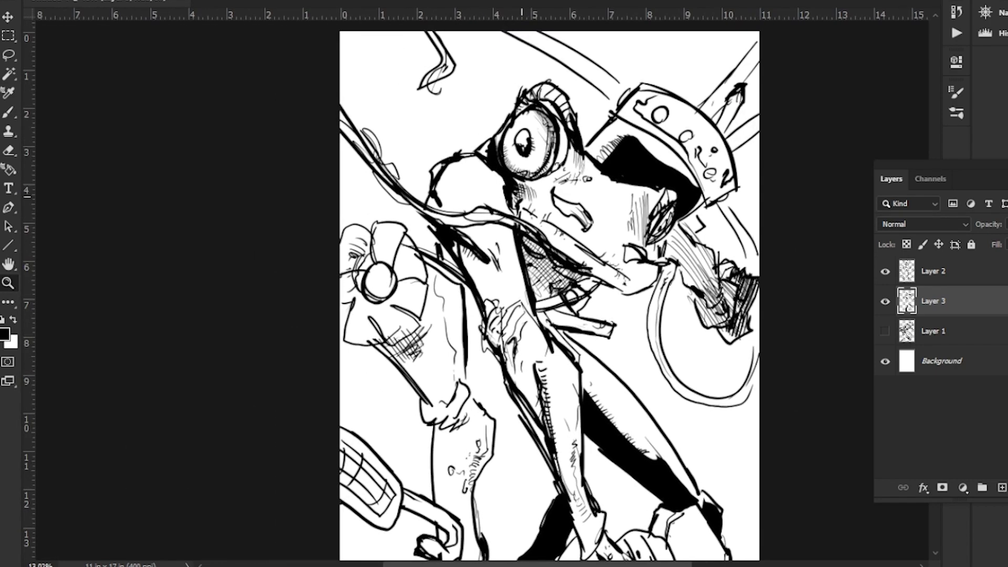
{"action": "left_click_drag", "start_coordinate": [505, 175], "coordinate": [533, 202]}
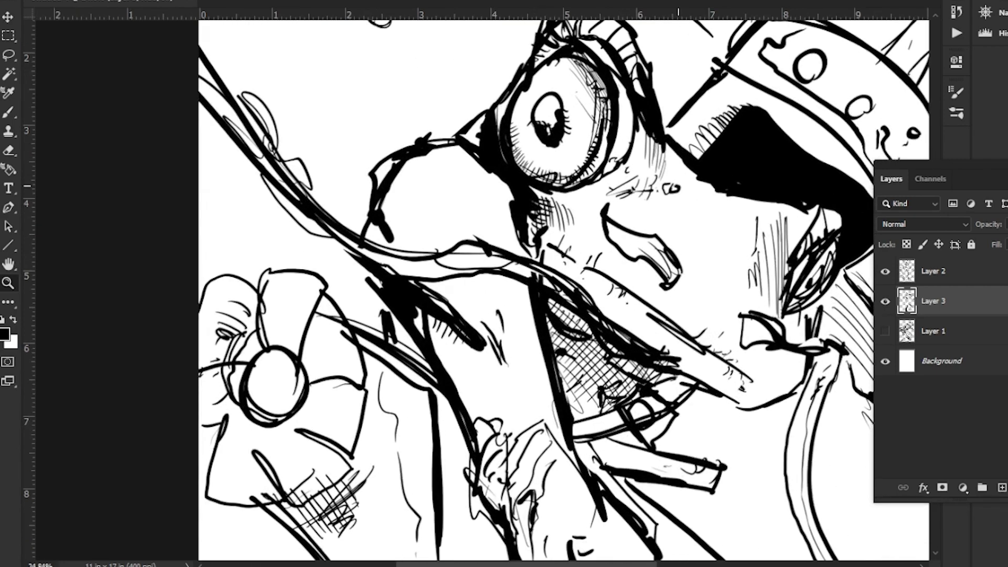
Cross-hatch the cheek between the underside of the big eye and the mouth with thin diagonal strokes
{"action": "key", "text": "b"}
{"action": "mouse_move", "coordinate": [604, 181]}
{"action": "left_mouse_down"}
{"action": "mouse_move", "coordinate": [554, 208]}
{"action": "mouse_move", "coordinate": [565, 224]}
{"action": "left_mouse_up"}
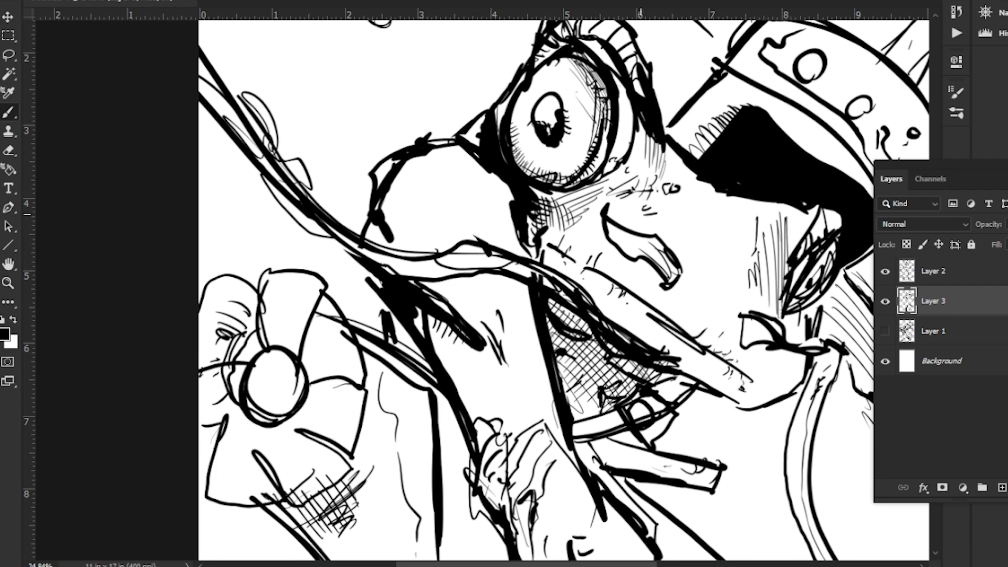
{"action": "left_click_drag", "start_coordinate": [598, 230], "coordinate": [574, 258]}
{"action": "mouse_move", "coordinate": [587, 228]}
{"action": "left_mouse_down"}
{"action": "mouse_move", "coordinate": [549, 250]}
{"action": "mouse_move", "coordinate": [561, 250]}
{"action": "left_mouse_up"}
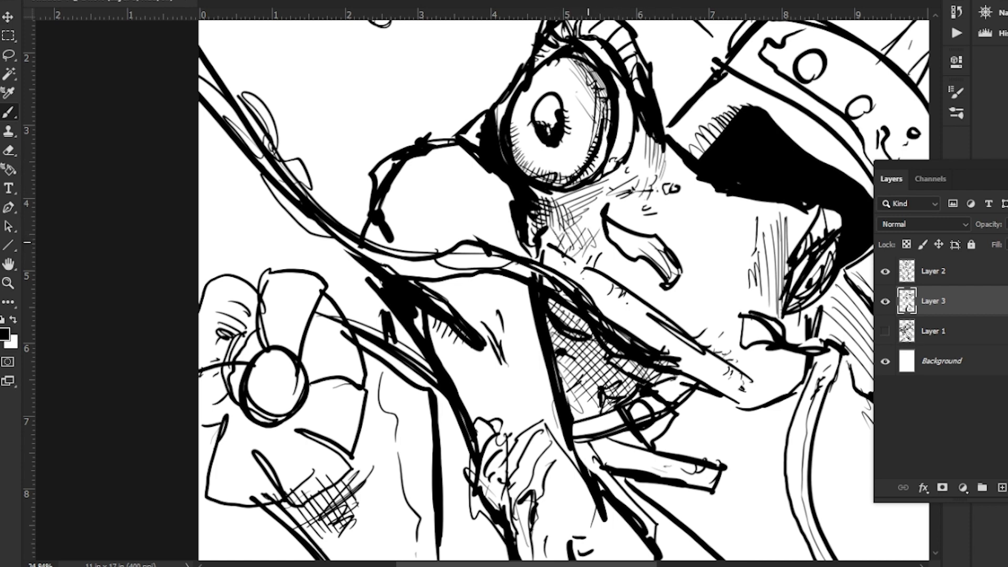
{"action": "left_click_drag", "start_coordinate": [598, 210], "coordinate": [577, 245]}
{"action": "left_click_drag", "start_coordinate": [474, 244], "coordinate": [477, 318]}
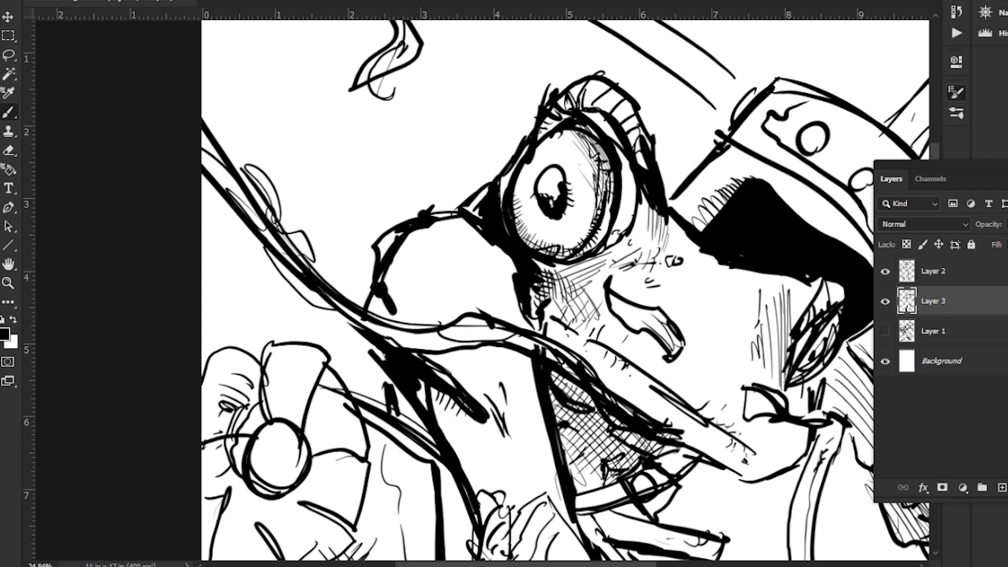
{"action": "left_click", "coordinate": [956, 93]}
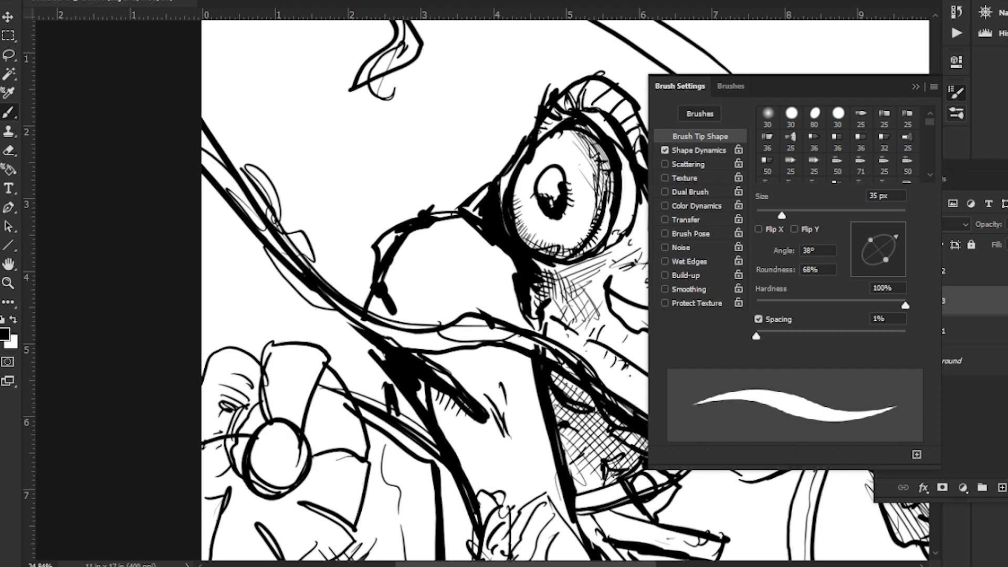
{"action": "left_click", "coordinate": [957, 113]}
{"action": "left_click", "coordinate": [956, 113]}
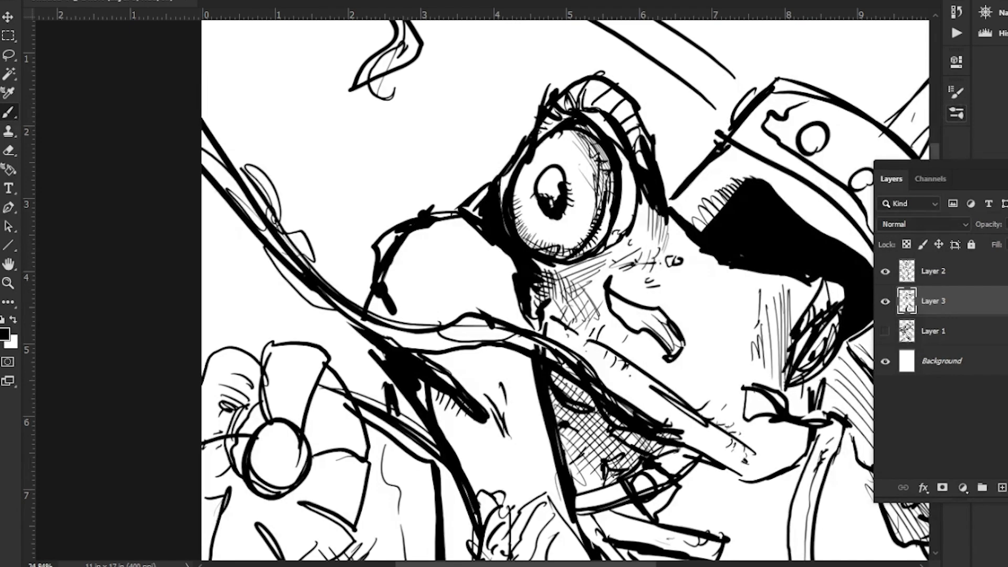
Add short shading strokes beside the big eye and on the snout, and cross-hatch the underside of the chin
{"action": "left_click_drag", "start_coordinate": [530, 276], "coordinate": [545, 197]}
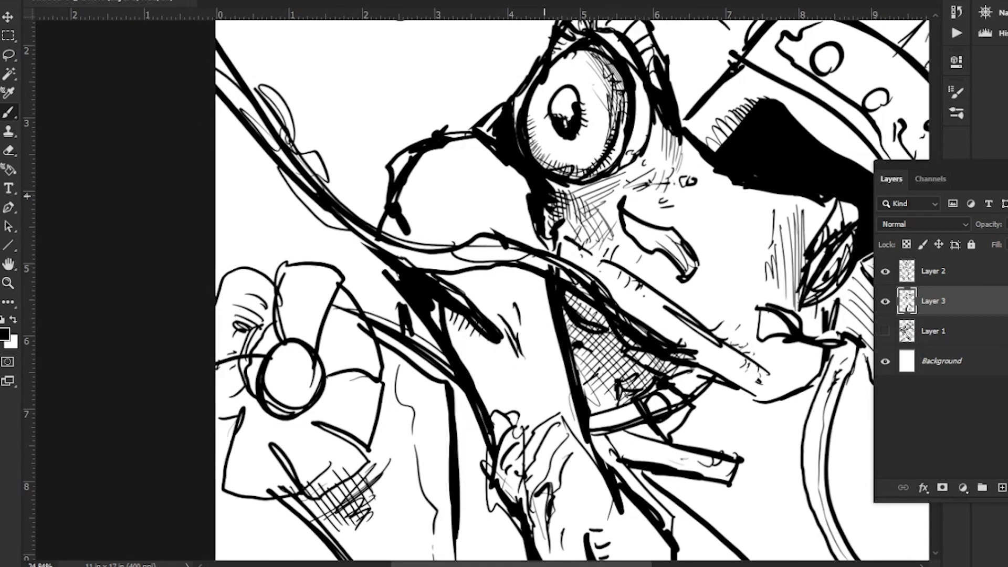
{"action": "mouse_move", "coordinate": [665, 143]}
{"action": "left_mouse_down"}
{"action": "mouse_move", "coordinate": [659, 161]}
{"action": "mouse_move", "coordinate": [670, 148]}
{"action": "left_mouse_up"}
{"action": "mouse_move", "coordinate": [786, 244]}
{"action": "left_mouse_down"}
{"action": "mouse_move", "coordinate": [793, 234]}
{"action": "mouse_move", "coordinate": [790, 261]}
{"action": "left_mouse_up"}
{"action": "mouse_move", "coordinate": [744, 379]}
{"action": "left_mouse_down"}
{"action": "mouse_move", "coordinate": [721, 233]}
{"action": "mouse_move", "coordinate": [756, 236]}
{"action": "mouse_move", "coordinate": [769, 208]}
{"action": "left_mouse_up"}
{"action": "mouse_move", "coordinate": [761, 245]}
{"action": "left_mouse_down"}
{"action": "mouse_move", "coordinate": [794, 197]}
{"action": "mouse_move", "coordinate": [739, 252]}
{"action": "left_mouse_up"}
Add short strokes around the rim of the big eye and small ticks beside the vertical hatching on the snout
{"action": "left_click_drag", "start_coordinate": [538, 125], "coordinate": [563, 337]}
{"action": "left_click_drag", "start_coordinate": [489, 179], "coordinate": [516, 156]}
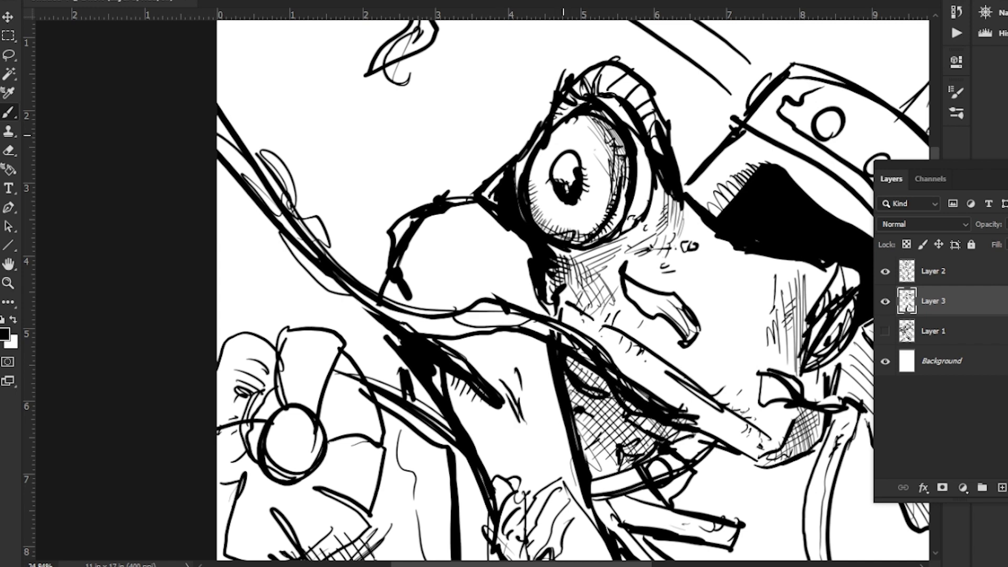
{"action": "left_click_drag", "start_coordinate": [540, 165], "coordinate": [531, 170]}
{"action": "left_click_drag", "start_coordinate": [540, 171], "coordinate": [529, 182]}
{"action": "left_click_drag", "start_coordinate": [643, 185], "coordinate": [637, 192]}
{"action": "left_click_drag", "start_coordinate": [644, 231], "coordinate": [651, 237]}
{"action": "left_click_drag", "start_coordinate": [583, 275], "coordinate": [569, 172]}
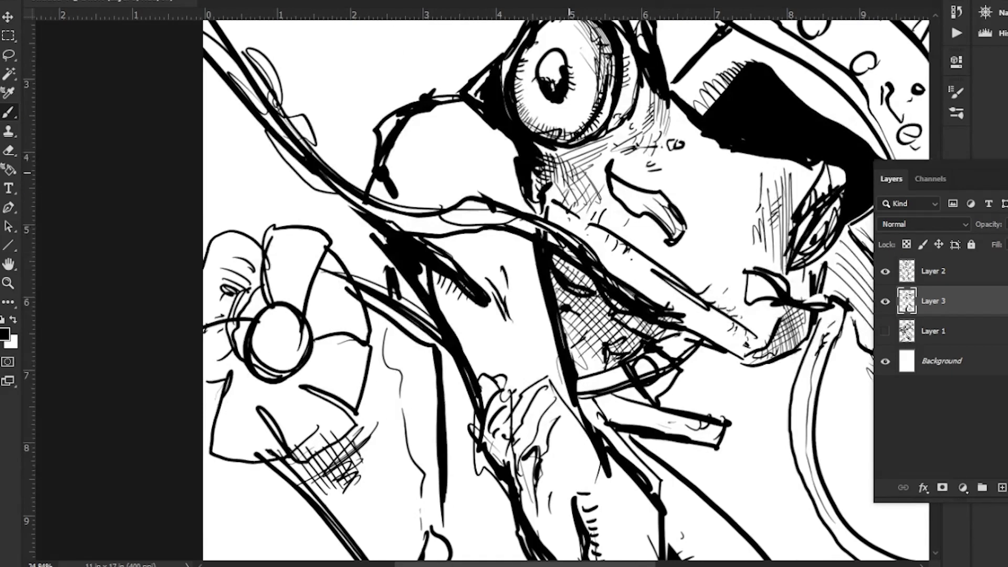
{"action": "left_click_drag", "start_coordinate": [744, 225], "coordinate": [742, 238]}
{"action": "left_click_drag", "start_coordinate": [743, 245], "coordinate": [740, 256]}
Draw short contour strokes and light hatching on the blank rounded shoulder behind the big eye
{"action": "key", "text": "z"}
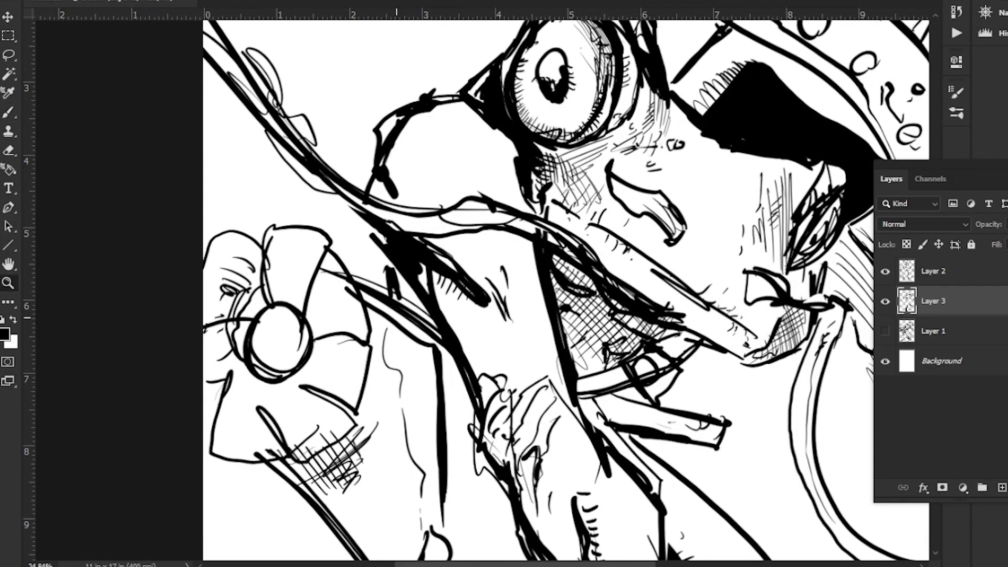
{"action": "left_click_drag", "start_coordinate": [396, 314], "coordinate": [356, 265]}
{"action": "left_click_drag", "start_coordinate": [340, 378], "coordinate": [387, 302]}
{"action": "left_click_drag", "start_coordinate": [412, 241], "coordinate": [417, 247]}
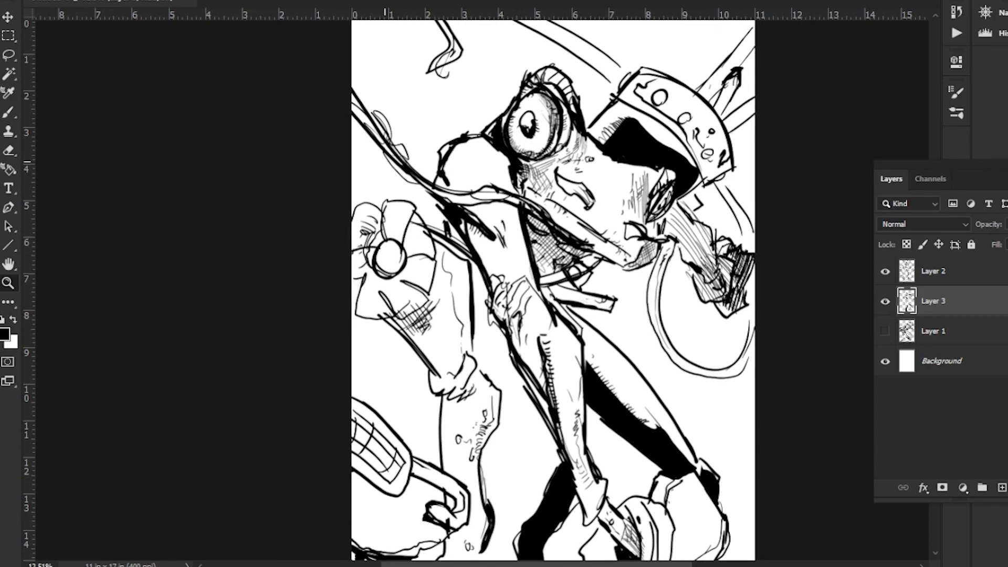
{"action": "left_click", "coordinate": [389, 160]}
{"action": "key", "text": "b"}
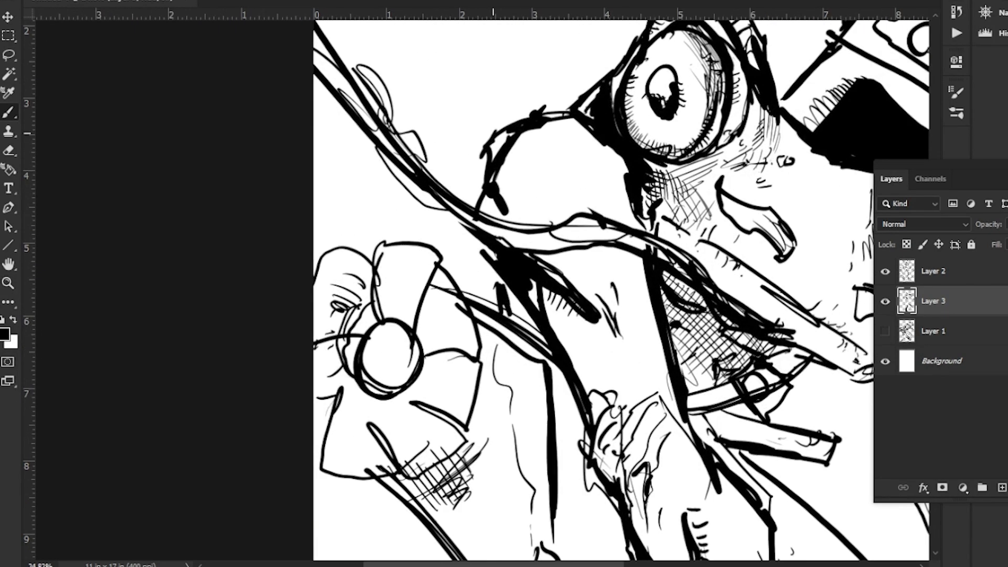
{"action": "left_click_drag", "start_coordinate": [485, 149], "coordinate": [479, 163]}
{"action": "left_click_drag", "start_coordinate": [494, 173], "coordinate": [512, 206]}
{"action": "left_click_drag", "start_coordinate": [571, 119], "coordinate": [569, 215]}
{"action": "left_click_drag", "start_coordinate": [624, 185], "coordinate": [603, 205]}
{"action": "left_click_drag", "start_coordinate": [591, 182], "coordinate": [610, 196]}
{"action": "left_click_drag", "start_coordinate": [603, 175], "coordinate": [618, 194]}
{"action": "left_click_drag", "start_coordinate": [554, 195], "coordinate": [558, 199]}
Add thin contour strokes down the upper front limb and small tick marks just below its wrinkled joint
{"action": "left_click_drag", "start_coordinate": [534, 201], "coordinate": [449, 76]}
{"action": "left_click_drag", "start_coordinate": [581, 166], "coordinate": [596, 222]}
{"action": "left_click_drag", "start_coordinate": [599, 231], "coordinate": [590, 273]}
{"action": "left_click_drag", "start_coordinate": [514, 260], "coordinate": [426, 84]}
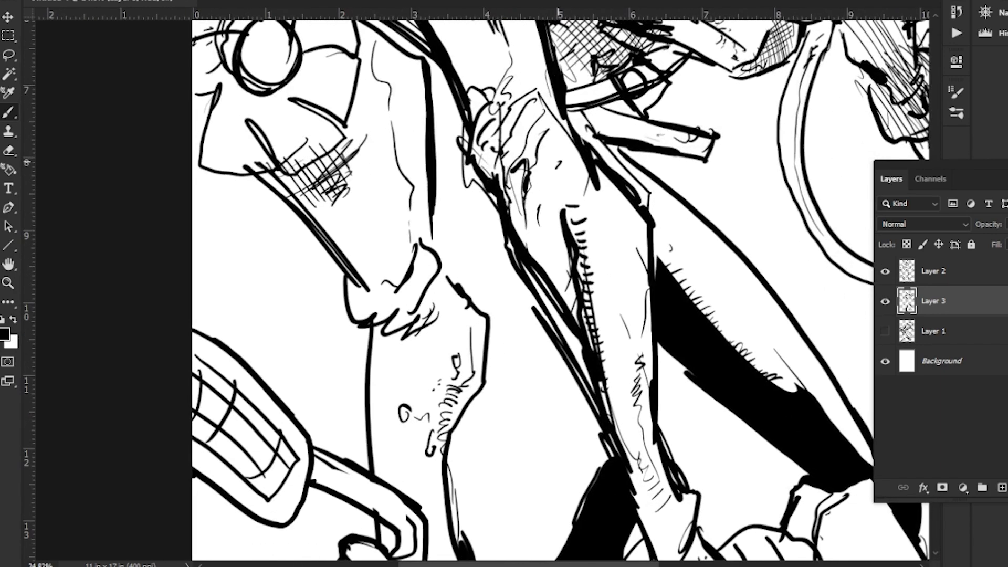
{"action": "left_click_drag", "start_coordinate": [556, 167], "coordinate": [568, 185]}
{"action": "left_click_drag", "start_coordinate": [564, 180], "coordinate": [573, 196]}
{"action": "key", "text": "z"}
{"action": "left_click_drag", "start_coordinate": [410, 328], "coordinate": [368, 320]}
{"action": "left_click_drag", "start_coordinate": [389, 267], "coordinate": [476, 257]}
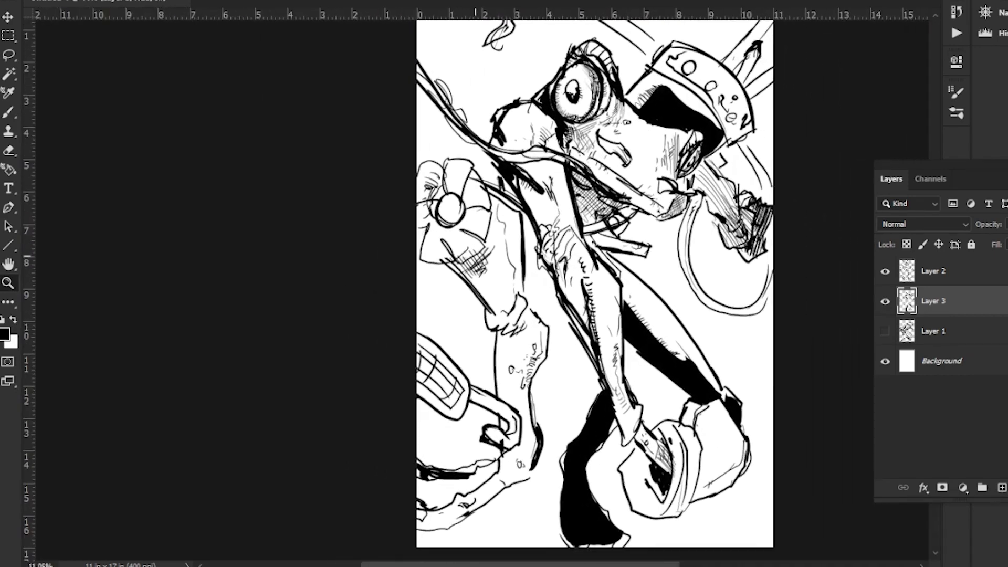